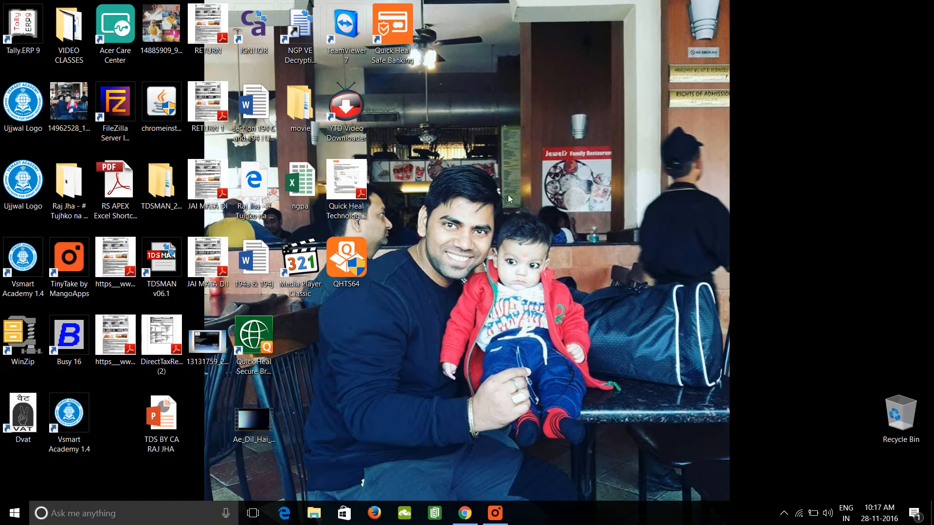
{"action": "right_click", "coordinate": [508, 195]}
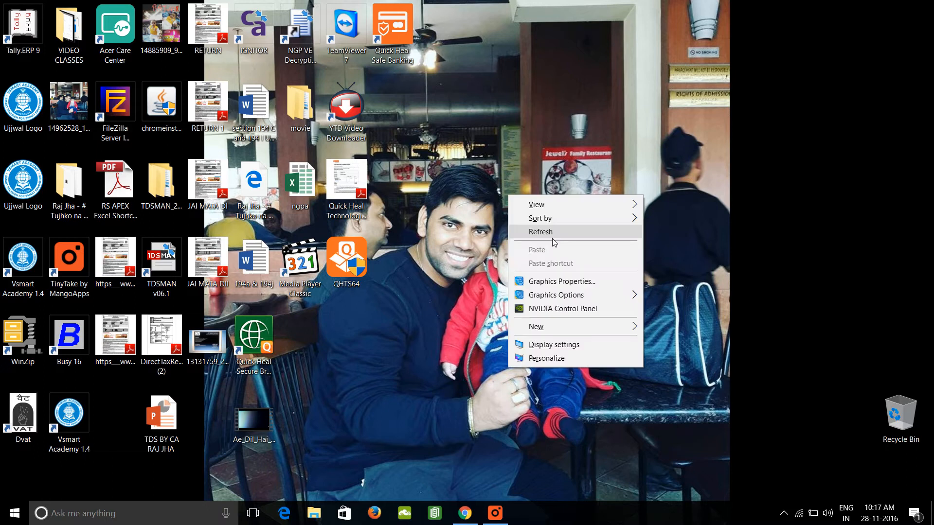
{"action": "left_click", "coordinate": [550, 234]}
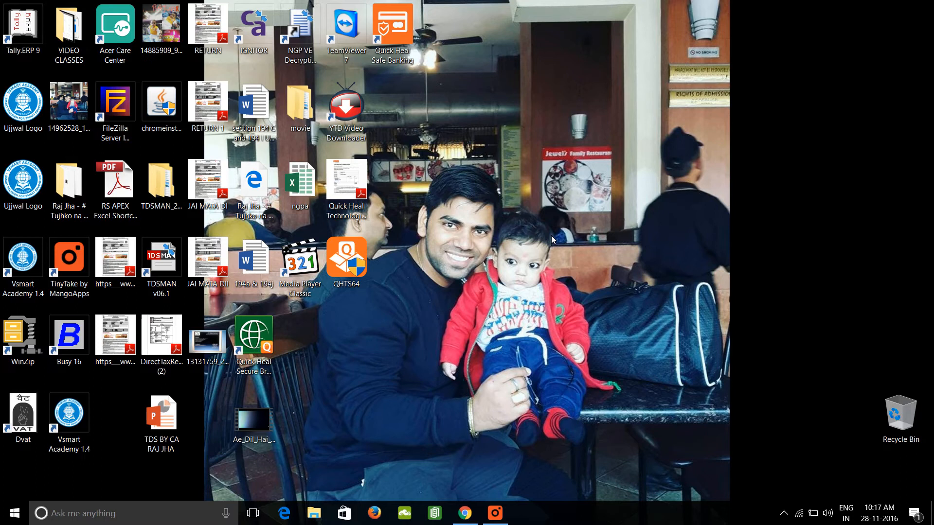
Launch Word with the Run command winword and create a blank document.
{"action": "key", "text": "super+r"}
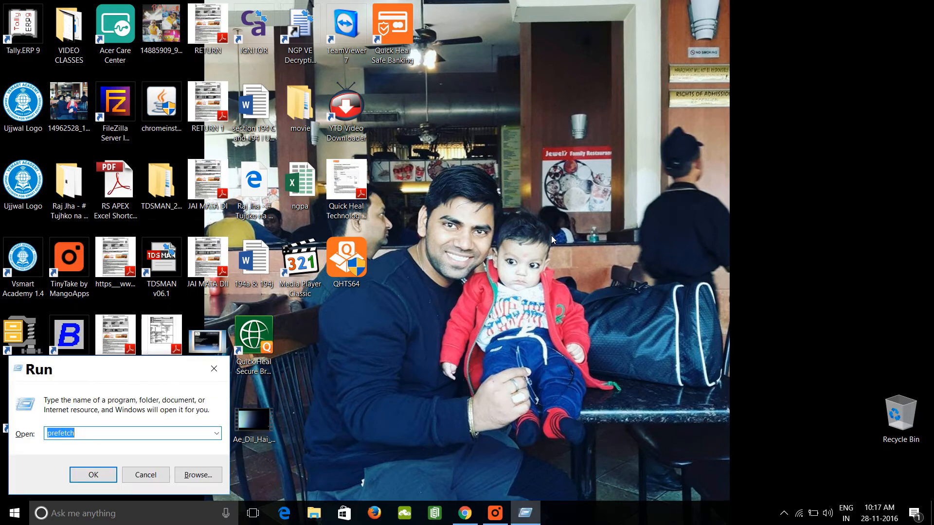
{"action": "key", "text": "Down"}
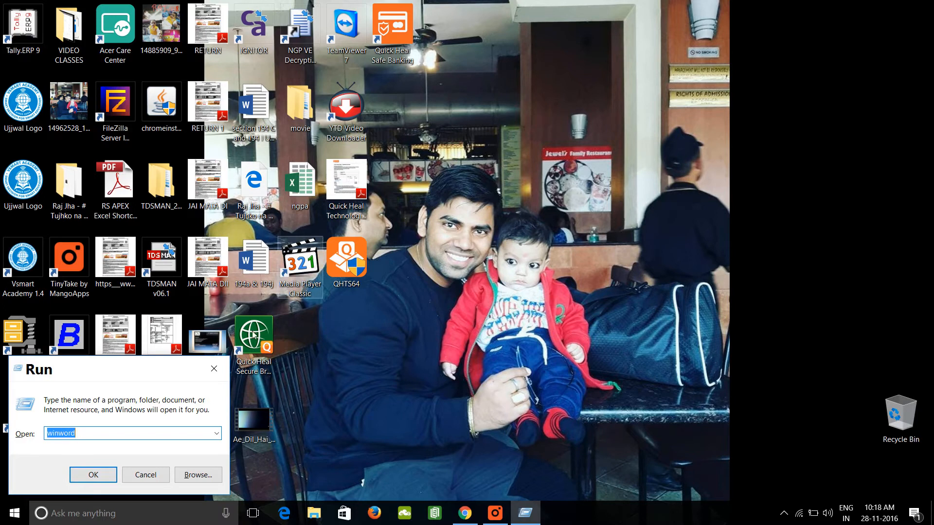
{"action": "key", "text": "Return"}
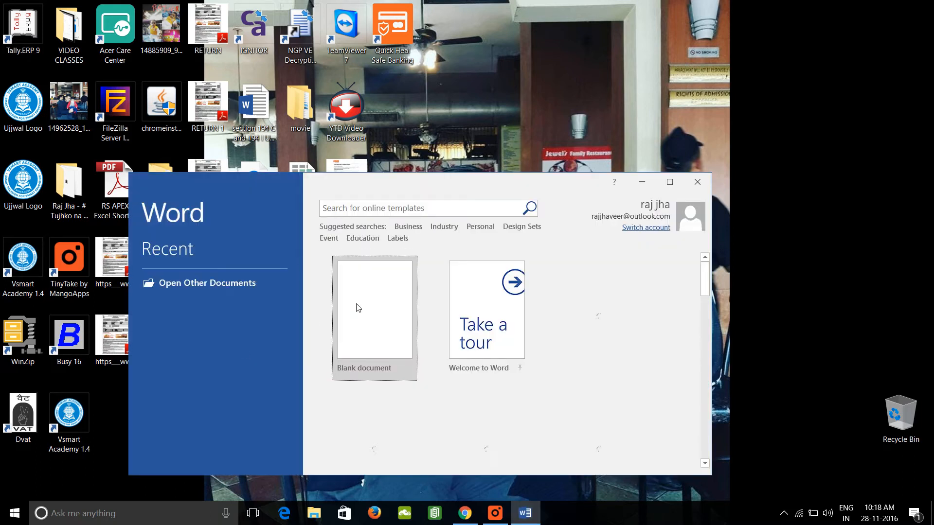
{"action": "left_click", "coordinate": [358, 308]}
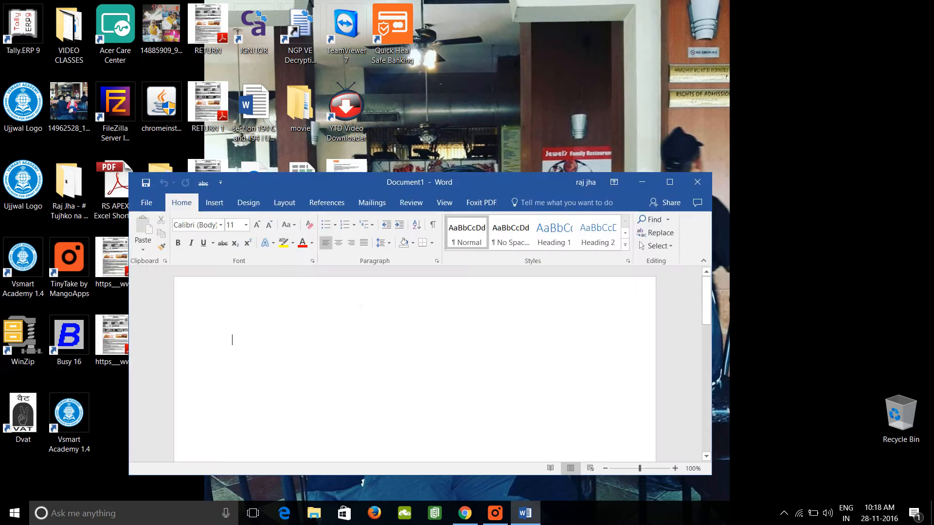
Write the line "9 lakh ---- st-1 online" in the document and add two new paragraphs below it.
{"action": "type", "text": "9 lakh "}
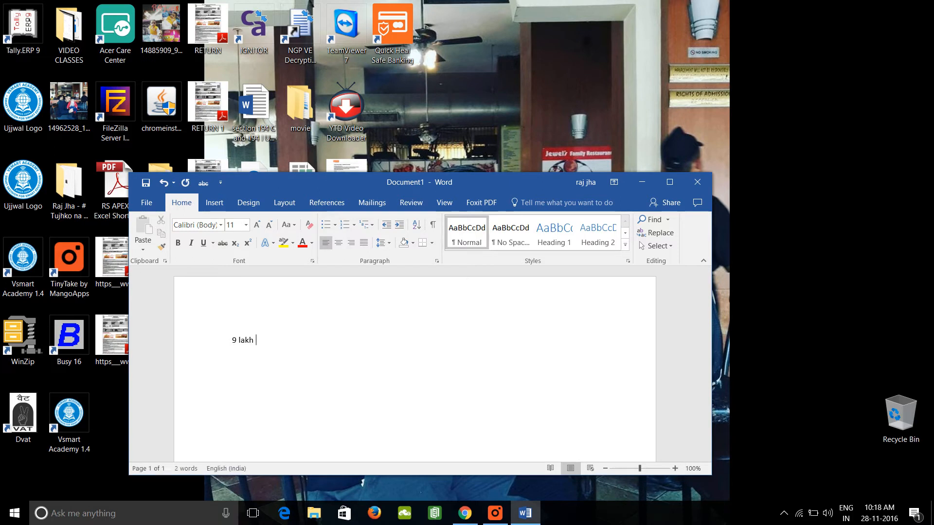
{"action": "type", "text": "---- st-1 "}
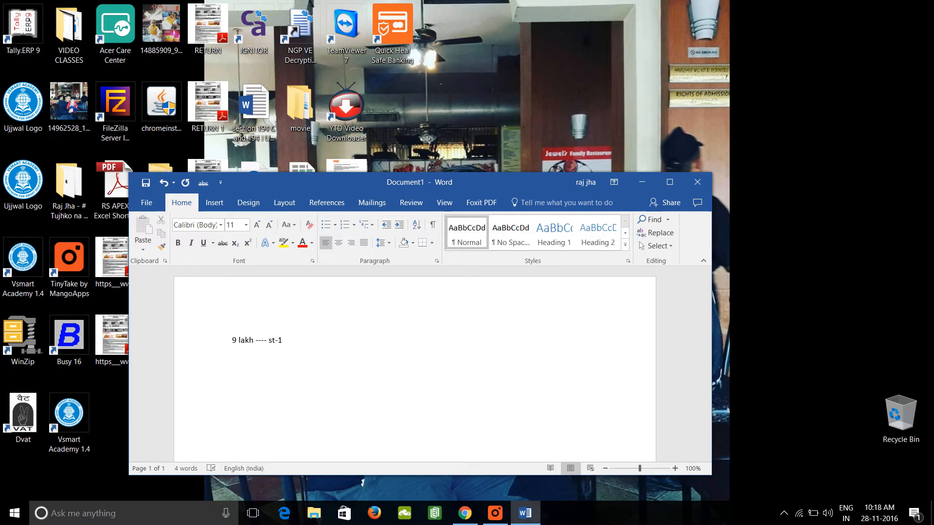
{"action": "type", "text": "online"}
{"action": "key", "text": "Return"}
{"action": "key", "text": "Return"}
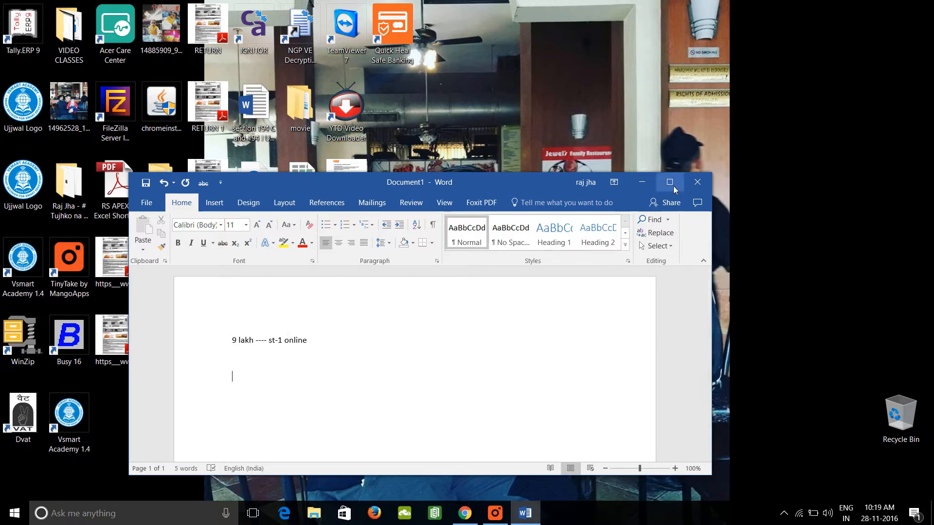
{"action": "left_click", "coordinate": [464, 512]}
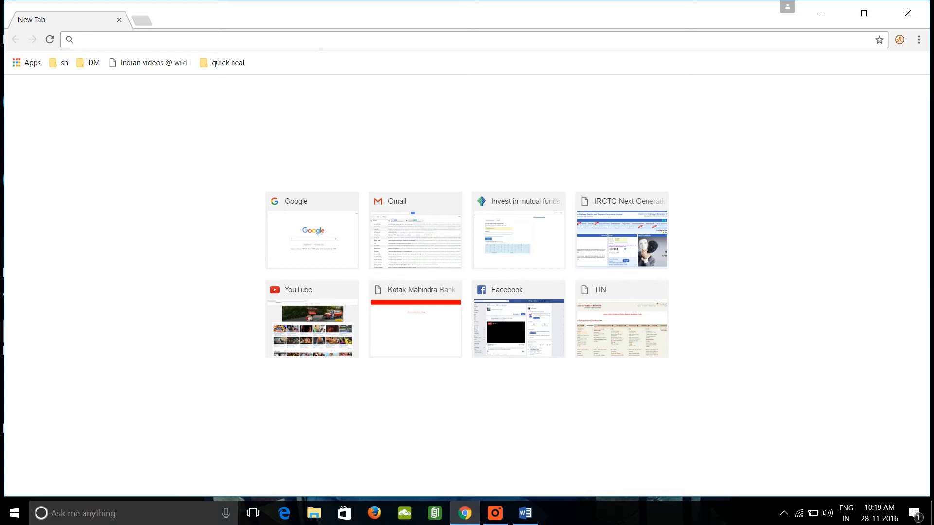
{"action": "type", "text": "www"}
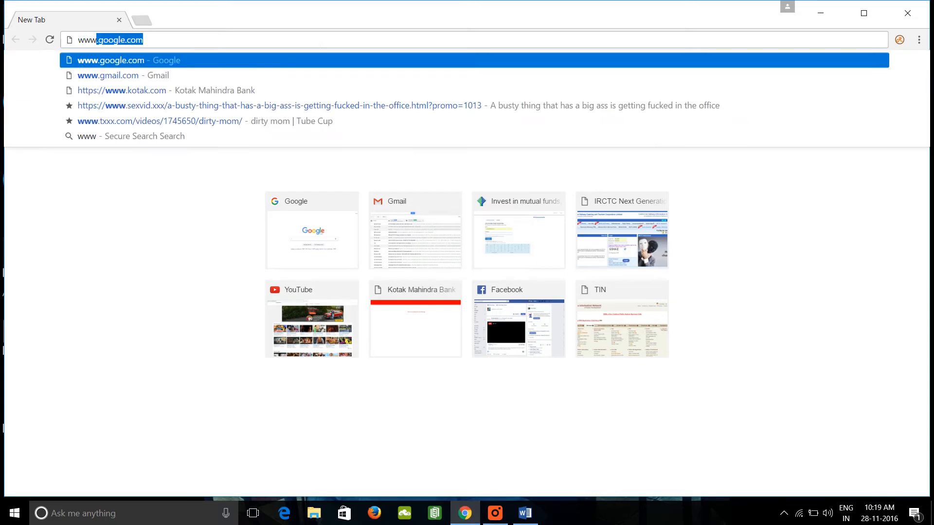
{"action": "type", "text": ".aces"}
{"action": "key", "text": "Return"}
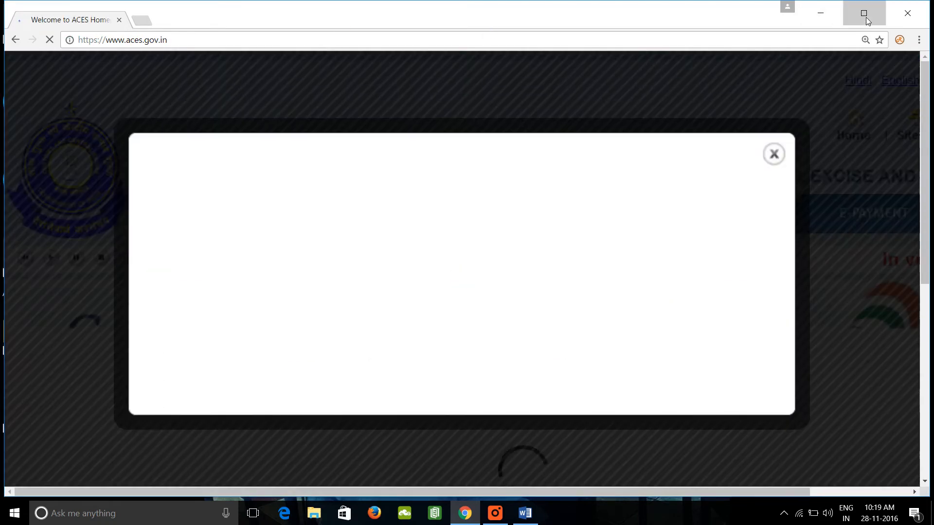
{"action": "left_click", "coordinate": [865, 15]}
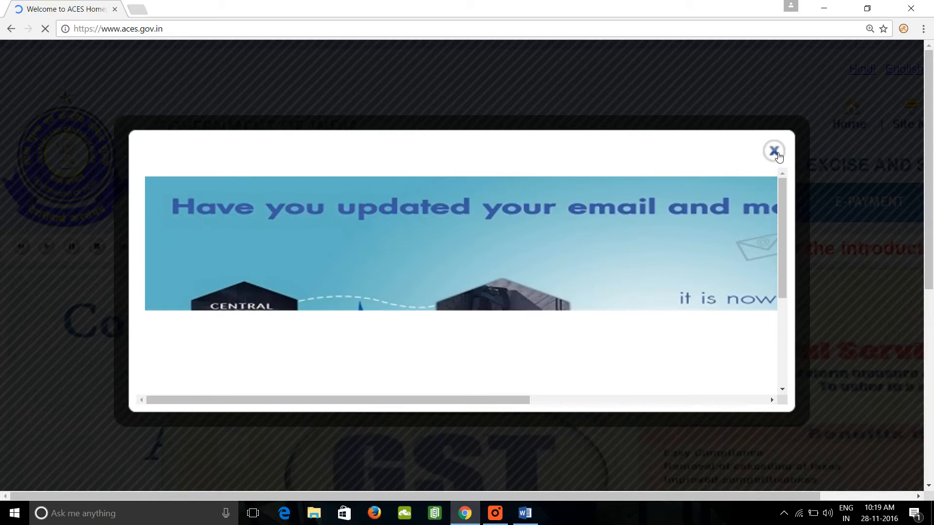
Dismiss the site's pop-up notice and open the new-user registration form for Service Tax.
{"action": "left_click", "coordinate": [774, 152]}
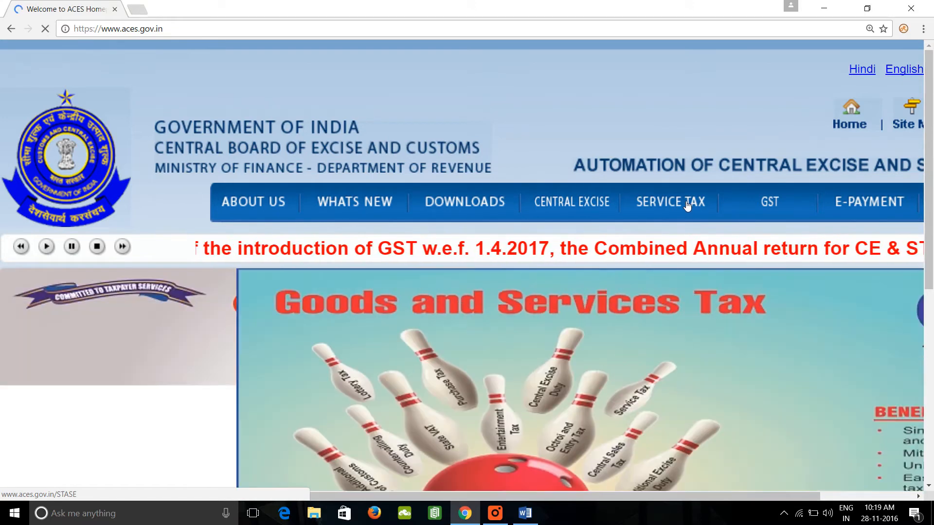
{"action": "left_click", "coordinate": [687, 205]}
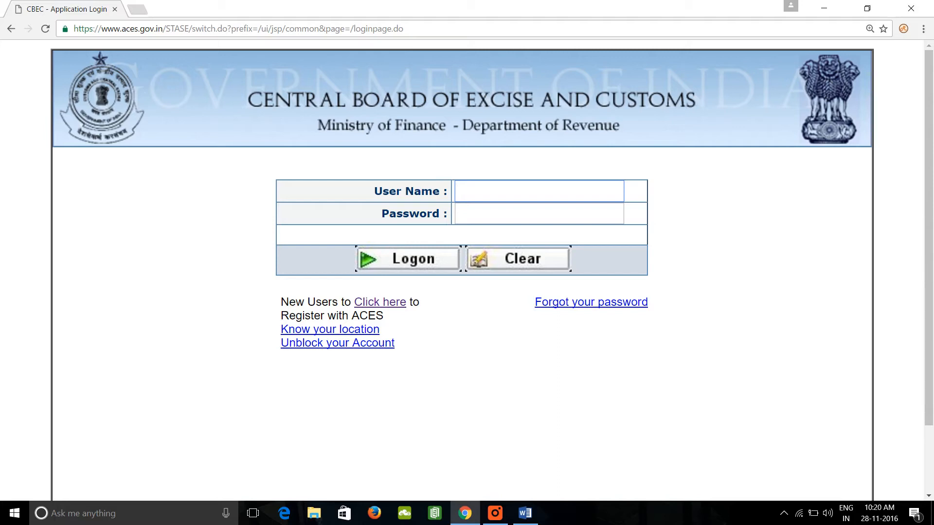
{"action": "left_click", "coordinate": [397, 306]}
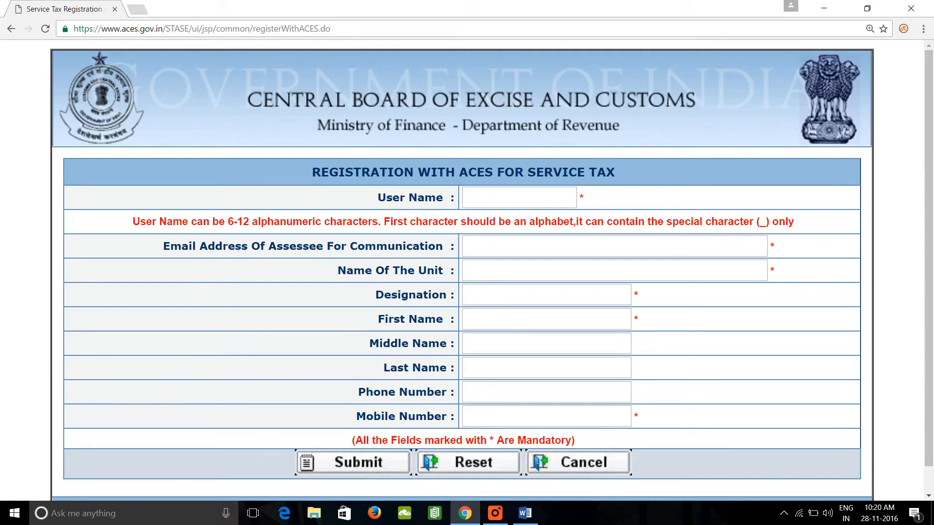
{"action": "left_click", "coordinate": [521, 199]}
{"action": "left_click", "coordinate": [491, 203]}
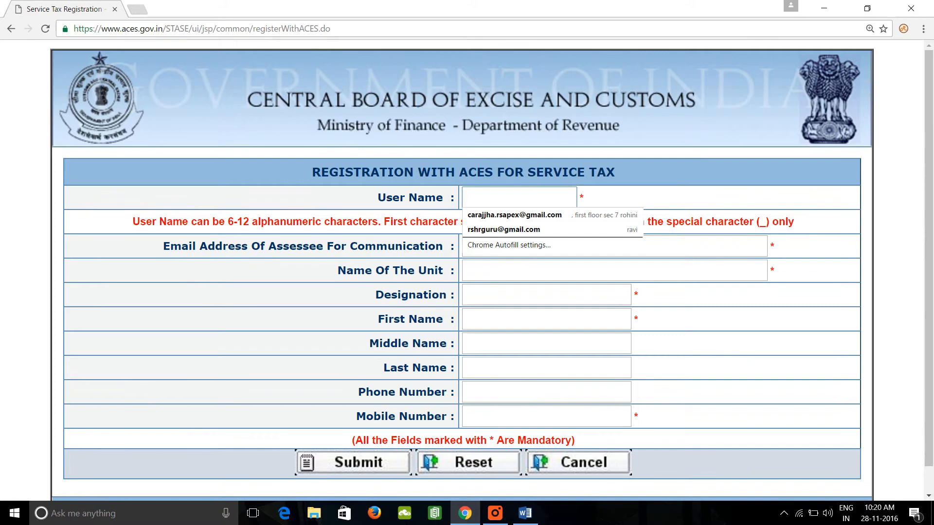
{"action": "type", "text": "r"}
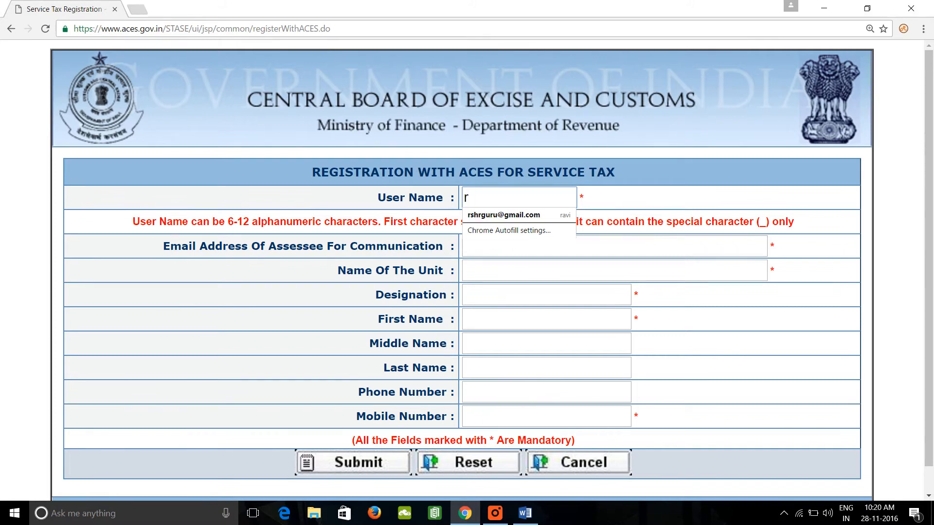
{"action": "type", "text": "sape"}
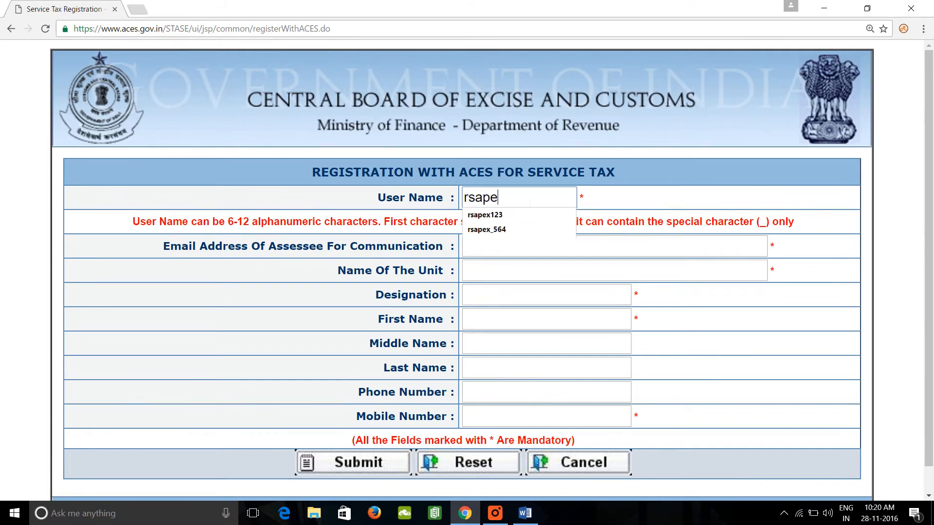
{"action": "type", "text": "x_"}
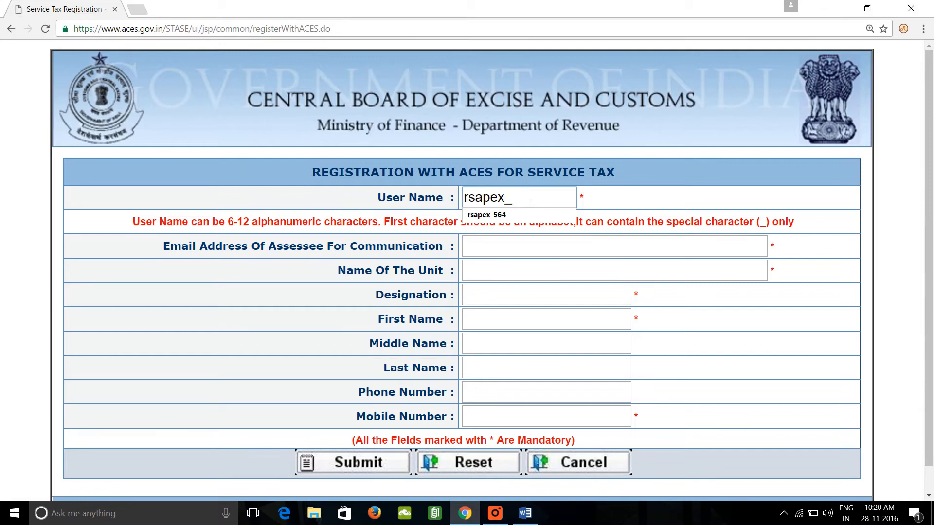
{"action": "type", "text": "954"}
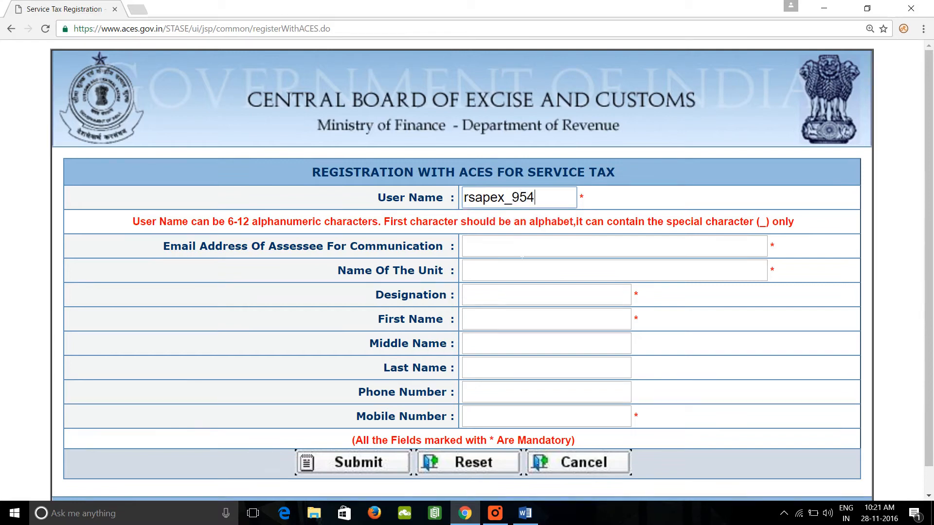
Fill in the assessee's e-mail address for communication without accepting the autofill suggestion.
{"action": "left_click", "coordinate": [517, 256]}
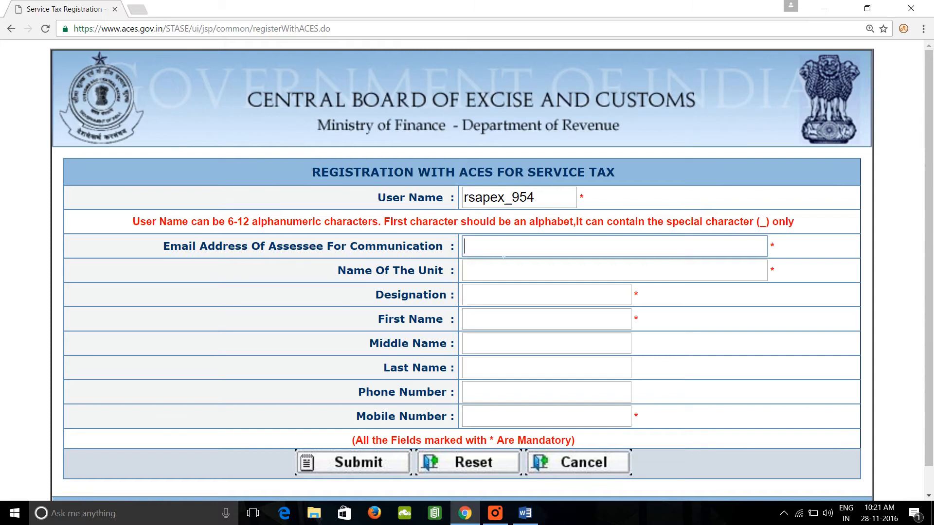
{"action": "key", "text": "Down"}
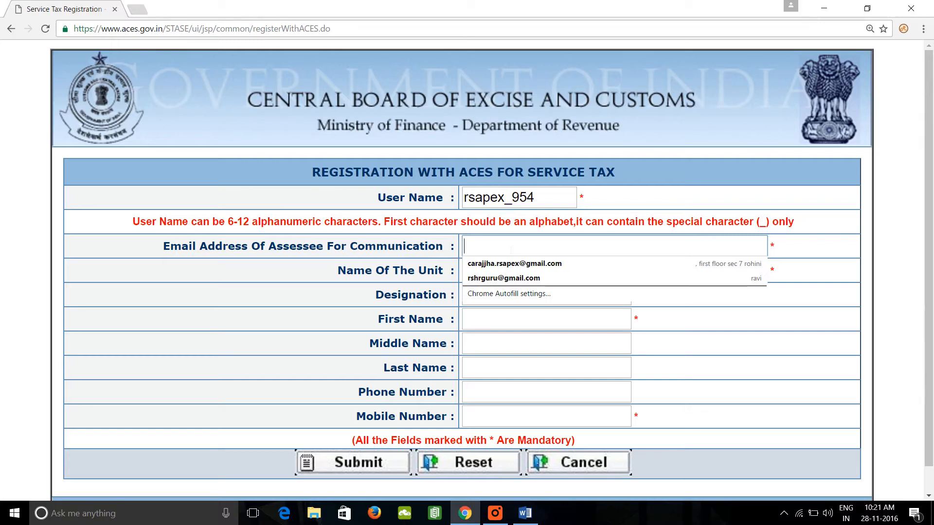
{"action": "key", "text": "Down"}
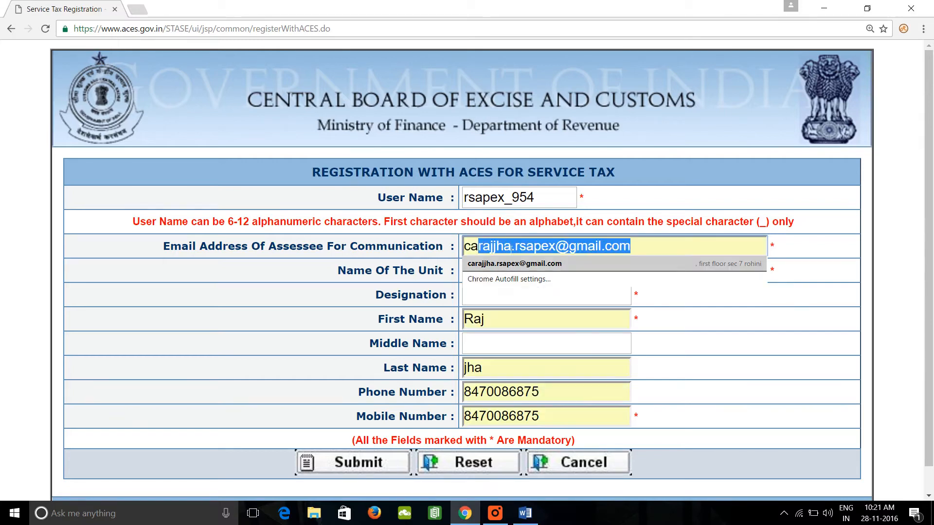
{"action": "key", "text": "Up"}
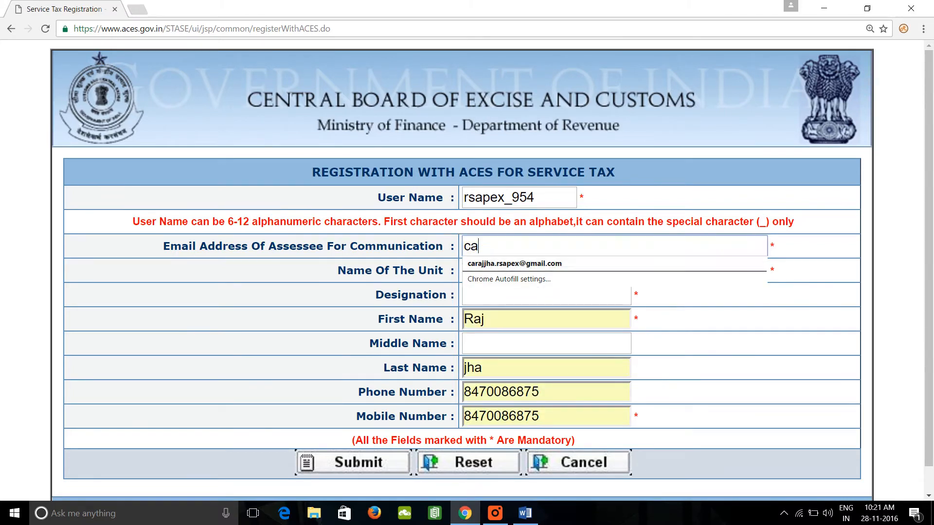
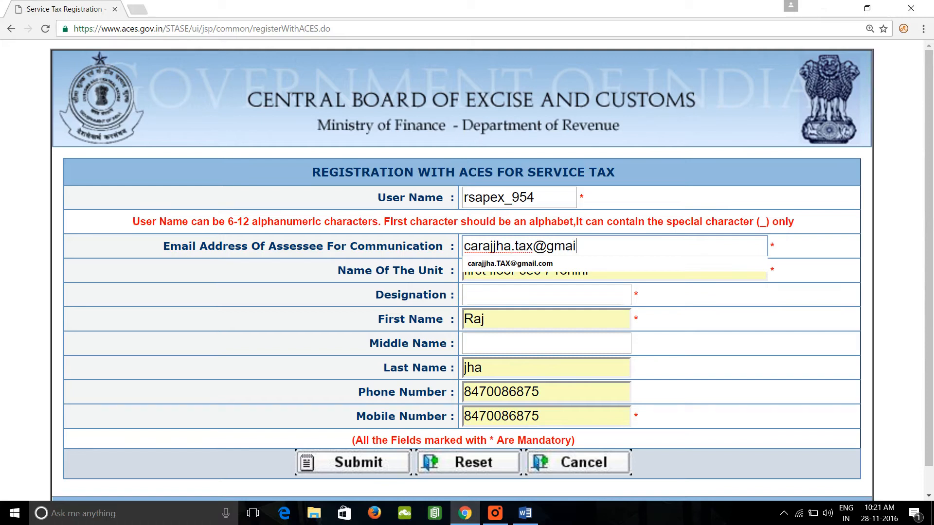
{"action": "key", "text": "Tab"}
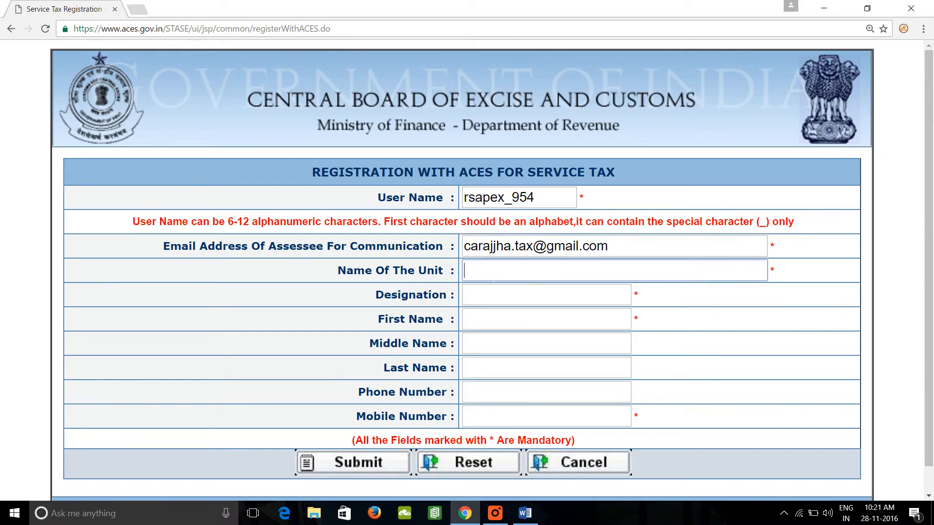
Enter RS APEX PRIVATE LIMITED as the name of the unit.
{"action": "left_click", "coordinate": [492, 275]}
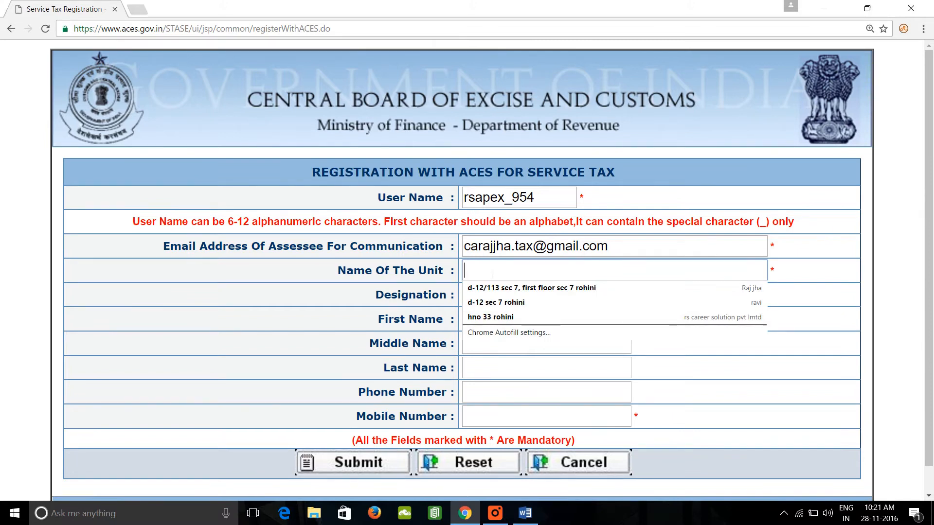
{"action": "key", "text": "Caps_Lock"}
{"action": "type", "text": "RS A"}
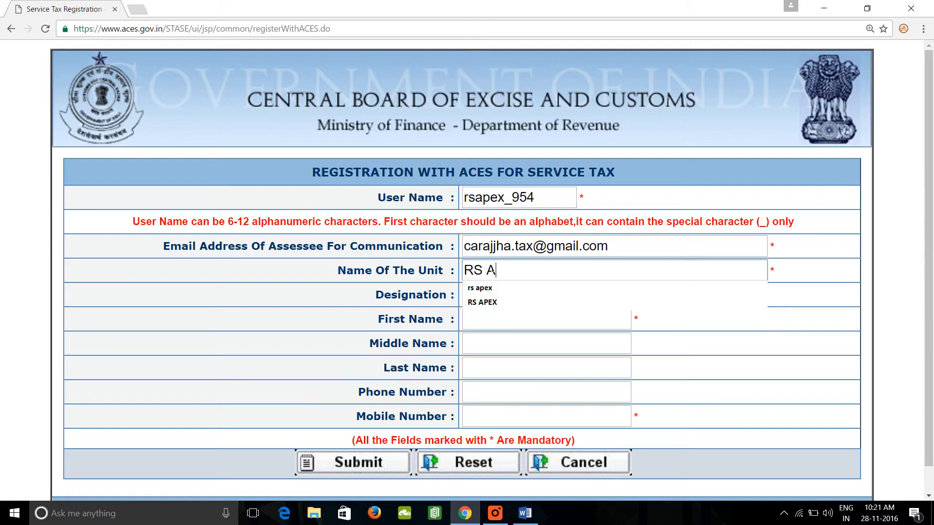
{"action": "type", "text": "PEX"}
{"action": "key", "text": "Tab"}
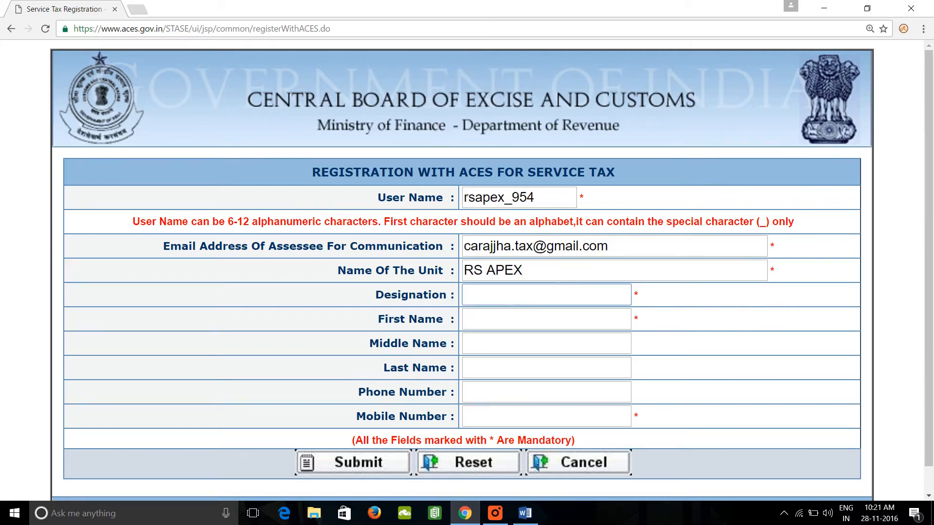
{"action": "left_click", "coordinate": [558, 272]}
{"action": "type", "text": "PRIV"}
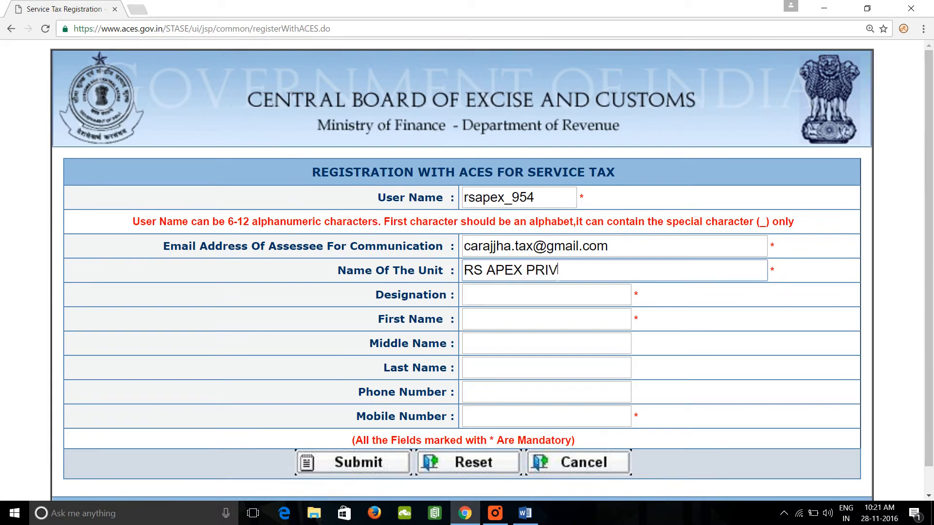
{"action": "type", "text": "ATE LIMITED"}
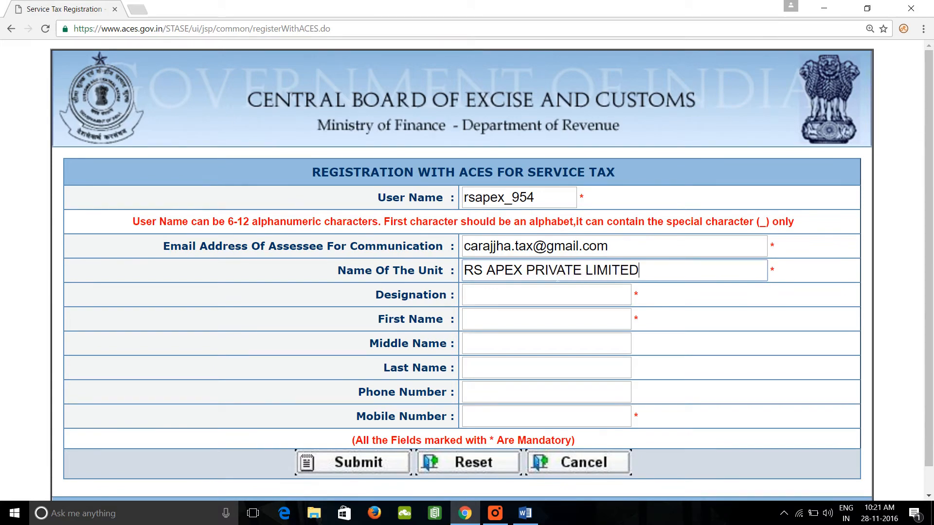
Enter DIRECTOR as the designation in the registration form.
{"action": "key", "text": "Tab"}
{"action": "type", "text": "DIRECTO"}
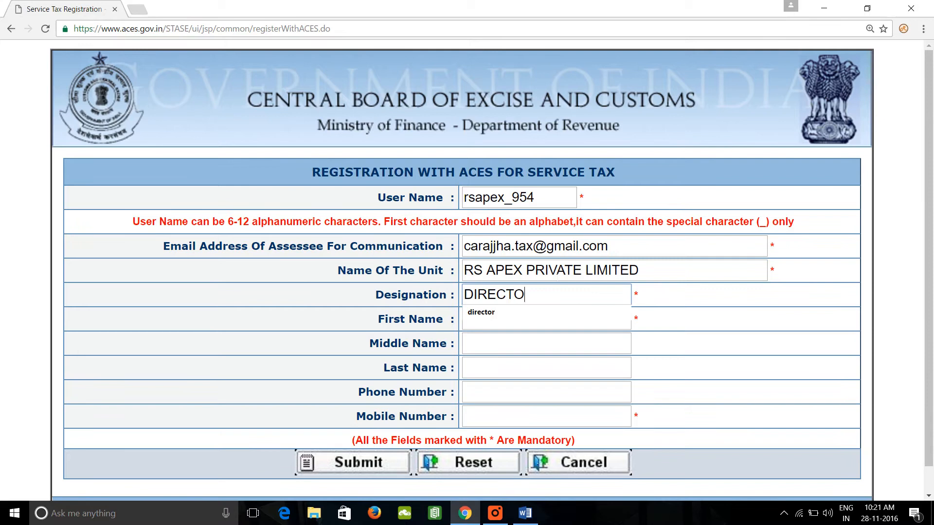
{"action": "type", "text": "R"}
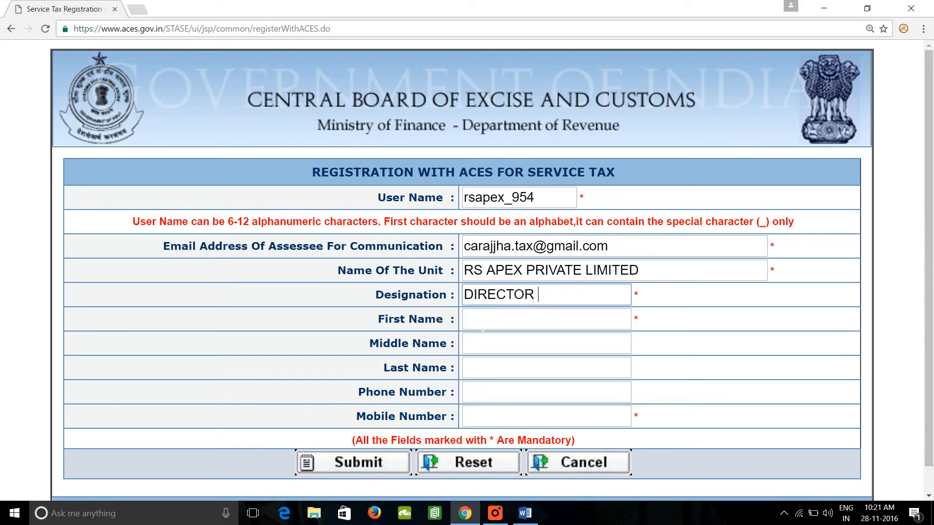
Fill in the director's first name and last name, leaving the middle name blank.
{"action": "left_click", "coordinate": [484, 329]}
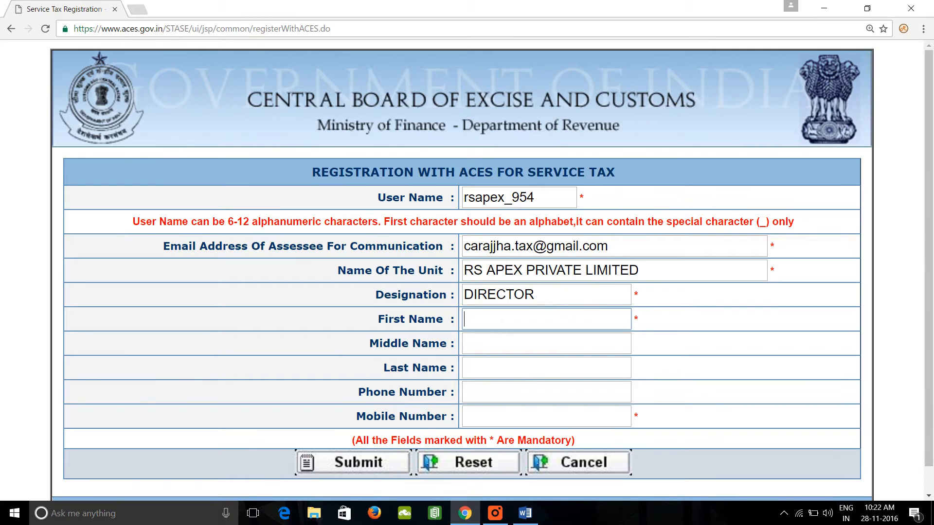
{"action": "left_click", "coordinate": [501, 322]}
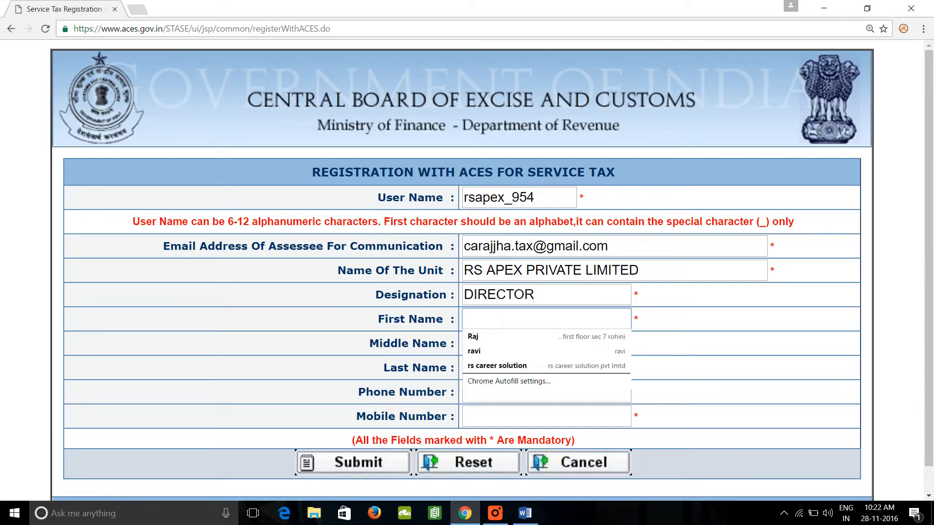
{"action": "key", "text": "Tab"}
{"action": "key", "text": "Tab"}
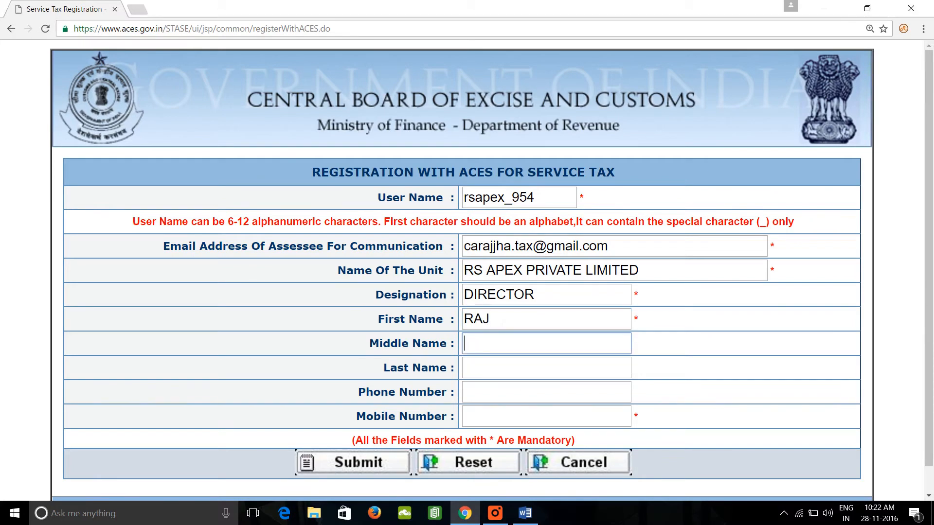
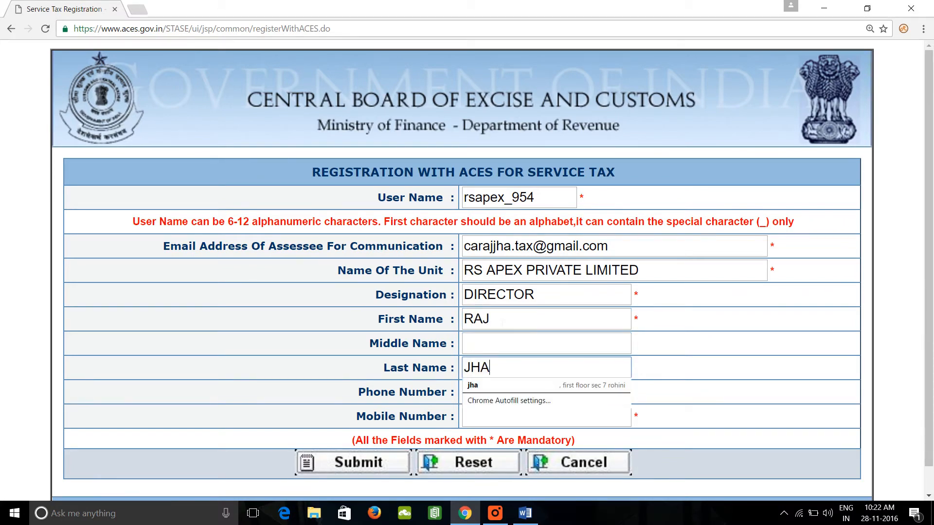
Skip the phone number and fill in the mobile number using the matching autofill suggestion.
{"action": "key", "text": "Tab"}
{"action": "key", "text": "Tab"}
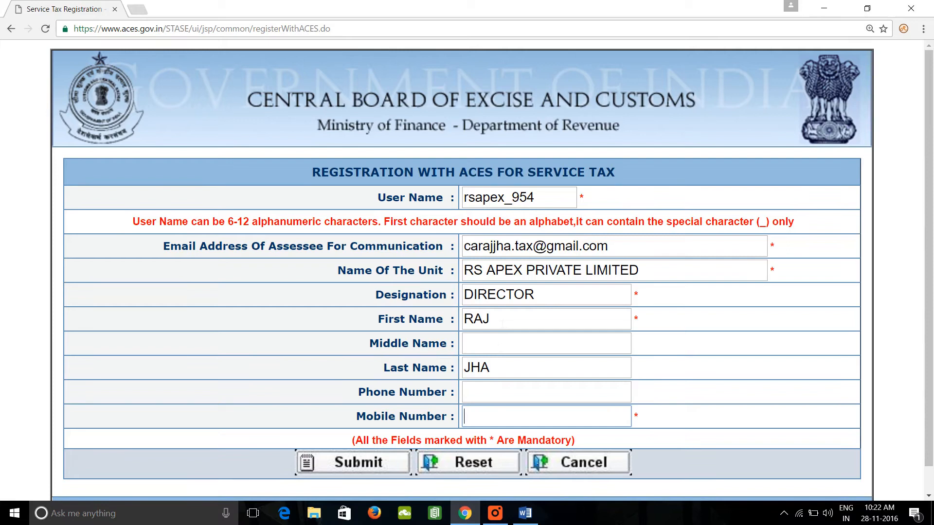
{"action": "type", "text": "1111"}
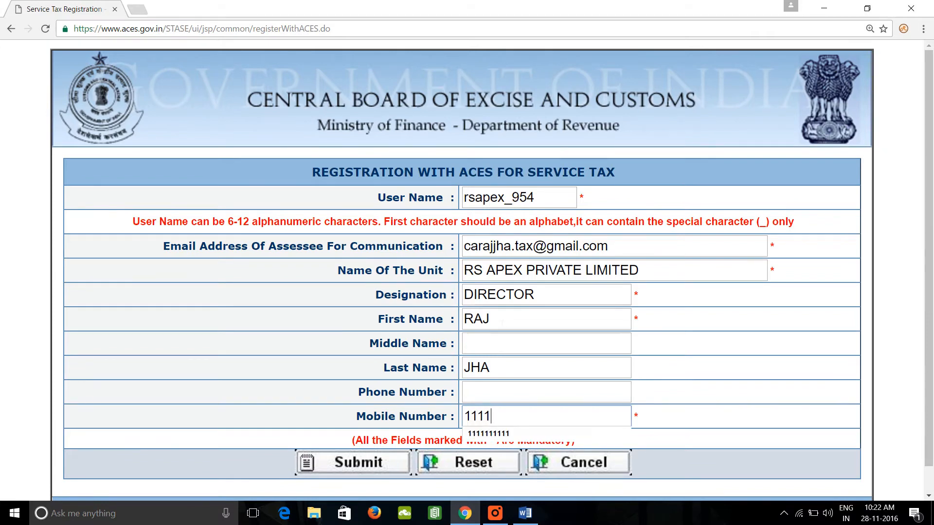
{"action": "key", "text": "Down"}
{"action": "key", "text": "Return"}
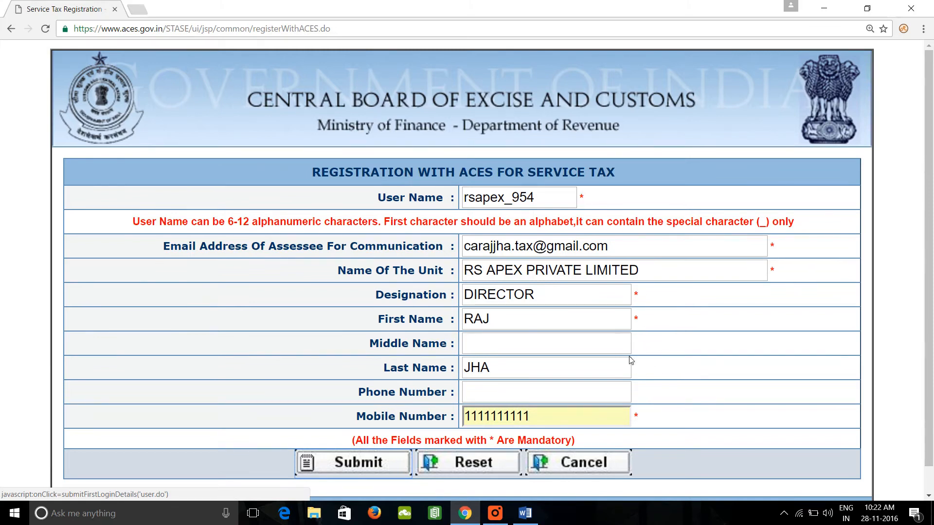
Submit the completed ACES registration form and go to the login page.
{"action": "left_click_drag", "start_coordinate": [416, 417], "coordinate": [399, 417]}
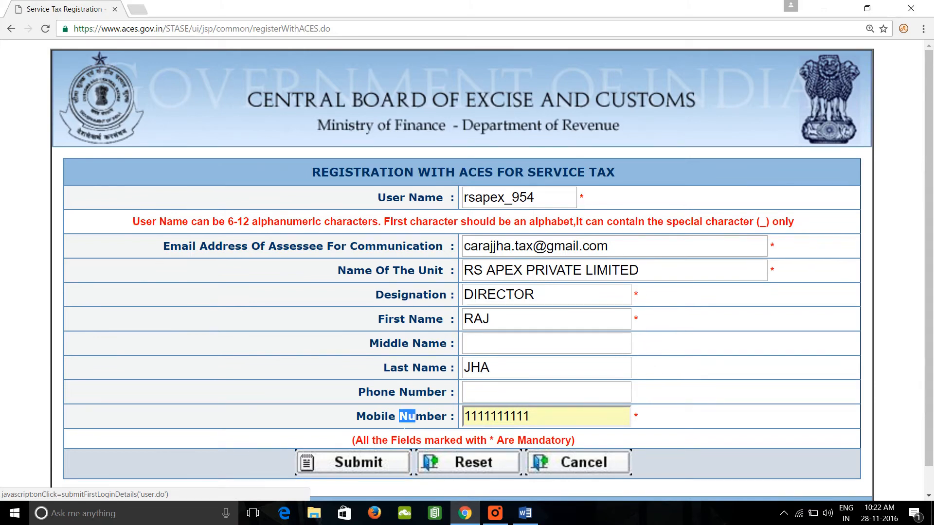
{"action": "left_click", "coordinate": [339, 431]}
{"action": "left_click", "coordinate": [357, 463]}
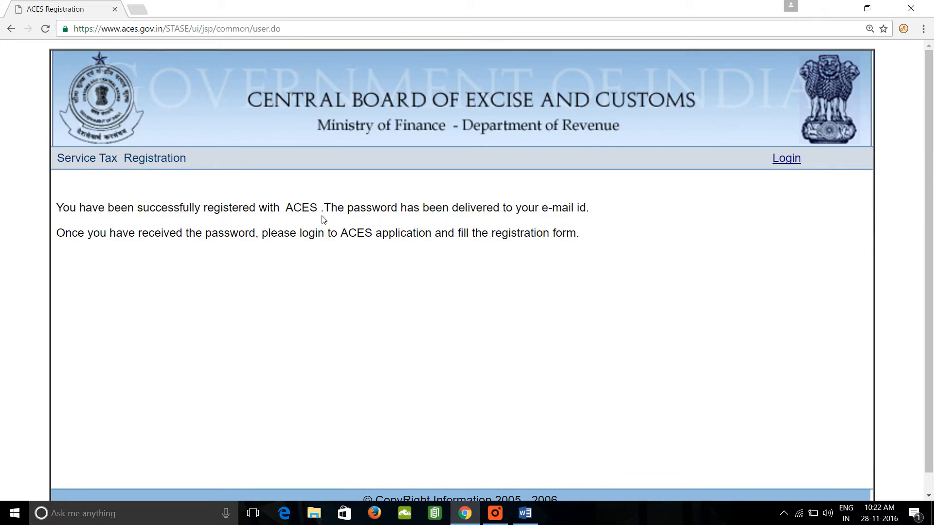
{"action": "left_click", "coordinate": [790, 163]}
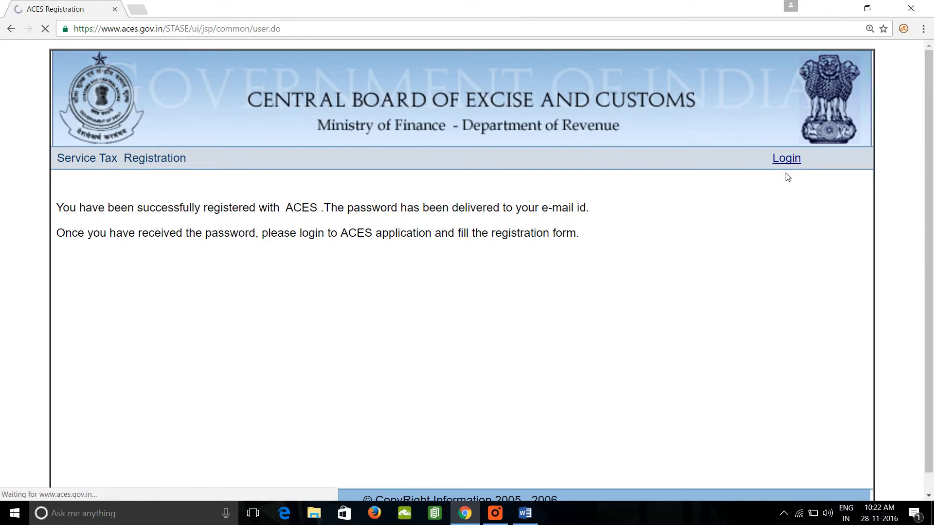
Open Gmail in a new browser tab and switch to the mailbox of the registered e-mail address.
{"action": "left_click", "coordinate": [138, 11]}
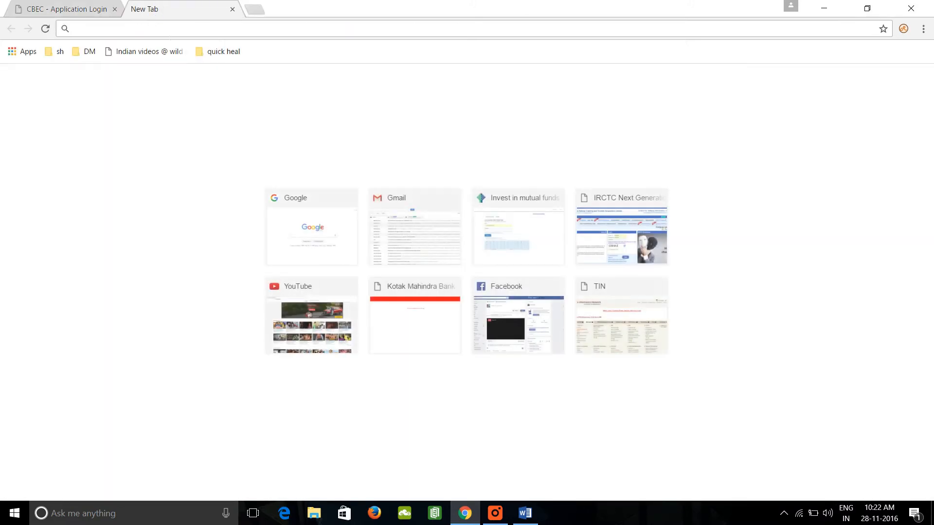
{"action": "type", "text": "GMA"}
{"action": "key", "text": "Return"}
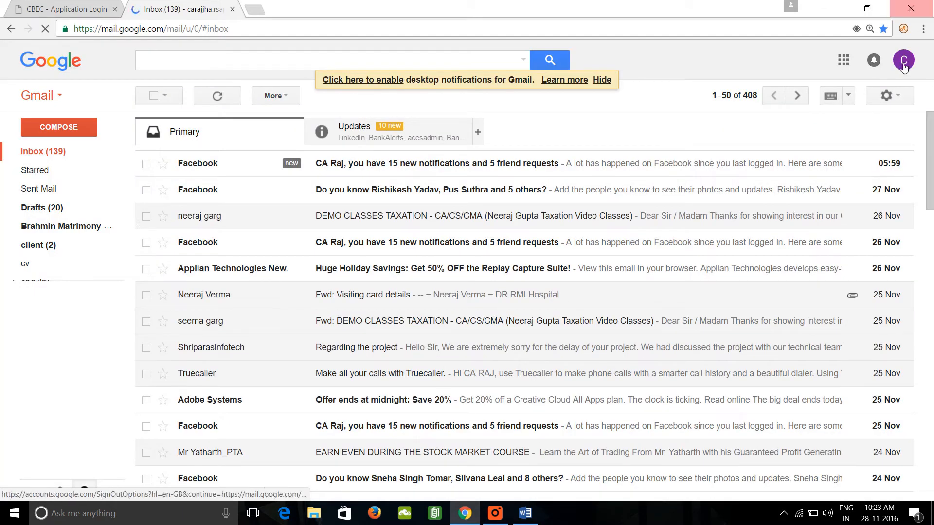
{"action": "left_click", "coordinate": [904, 63]}
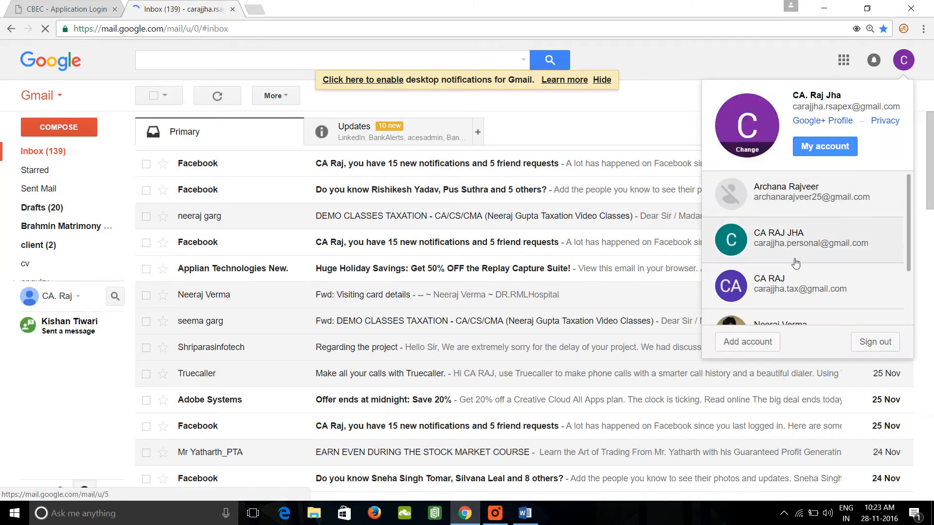
{"action": "left_click", "coordinate": [780, 289]}
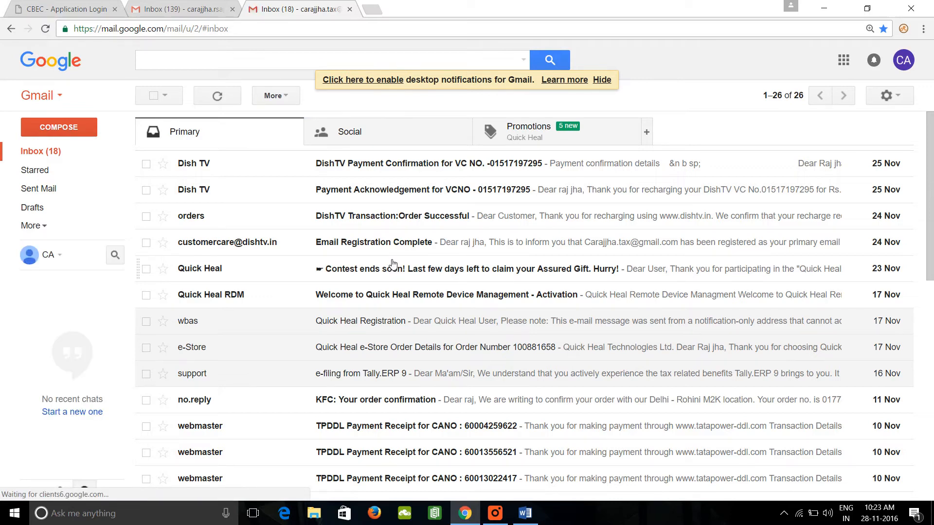
Refresh the inbox and check All Mail for the ACES password message.
{"action": "key", "text": "F5"}
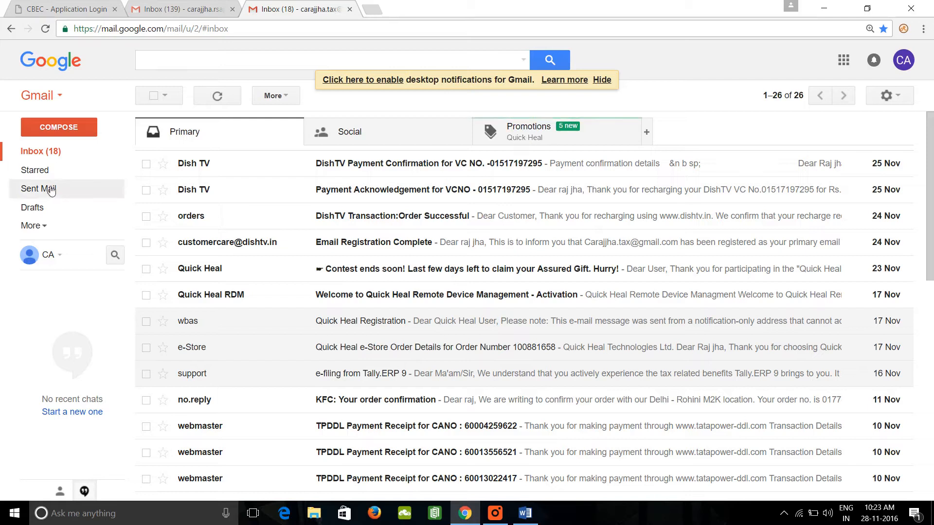
{"action": "left_click", "coordinate": [47, 229]}
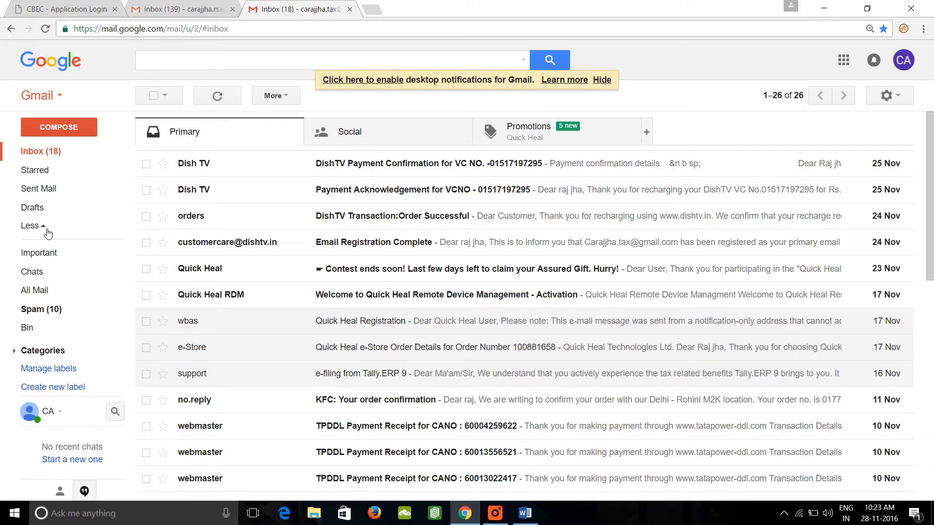
{"action": "left_click", "coordinate": [35, 291]}
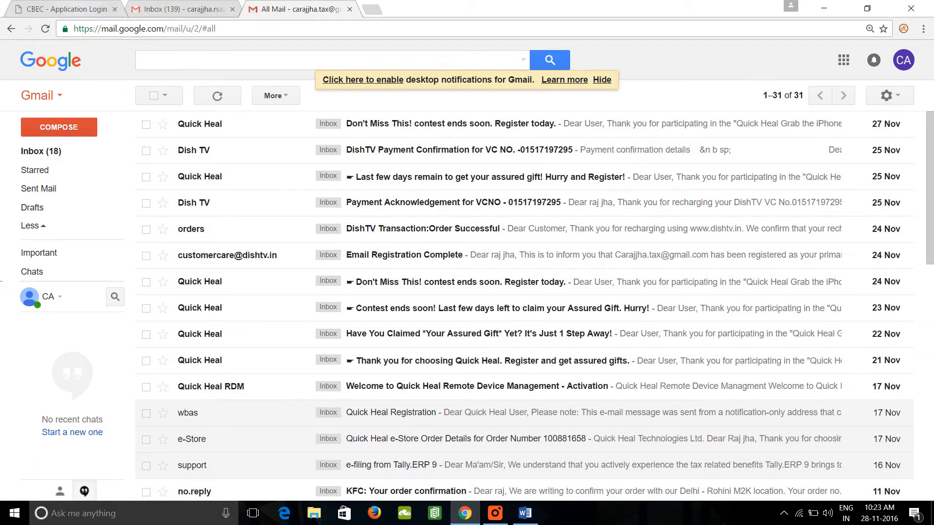
{"action": "left_click", "coordinate": [63, 9]}
{"action": "type", "text": "RS"}
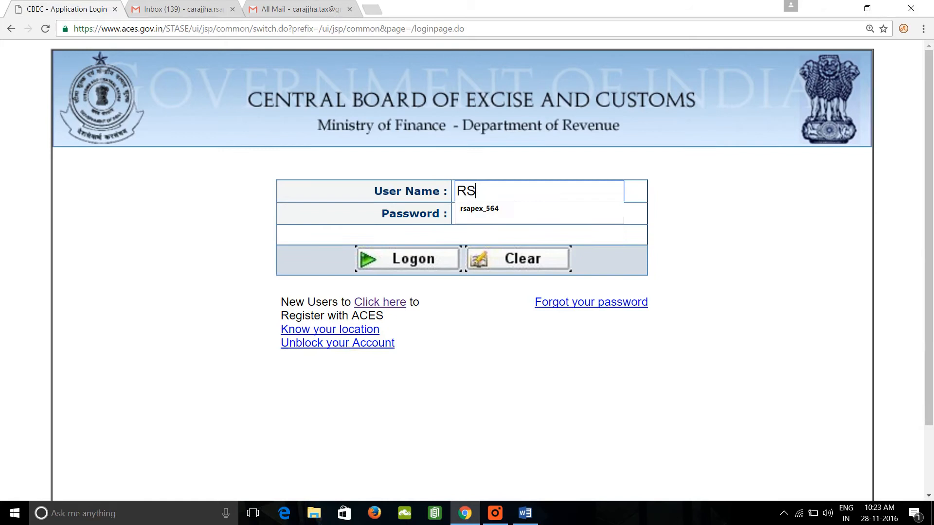
{"action": "type", "text": "APE"}
{"action": "key", "text": "BackSpace"}
{"action": "key", "text": "BackSpace"}
{"action": "key", "text": "BackSpace"}
{"action": "key", "text": "BackSpace"}
{"action": "key", "text": "BackSpace"}
{"action": "type", "text": "rsa"}
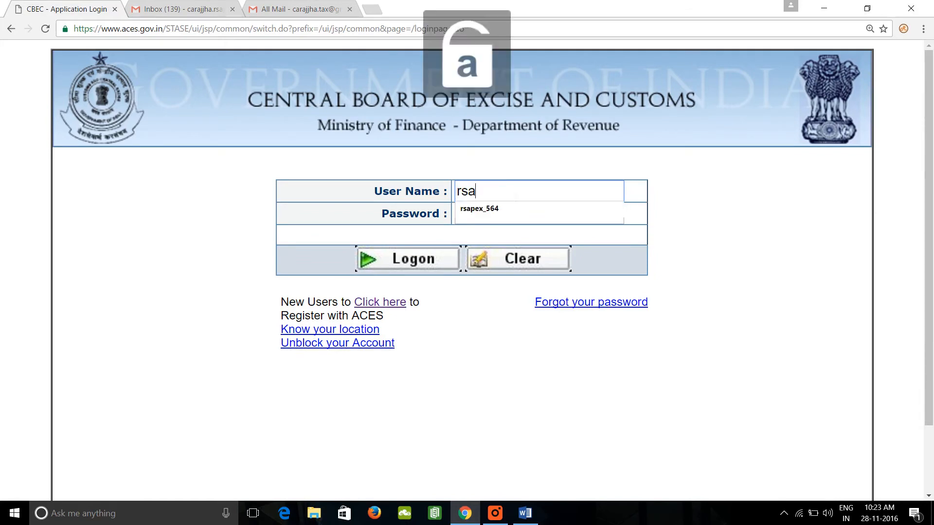
{"action": "type", "text": "pex_954"}
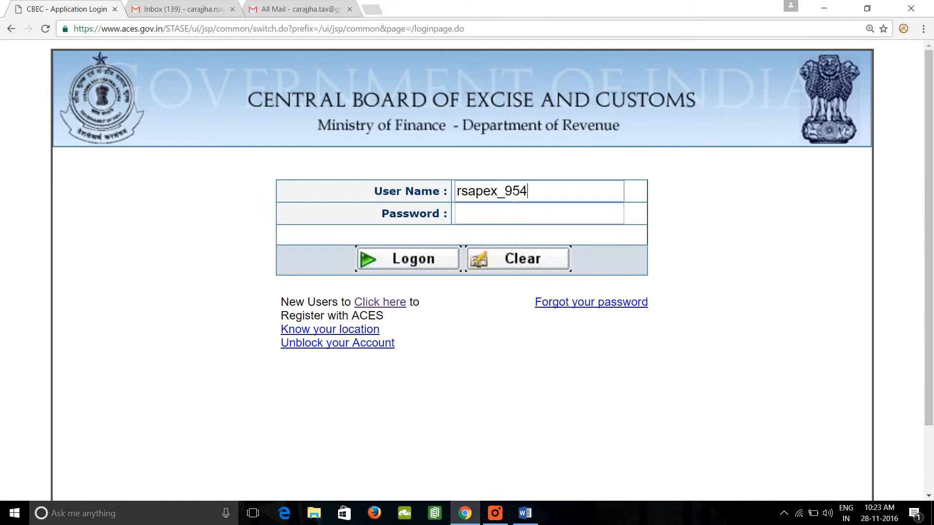
{"action": "key", "text": "Tab"}
Go back to the mailbox, refresh it until the acesadmin message arrives, and open "User Name and Password for new User".
{"action": "left_click", "coordinate": [314, 9]}
{"action": "key", "text": "F5"}
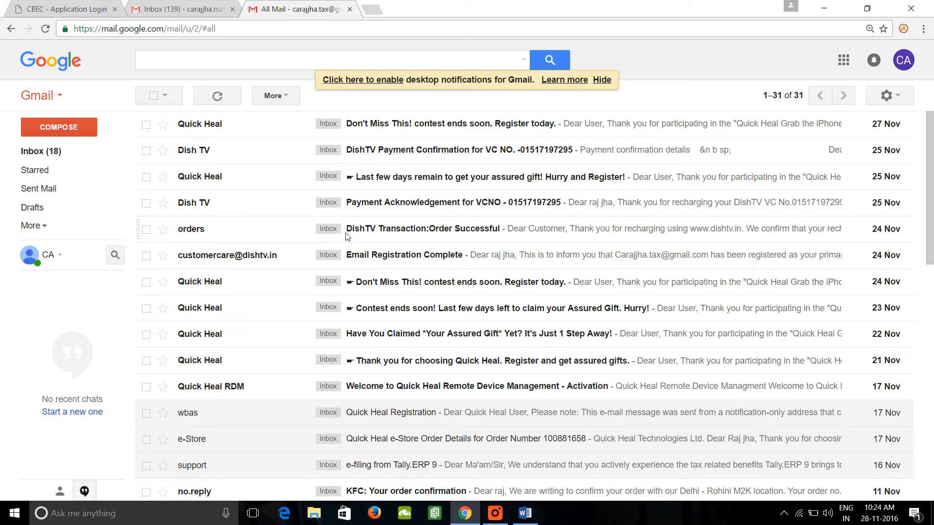
{"action": "key", "text": "F5"}
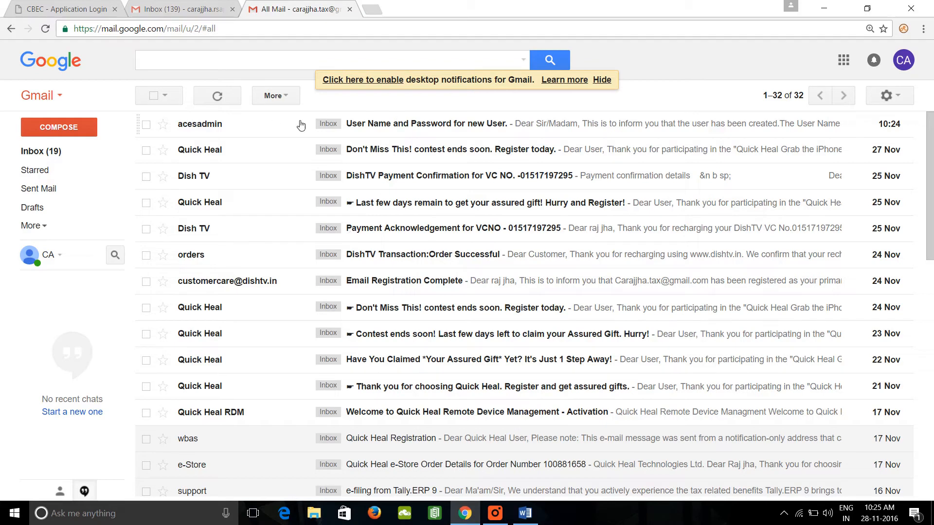
{"action": "left_click", "coordinate": [390, 128]}
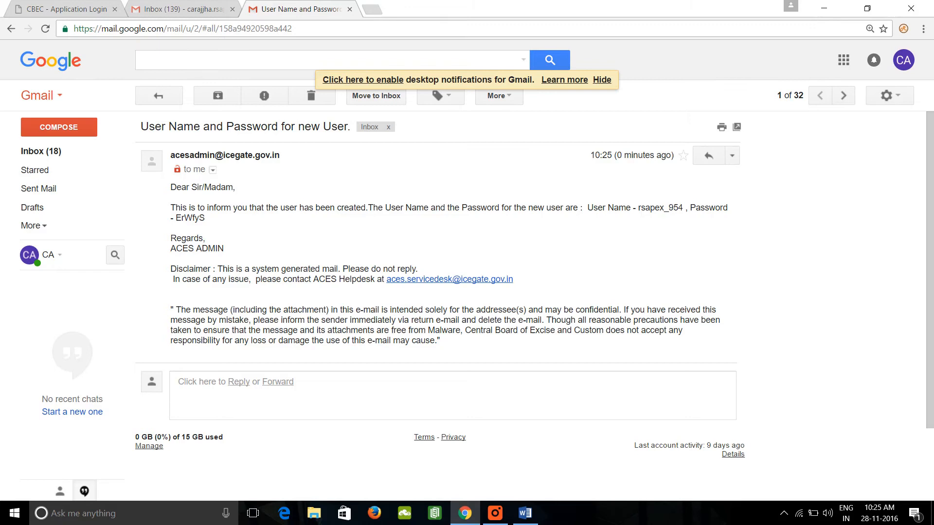
{"action": "left_click_drag", "start_coordinate": [638, 207], "coordinate": [683, 208]}
{"action": "key", "text": "ctrl+c"}
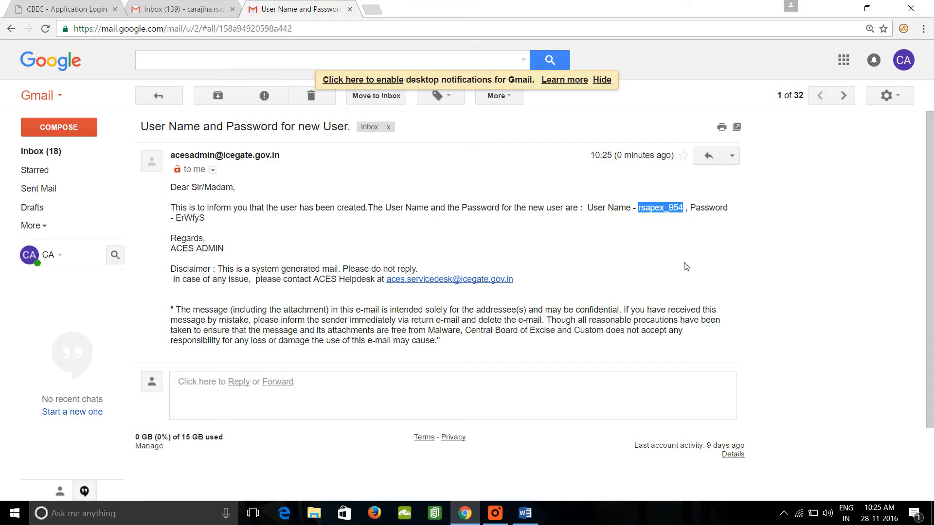
{"action": "left_click", "coordinate": [44, 8]}
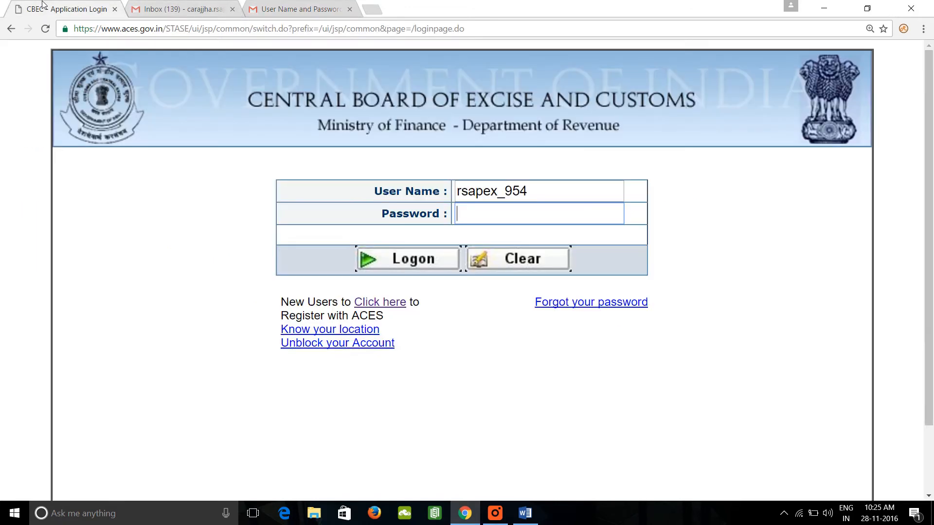
{"action": "double_click", "coordinate": [539, 195]}
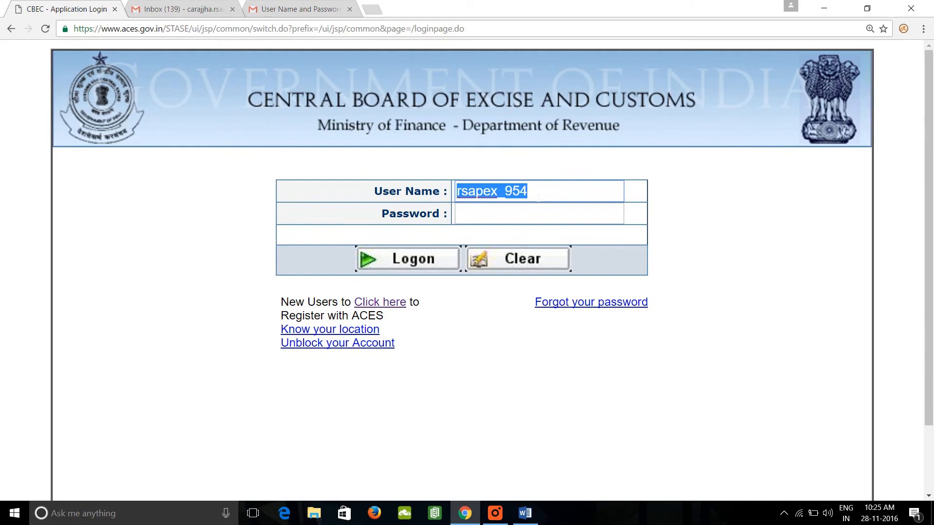
{"action": "key", "text": "ctrl+v"}
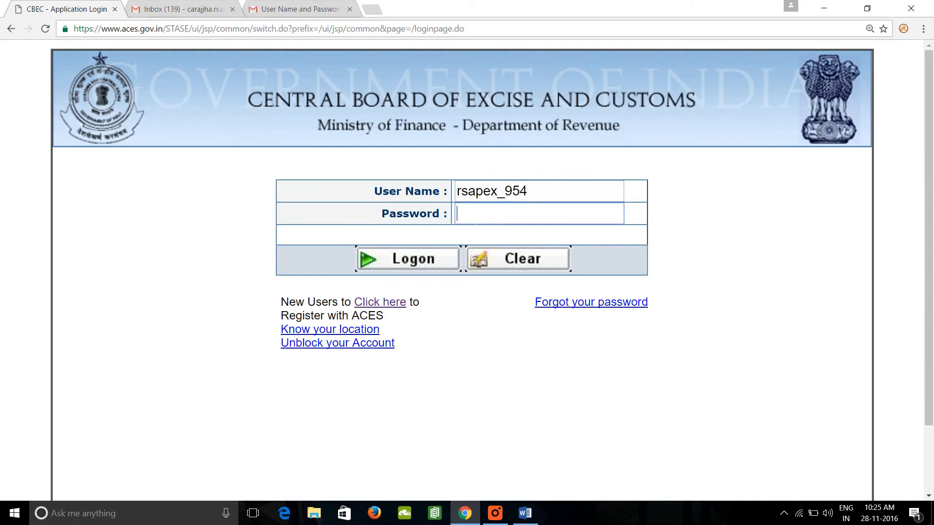
Copy the temporary password from the e-mail into the ACES login page's password field and log on.
{"action": "left_click", "coordinate": [294, 9]}
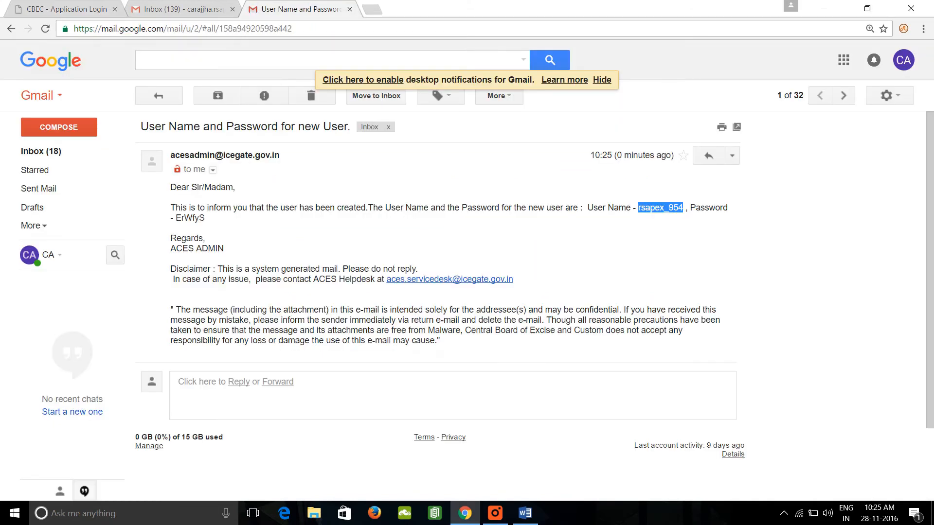
{"action": "double_click", "coordinate": [191, 218]}
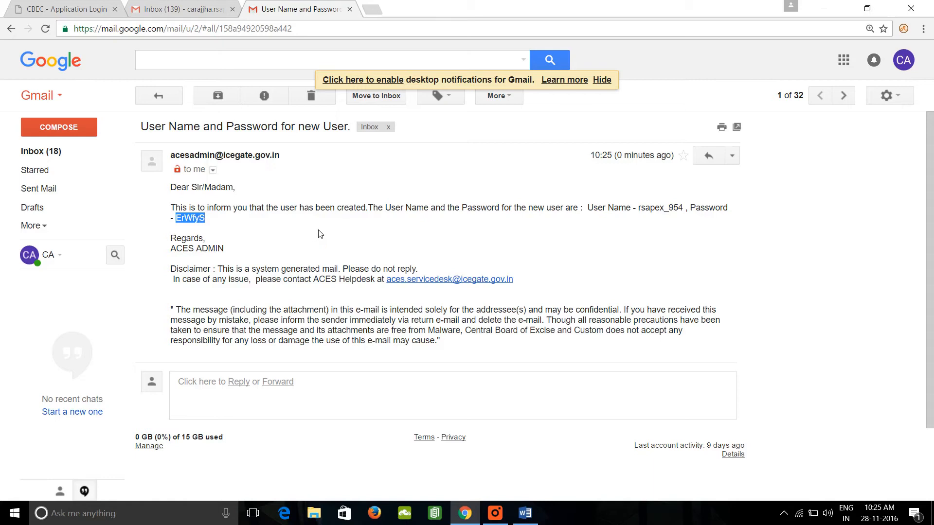
{"action": "left_click", "coordinate": [59, 8]}
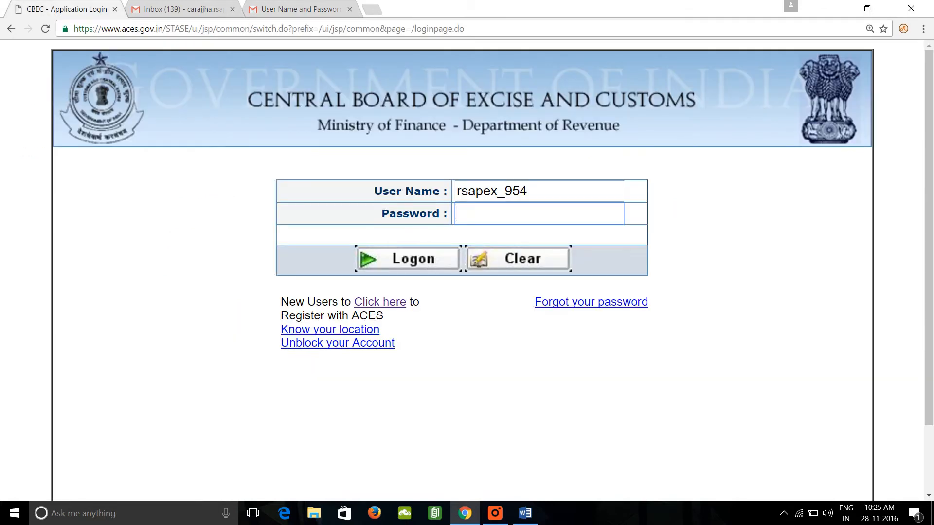
{"action": "key", "text": "ctrl+v"}
{"action": "left_click", "coordinate": [424, 263]}
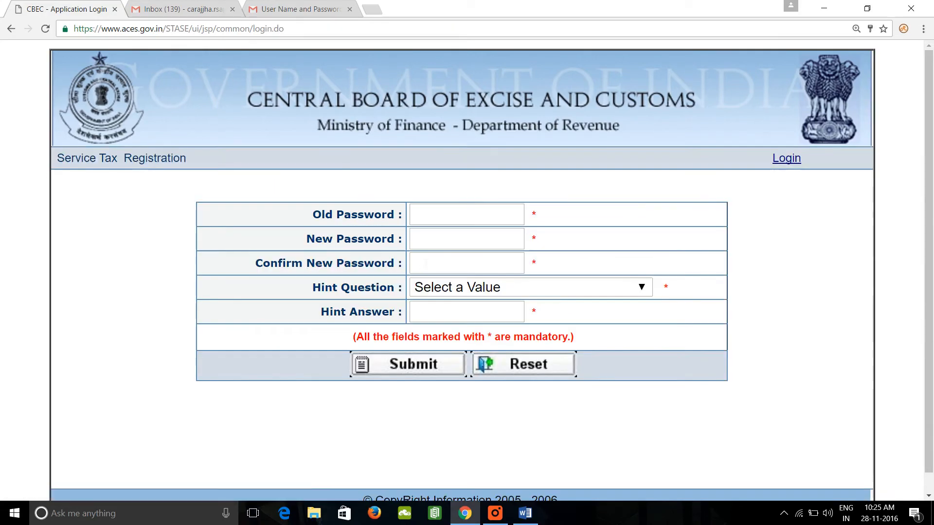
Enter the old password, then the new password and its confirmation in the password change form.
{"action": "left_click", "coordinate": [460, 214]}
{"action": "type", "text": "******"}
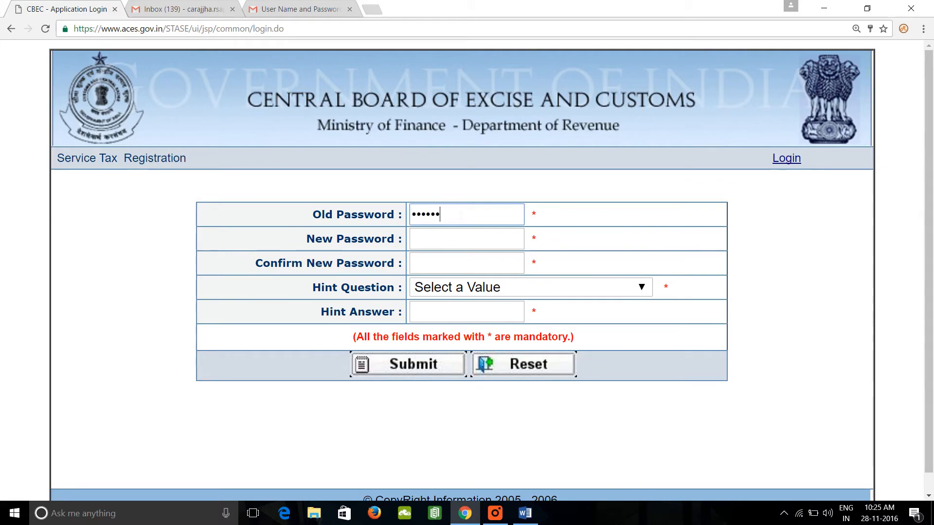
{"action": "key", "text": "Tab"}
{"action": "type", "text": "******"}
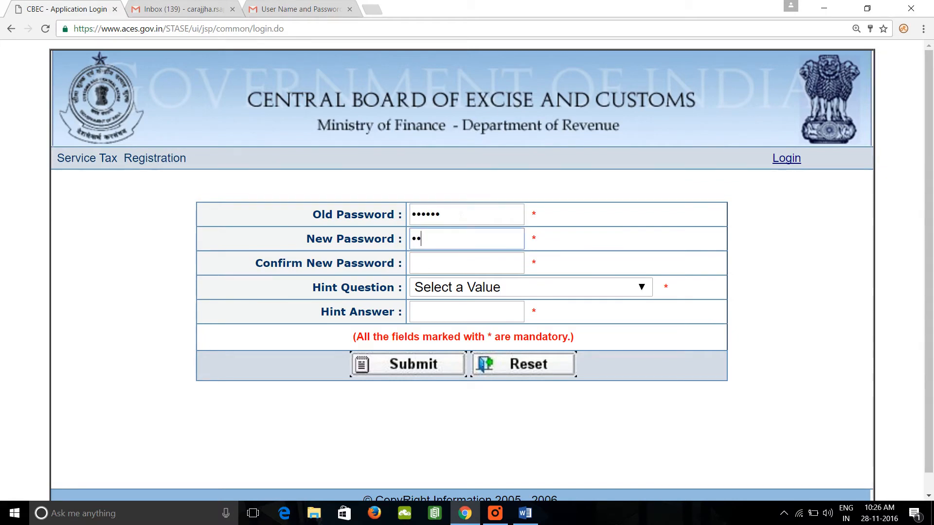
{"action": "key", "text": "Tab"}
{"action": "type", "text": "******"}
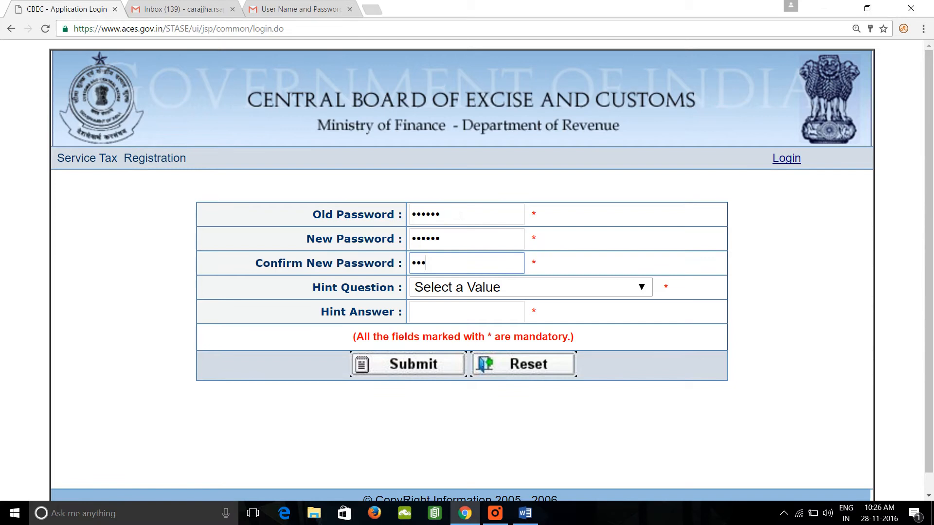
{"action": "key", "text": "Tab"}
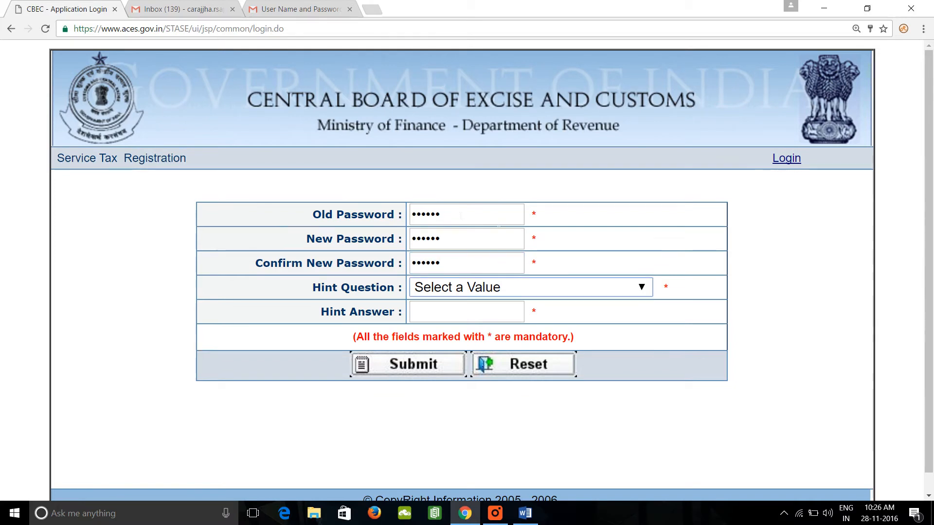
Choose "What is your city of birth" as the hint question, fill in the hint answer and submit the password change.
{"action": "left_click", "coordinate": [567, 288]}
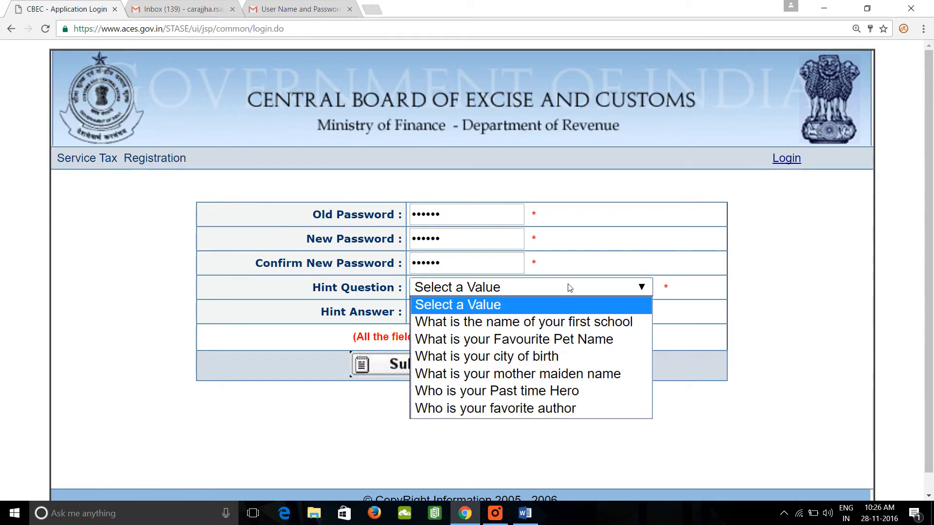
{"action": "left_click", "coordinate": [495, 362]}
{"action": "key", "text": "Tab"}
{"action": "type", "text": "de"}
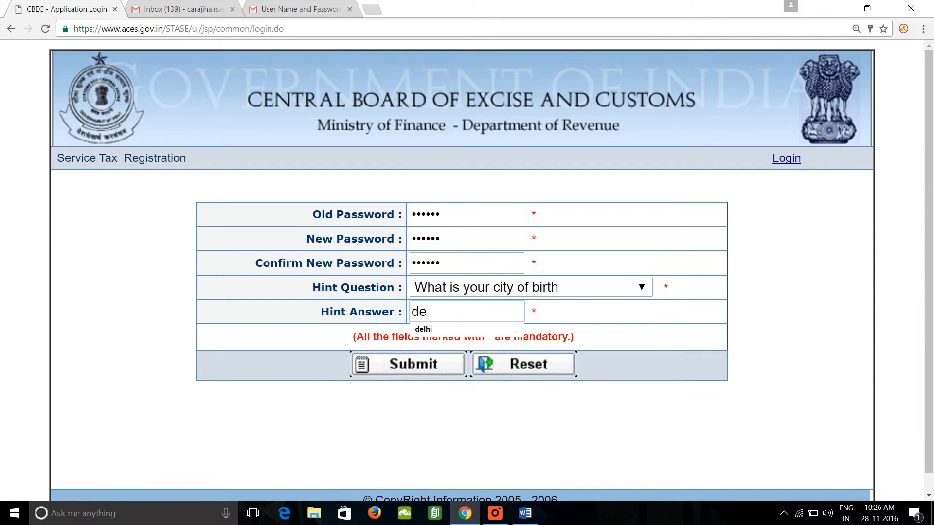
{"action": "left_click", "coordinate": [432, 333]}
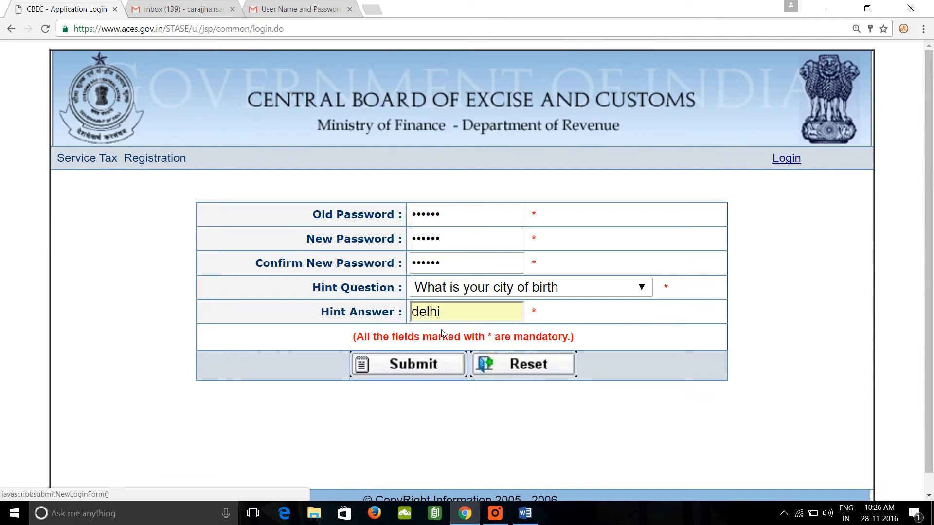
{"action": "left_click", "coordinate": [410, 371]}
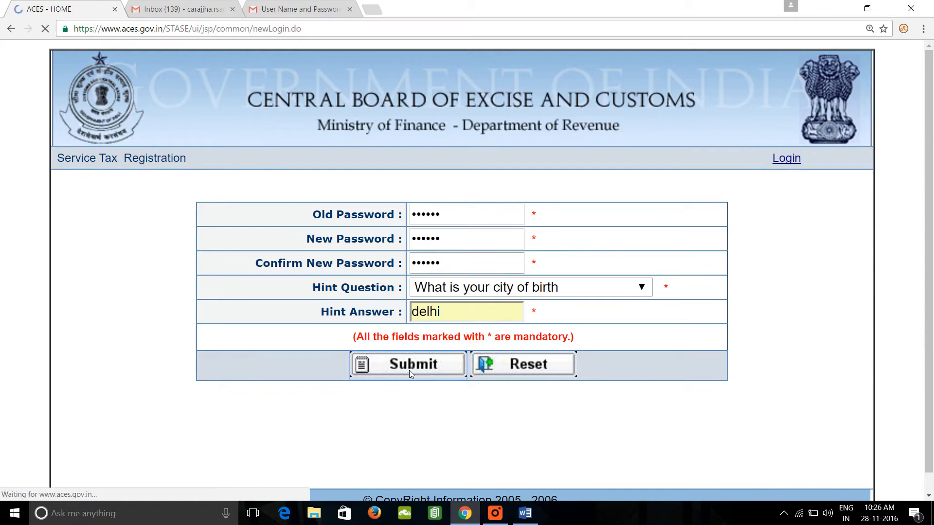
Close the two mailbox tabs and open the ST-1 service tax registration form.
{"action": "left_click", "coordinate": [232, 9]}
{"action": "left_click", "coordinate": [232, 9]}
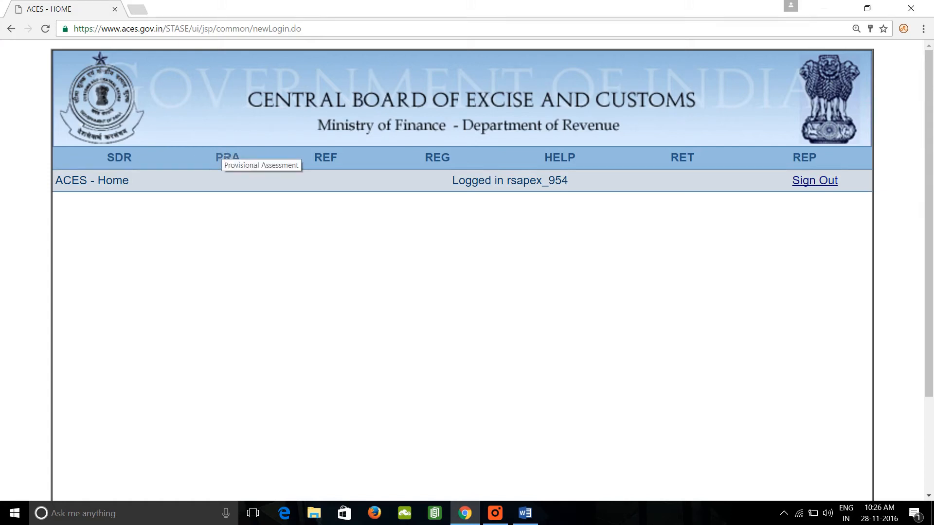
{"action": "left_click", "coordinate": [438, 158]}
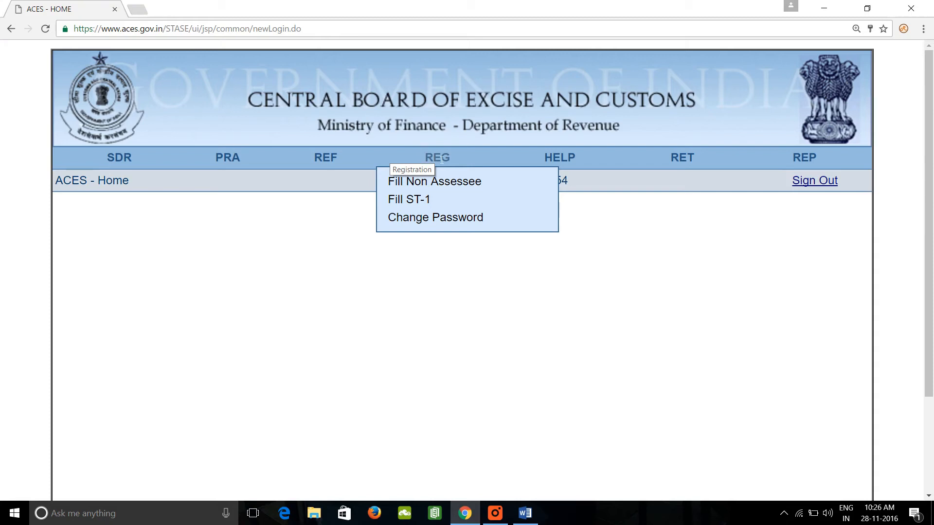
{"action": "left_click", "coordinate": [441, 200]}
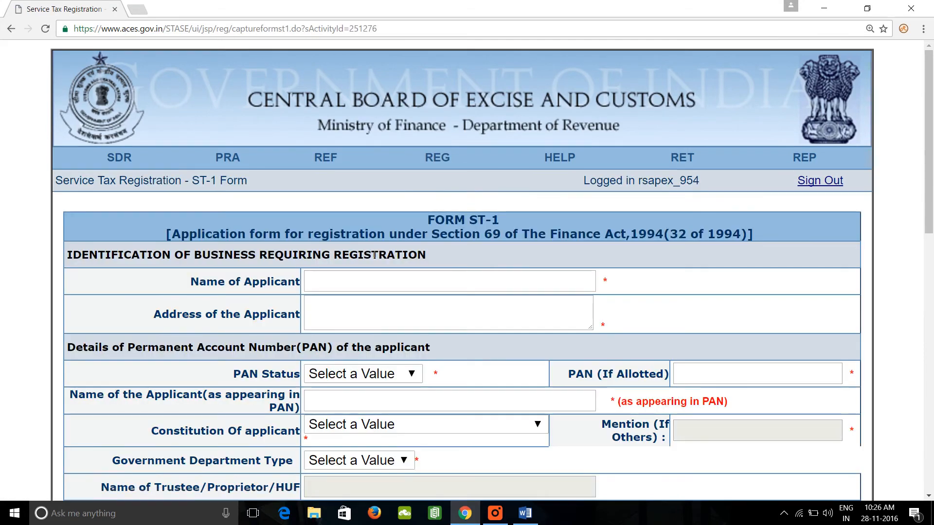
Enter RS APEX PRIVATE LIMITED in capitals as the Name of Applicant on Form ST-1.
{"action": "scroll", "coordinate": [443, 250], "scroll_direction": "down", "scroll_amount": 2}
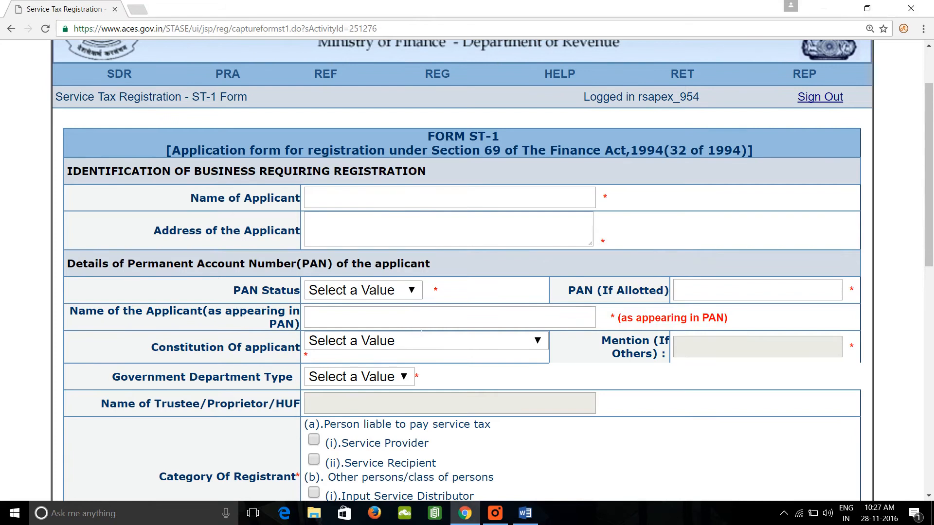
{"action": "scroll", "coordinate": [419, 332], "scroll_direction": "down", "scroll_amount": 12}
{"action": "scroll", "coordinate": [419, 332], "scroll_direction": "up", "scroll_amount": 15}
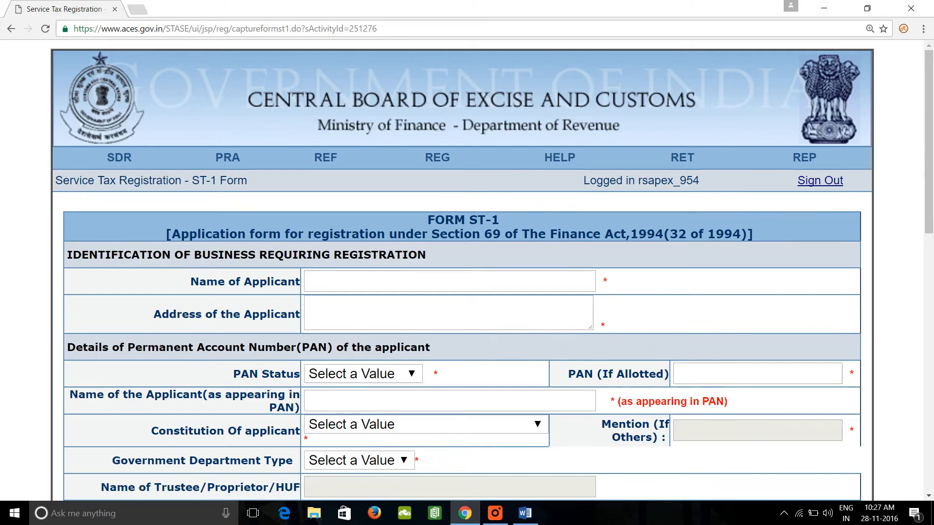
{"action": "left_click", "coordinate": [419, 284]}
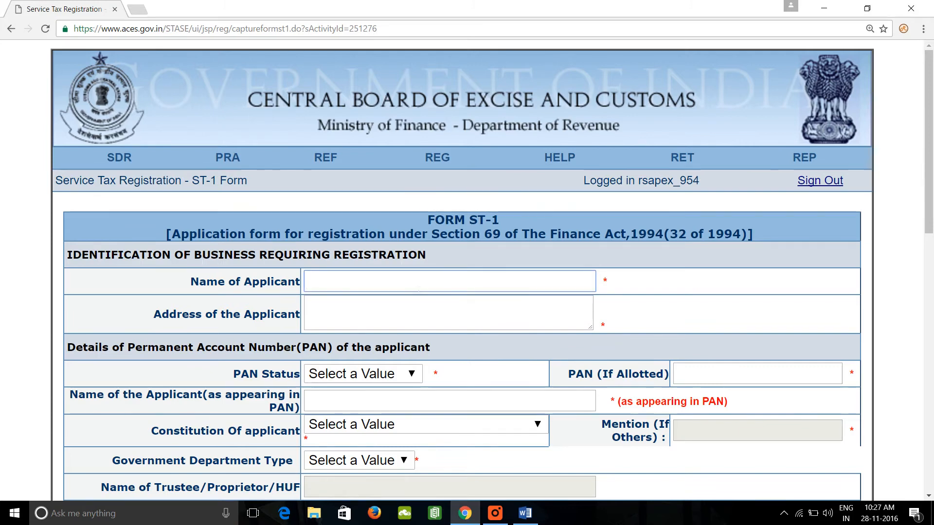
{"action": "type", "text": "rs"}
{"action": "key", "text": "BackSpace"}
{"action": "key", "text": "BackSpace"}
{"action": "key", "text": "Caps_Lock"}
{"action": "type", "text": "RS APEX PRIVATE LIM"}
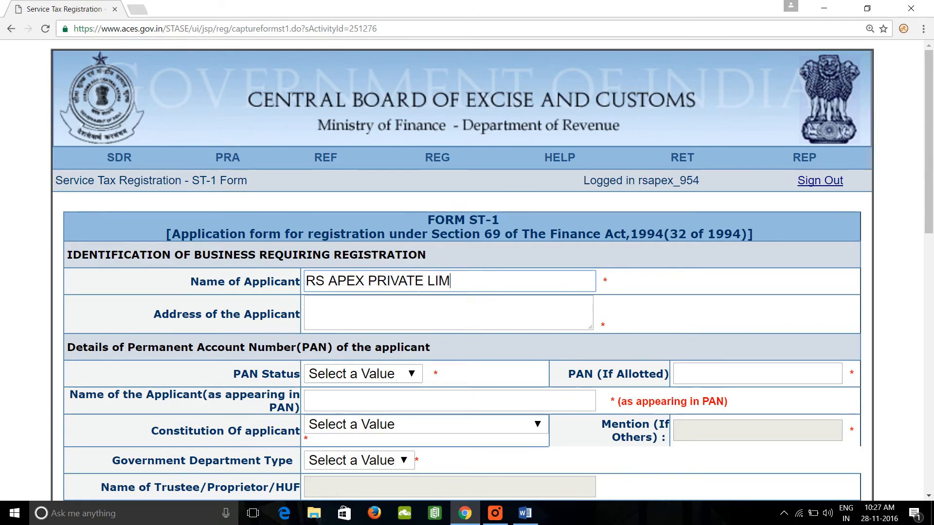
{"action": "type", "text": "ITED"}
{"action": "key", "text": "Tab"}
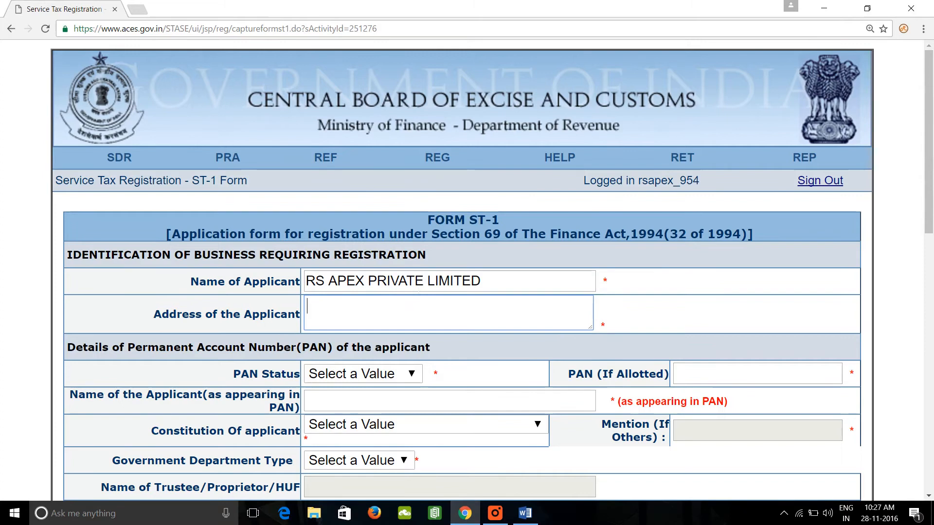
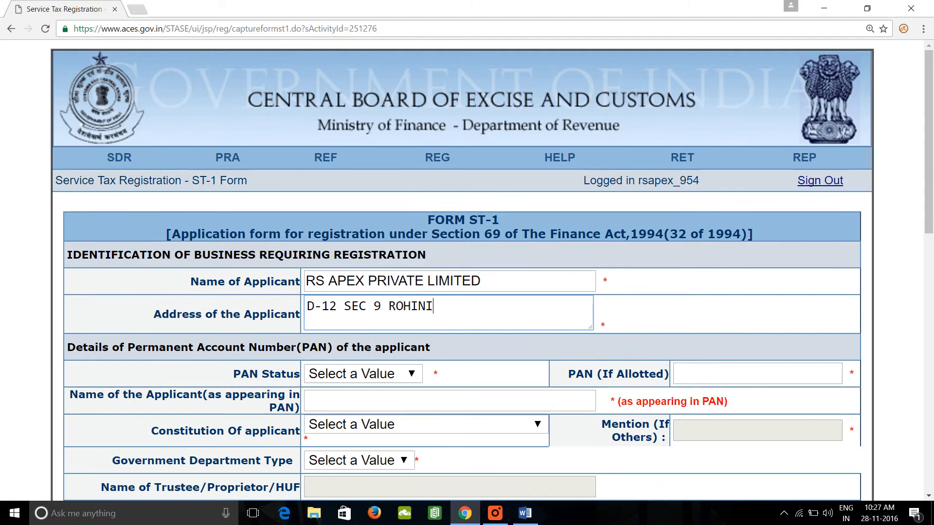
Fill in the Address of the Applicant with the company's postal address.
{"action": "key", "text": "Tab"}
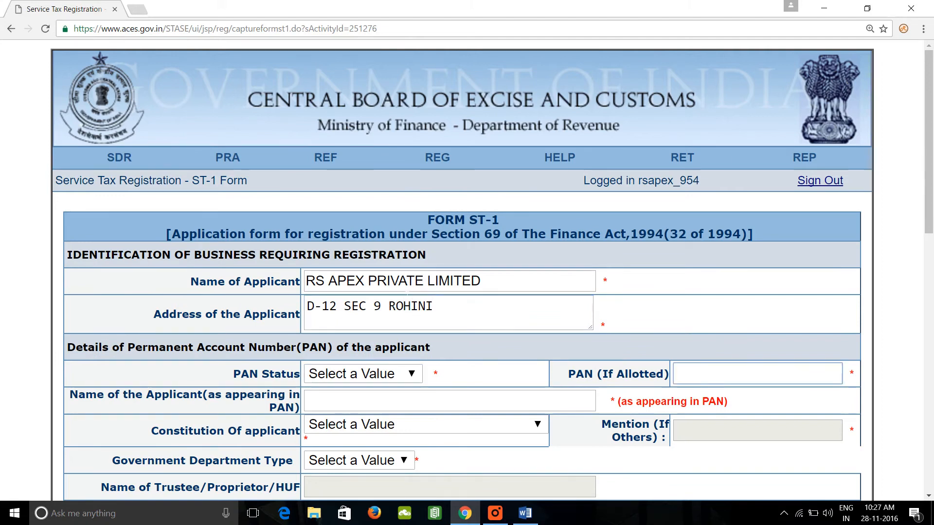
Set the PAN Status to Allotted and fill in the applicant's PAN from the saved entry.
{"action": "scroll", "coordinate": [402, 295], "scroll_direction": "down", "scroll_amount": 3}
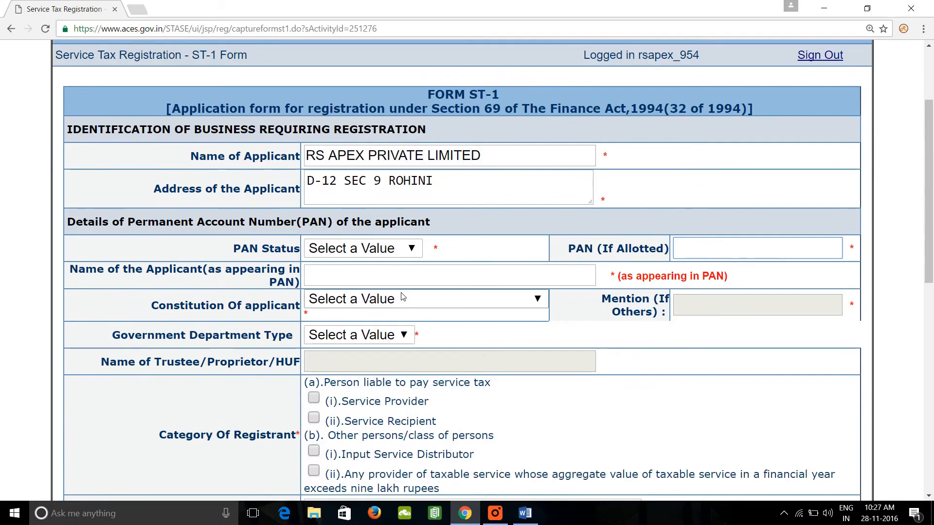
{"action": "left_click", "coordinate": [411, 248]}
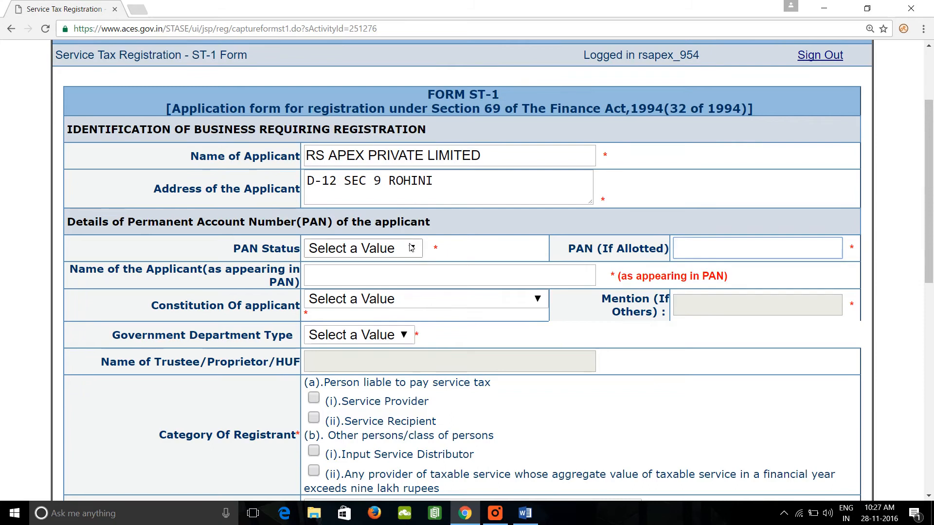
{"action": "left_click", "coordinate": [566, 109]}
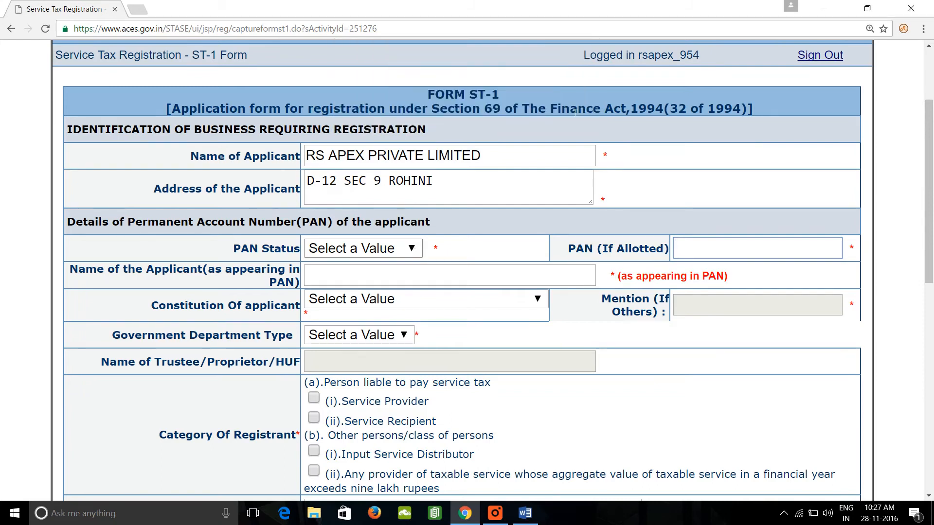
{"action": "left_click", "coordinate": [399, 249]}
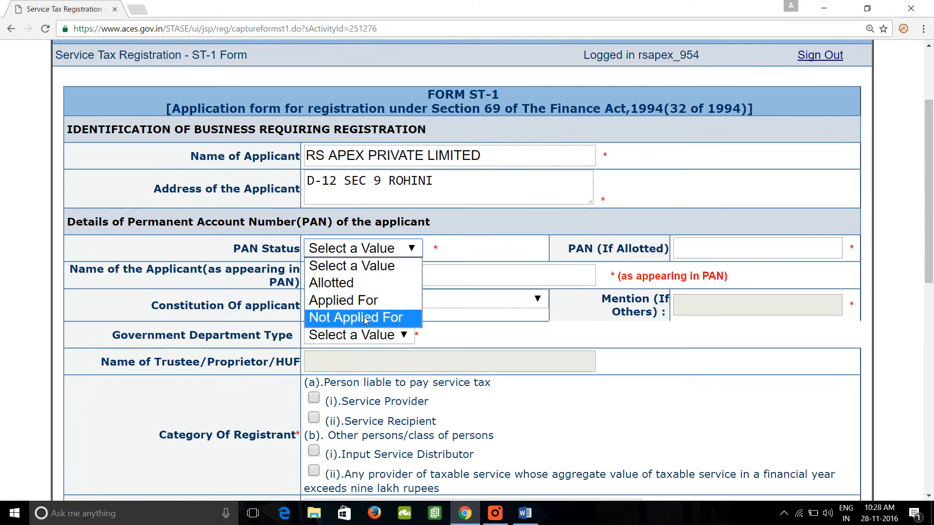
{"action": "left_click", "coordinate": [356, 285]}
{"action": "left_click", "coordinate": [729, 254]}
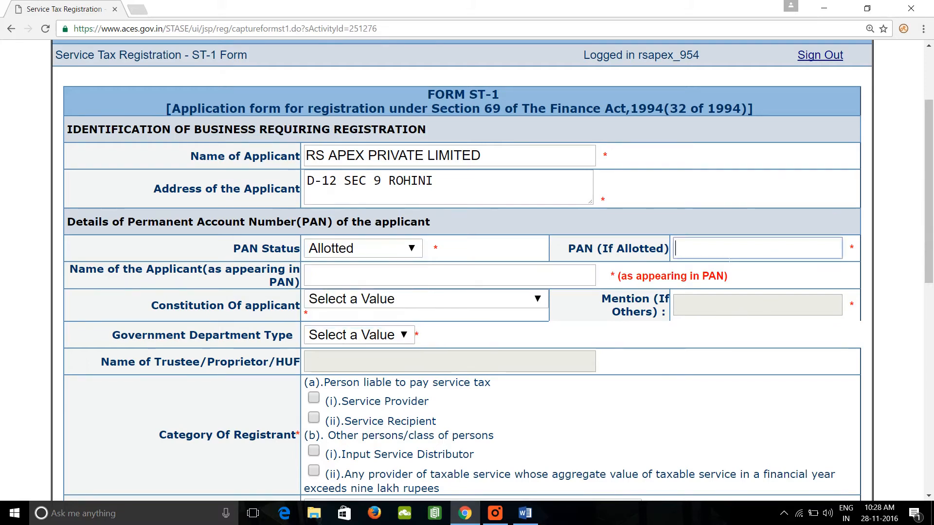
{"action": "left_click", "coordinate": [729, 254]}
{"action": "left_click", "coordinate": [710, 266]}
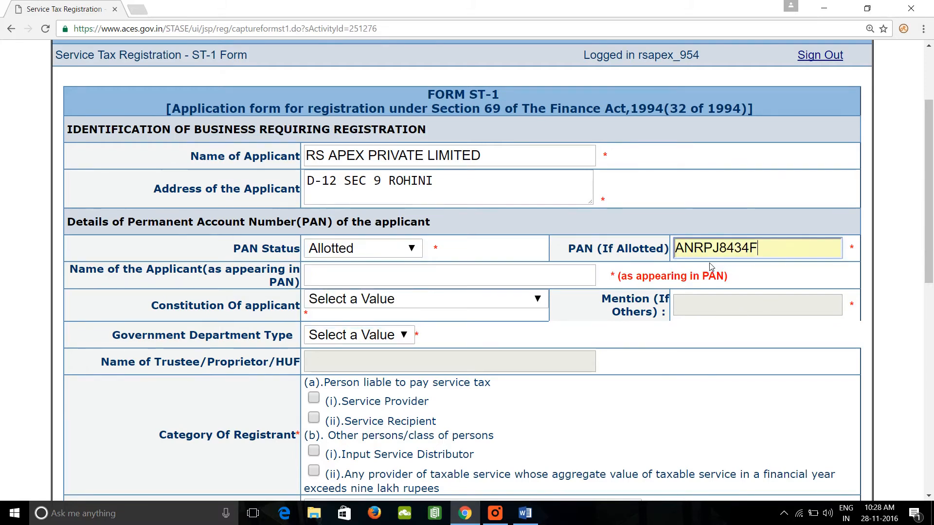
Dismiss the alert and enter the applicant's full name as appearing in PAN.
{"action": "left_click", "coordinate": [428, 297]}
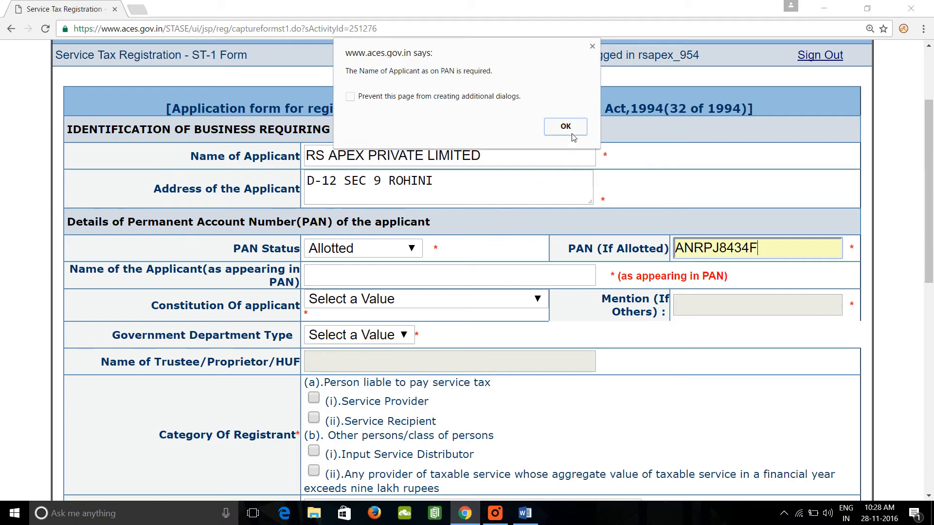
{"action": "left_click", "coordinate": [573, 126]}
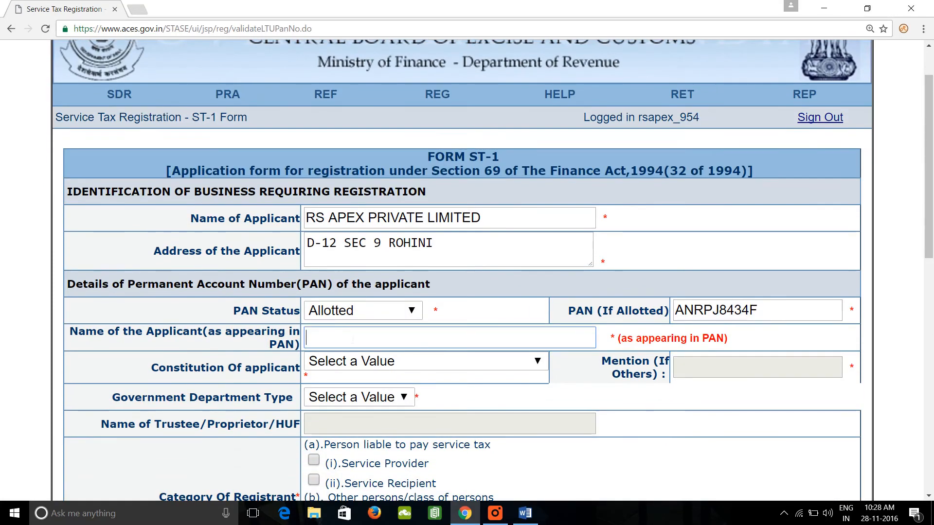
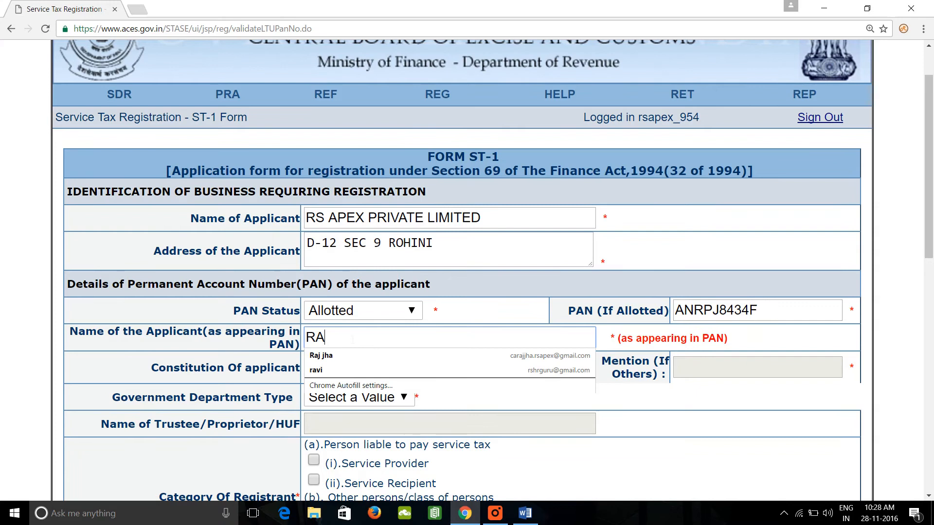
{"action": "key", "text": "Tab"}
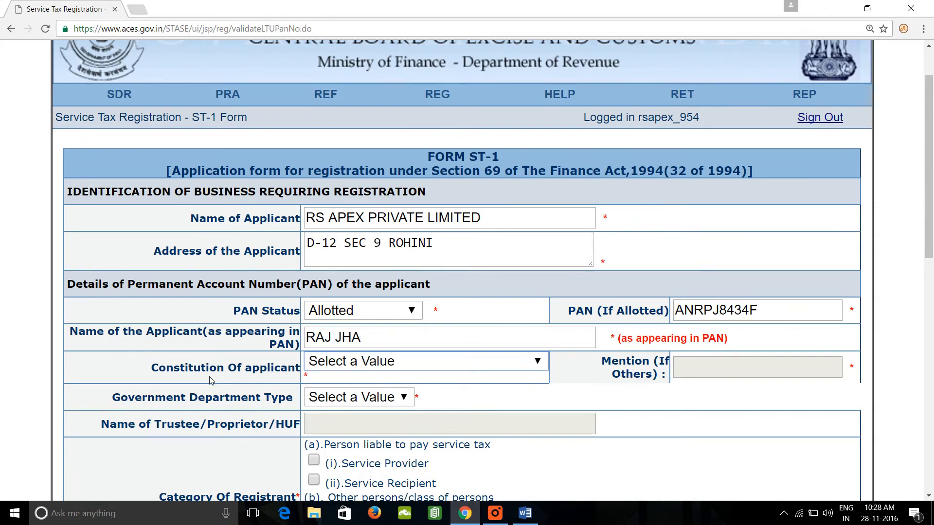
Set the Constitution Of applicant to Registered Private Limited Company, accepting the alert.
{"action": "left_click", "coordinate": [531, 364]}
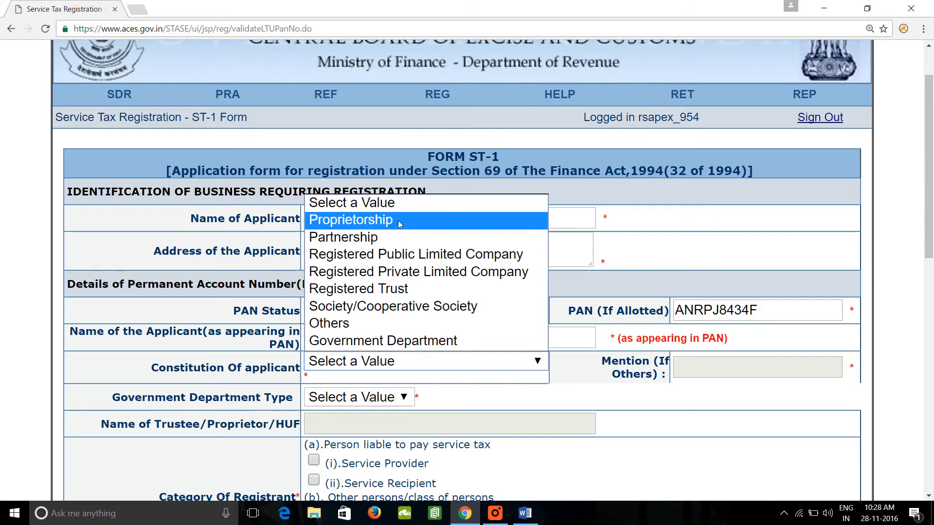
{"action": "left_click", "coordinate": [419, 272]}
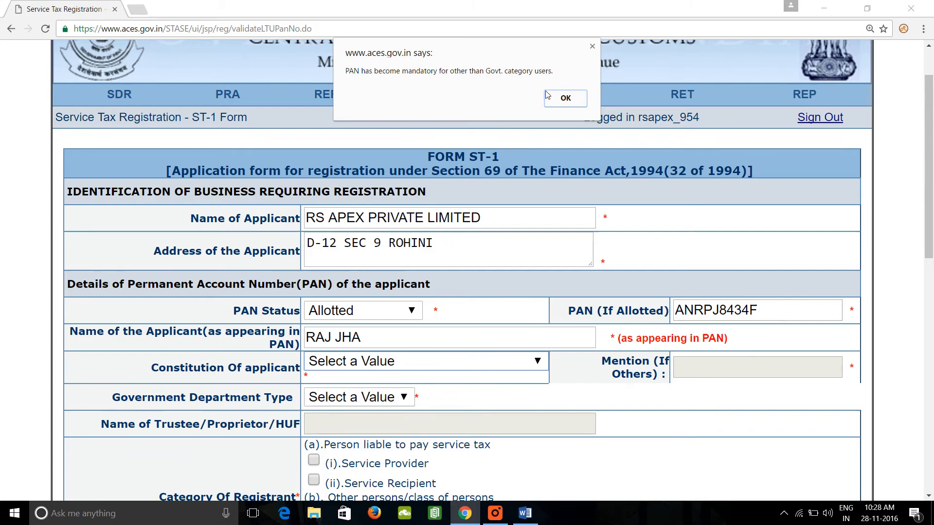
{"action": "left_click", "coordinate": [565, 98]}
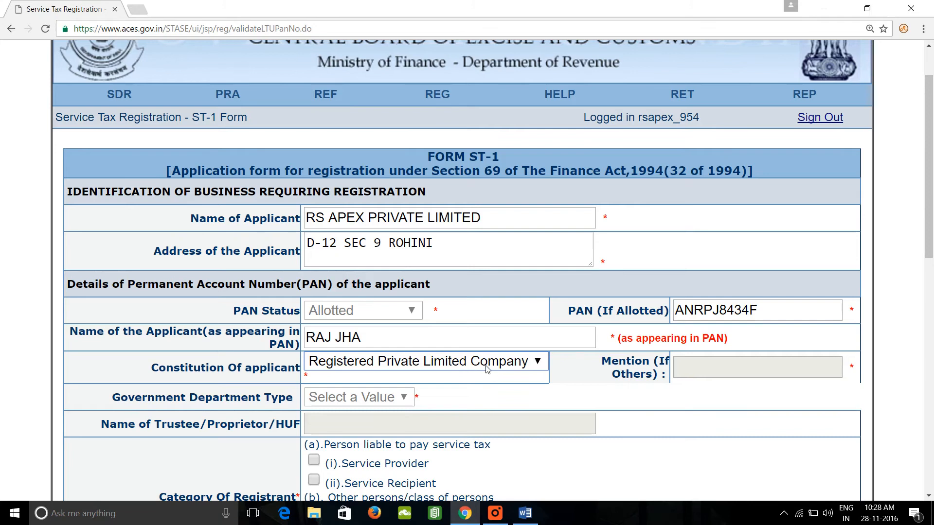
{"action": "left_click", "coordinate": [465, 365]}
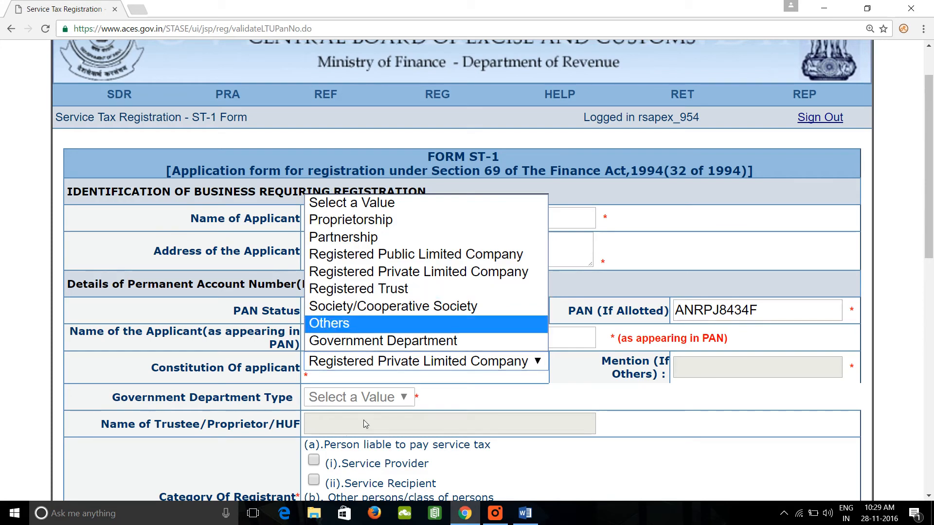
{"action": "left_click", "coordinate": [626, 409]}
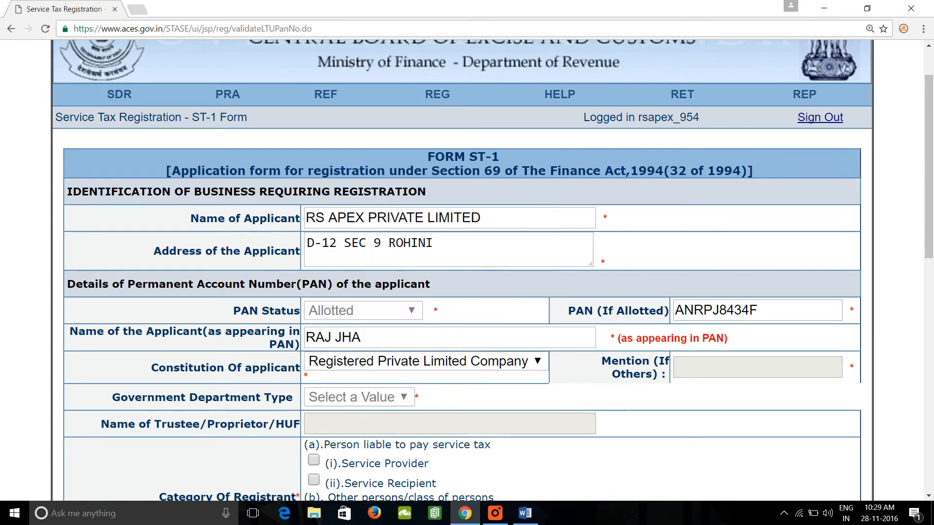
Mark the Category Of Registrant as Service Provider under person liable to pay service tax.
{"action": "scroll", "coordinate": [661, 413], "scroll_direction": "down", "scroll_amount": 2}
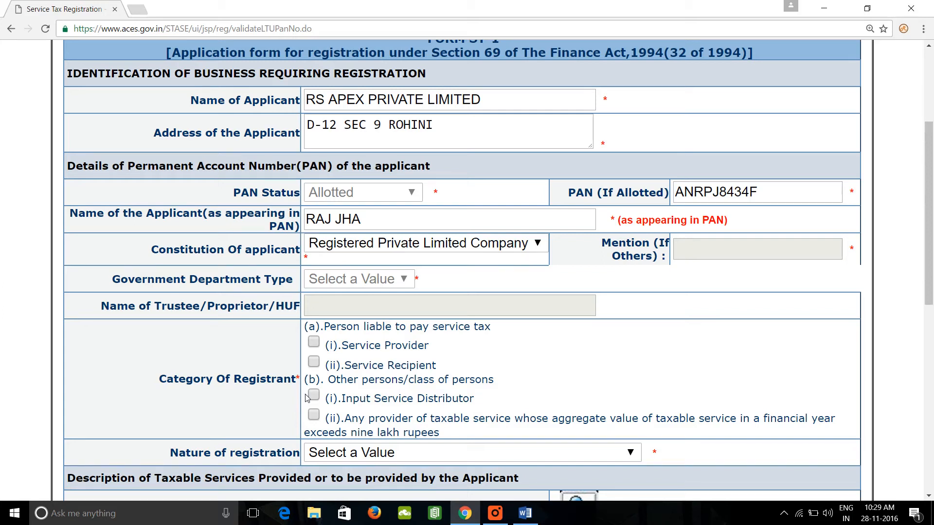
{"action": "left_click", "coordinate": [314, 343]}
{"action": "scroll", "coordinate": [314, 395], "scroll_direction": "down", "scroll_amount": 1}
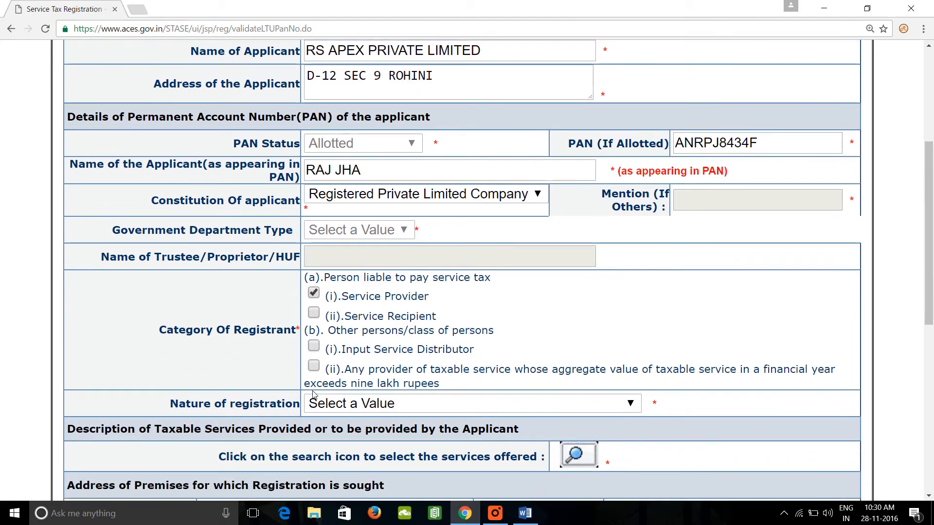
{"action": "scroll", "coordinate": [314, 395], "scroll_direction": "down", "scroll_amount": 1}
{"action": "scroll", "coordinate": [314, 395], "scroll_direction": "down", "scroll_amount": 2}
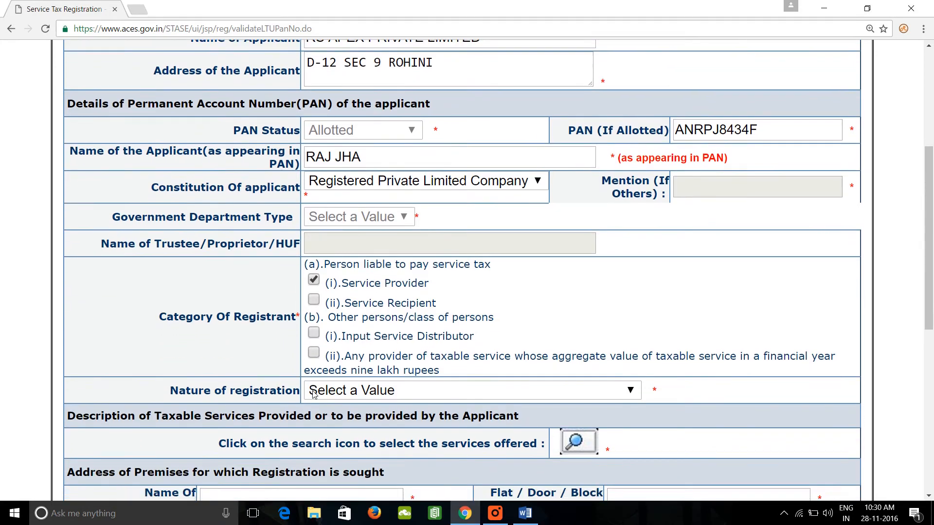
{"action": "scroll", "coordinate": [317, 395], "scroll_direction": "down", "scroll_amount": 1}
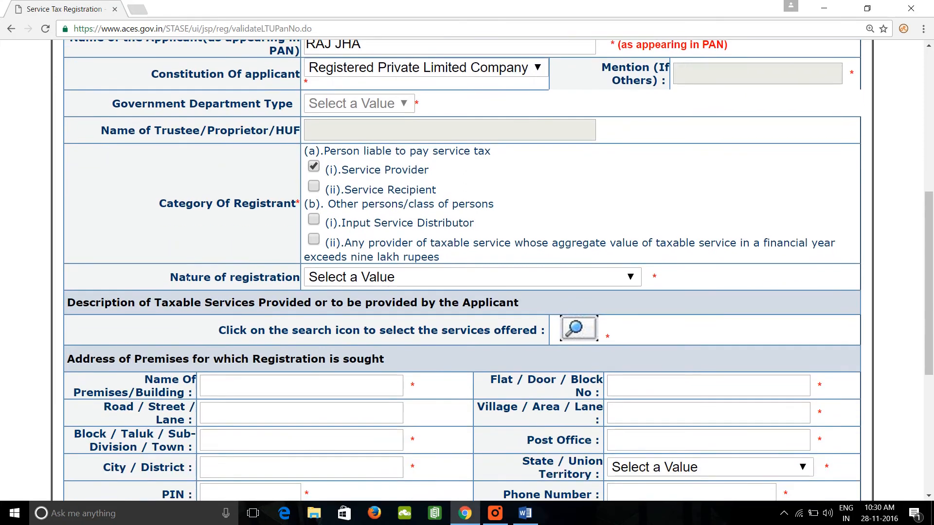
Try setting the Nature of registration to Centralized Registration for more than one premises.
{"action": "left_click", "coordinate": [560, 276]}
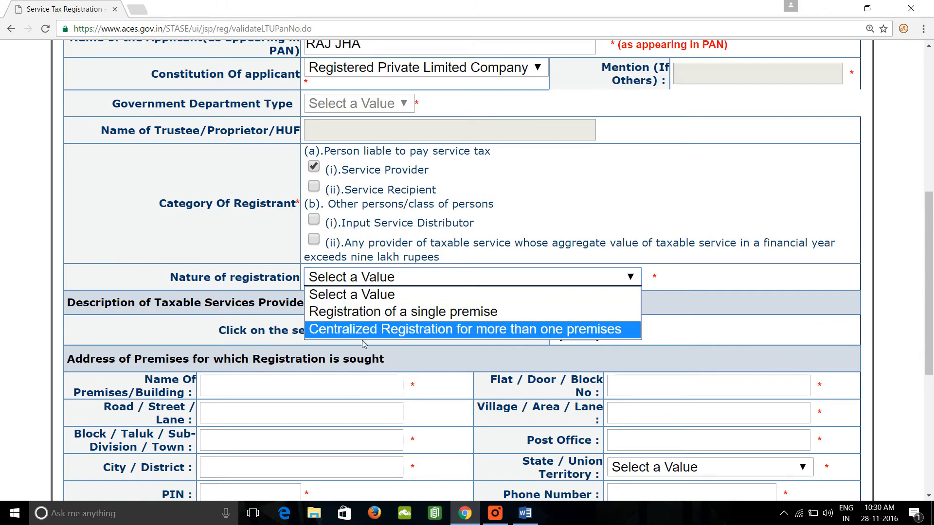
{"action": "left_click", "coordinate": [595, 332]}
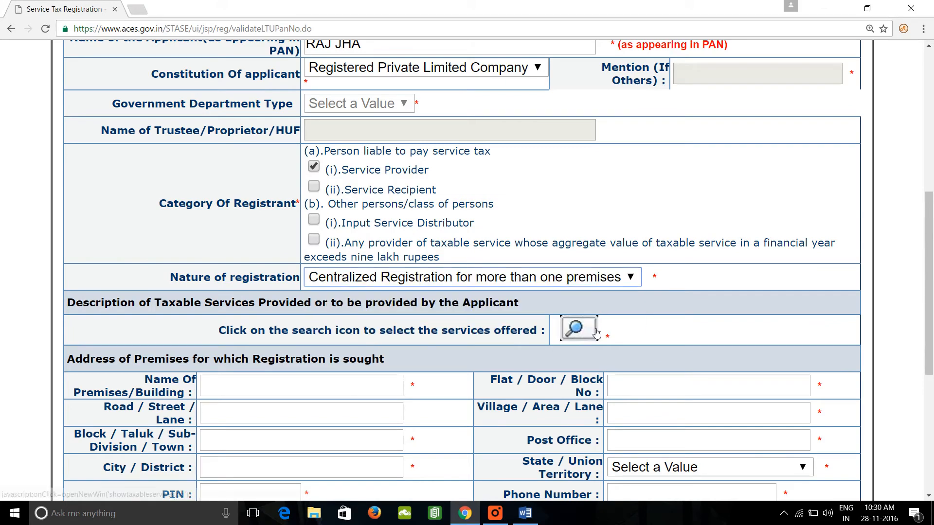
{"action": "left_click", "coordinate": [591, 279]}
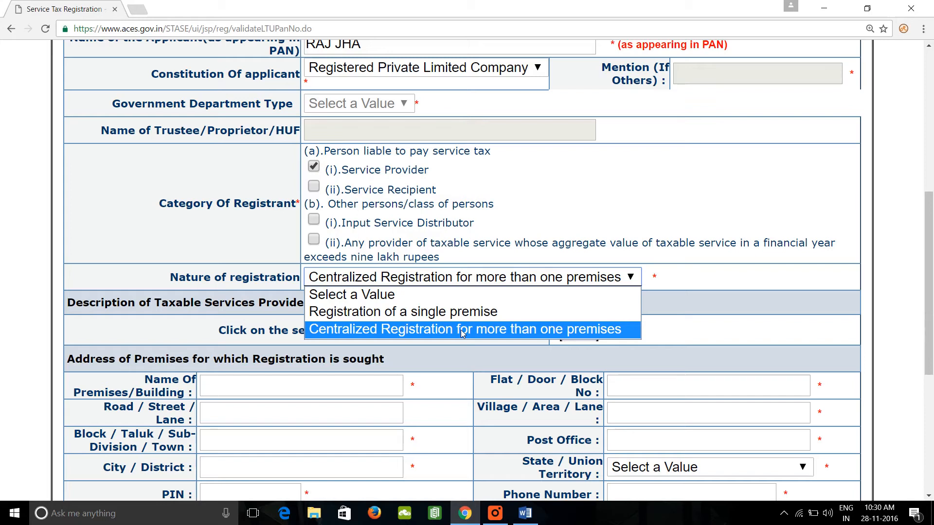
{"action": "left_click", "coordinate": [462, 332]}
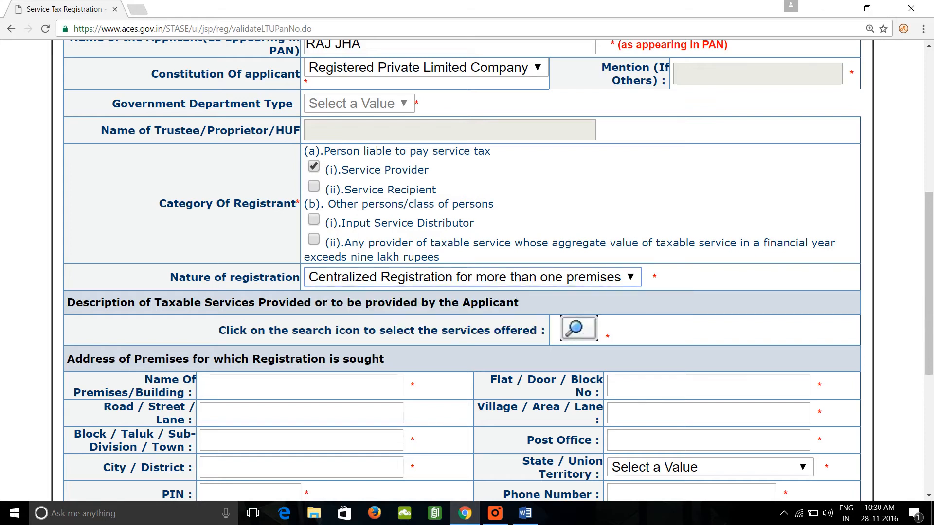
Set the Nature of registration to Registration of a single premise.
{"action": "left_click", "coordinate": [525, 284]}
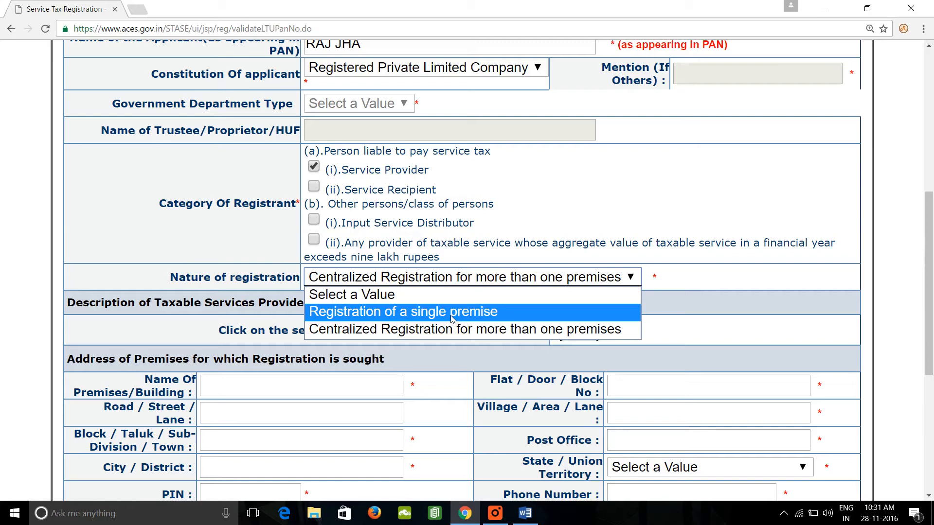
{"action": "left_click", "coordinate": [452, 312]}
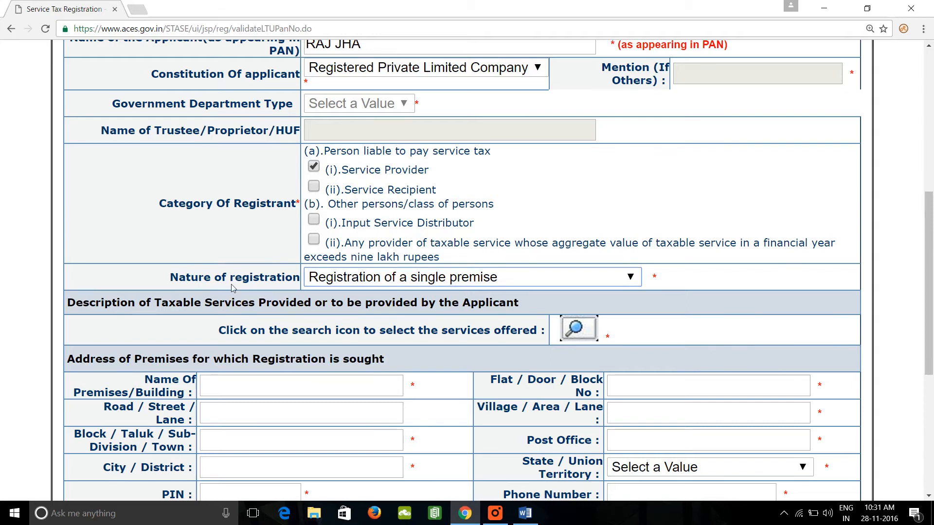
{"action": "scroll", "coordinate": [232, 287], "scroll_direction": "up", "scroll_amount": 5}
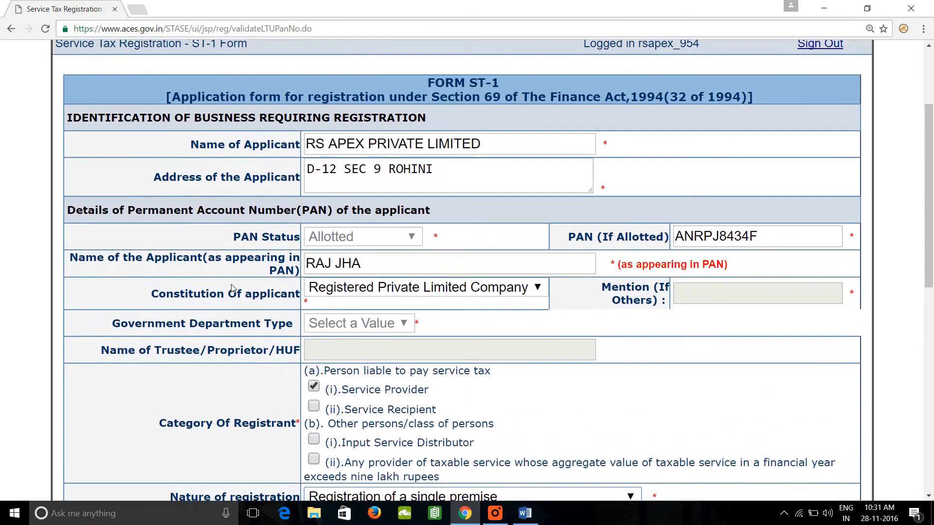
Open the search screen for the taxable services offered, maximize its window and look through the list of services.
{"action": "scroll", "coordinate": [232, 284], "scroll_direction": "down", "scroll_amount": 5}
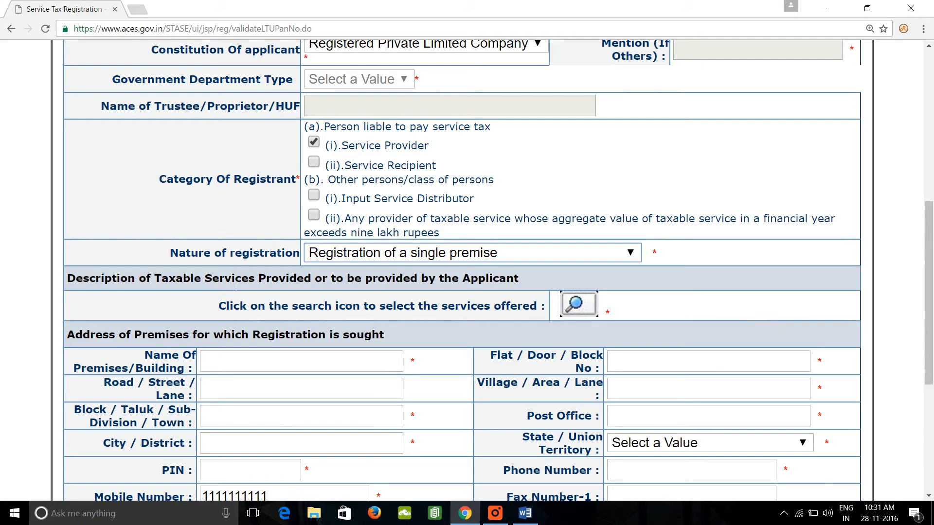
{"action": "left_click", "coordinate": [586, 308]}
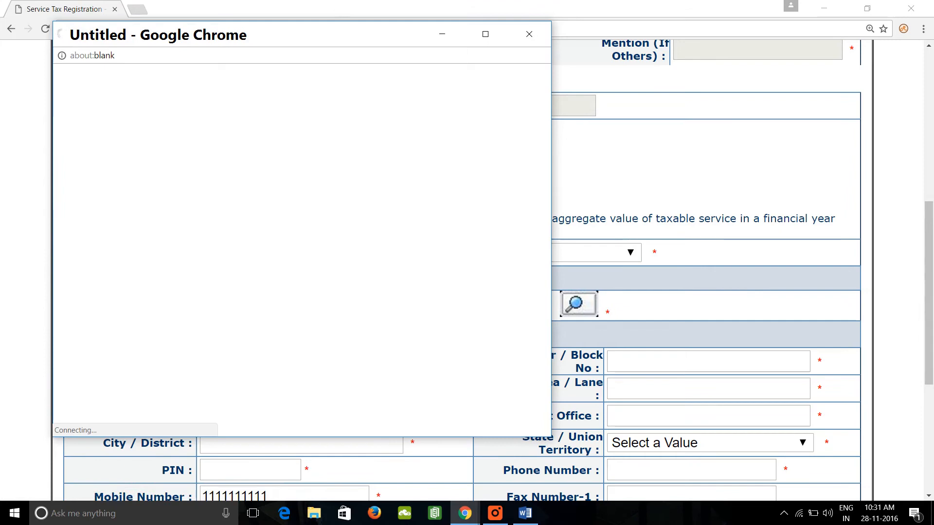
{"action": "double_click", "coordinate": [294, 43]}
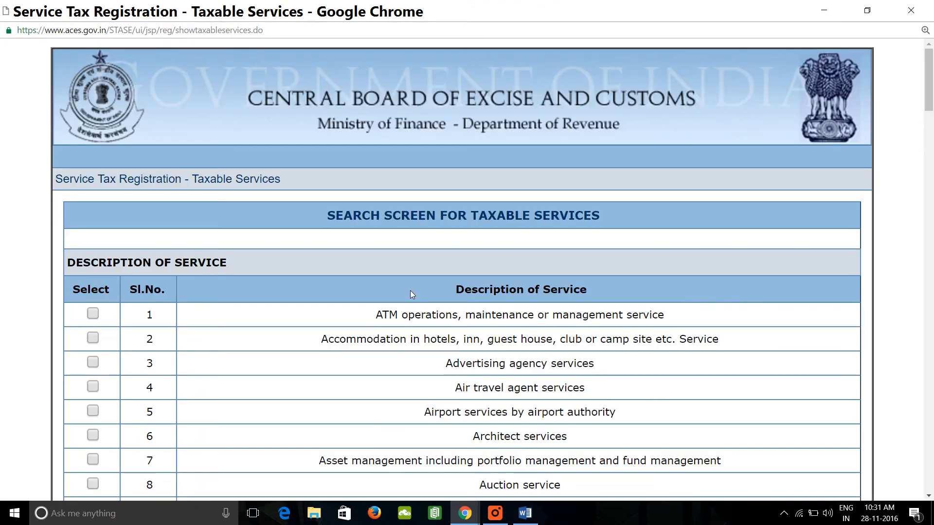
{"action": "scroll", "coordinate": [410, 291], "scroll_direction": "down", "scroll_amount": 20}
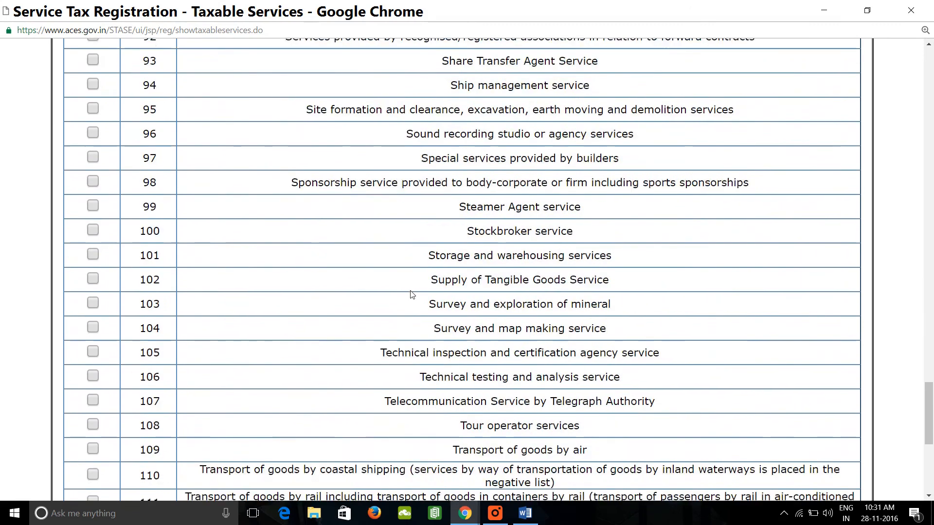
{"action": "scroll", "coordinate": [410, 294], "scroll_direction": "down", "scroll_amount": 8}
{"action": "scroll", "coordinate": [411, 294], "scroll_direction": "up", "scroll_amount": 11}
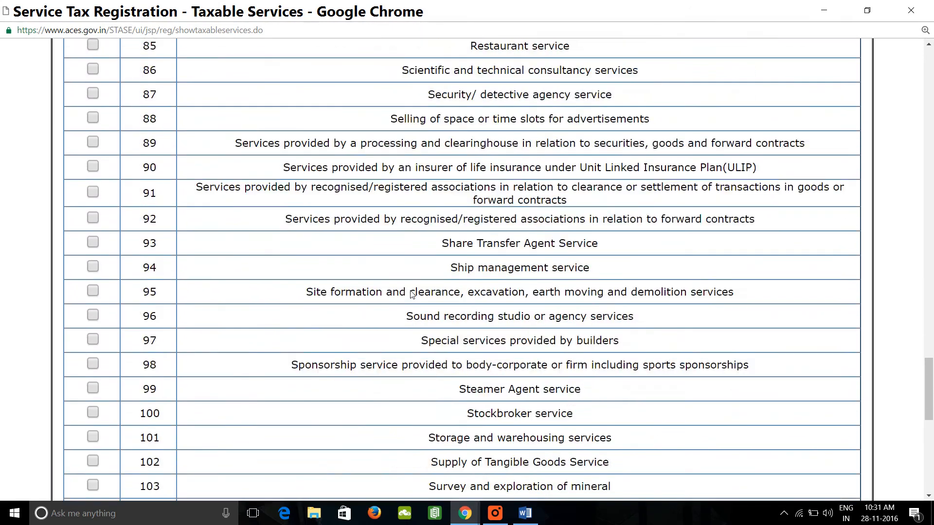
{"action": "scroll", "coordinate": [411, 294], "scroll_direction": "up", "scroll_amount": 20}
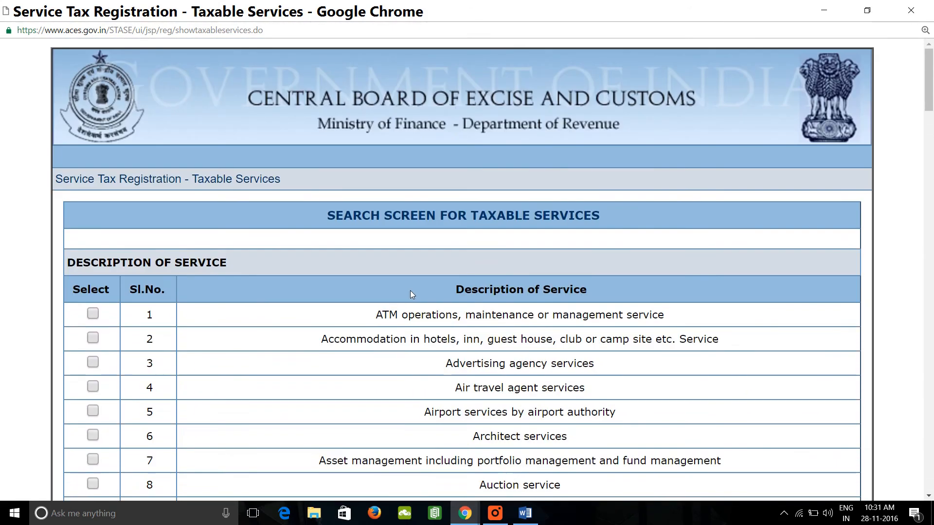
Select Chartered accountant services and Commercial training or coaching as the taxable services and submit the selection.
{"action": "scroll", "coordinate": [410, 295], "scroll_direction": "down", "scroll_amount": 10}
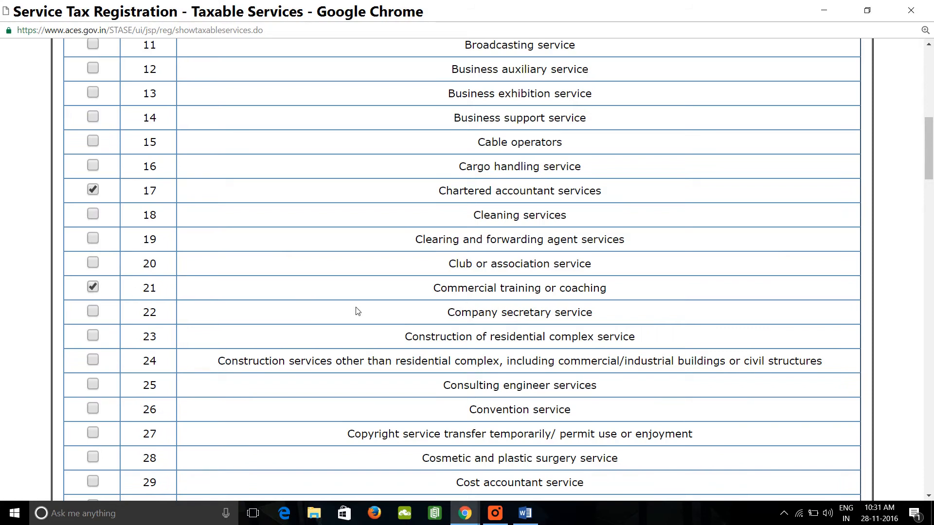
{"action": "scroll", "coordinate": [472, 313], "scroll_direction": "down", "scroll_amount": 20}
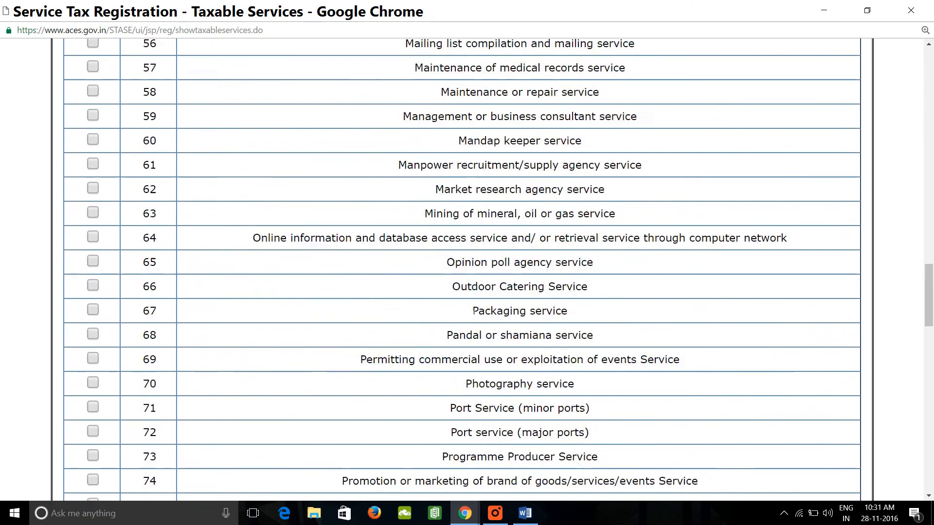
{"action": "scroll", "coordinate": [512, 297], "scroll_direction": "down", "scroll_amount": 4}
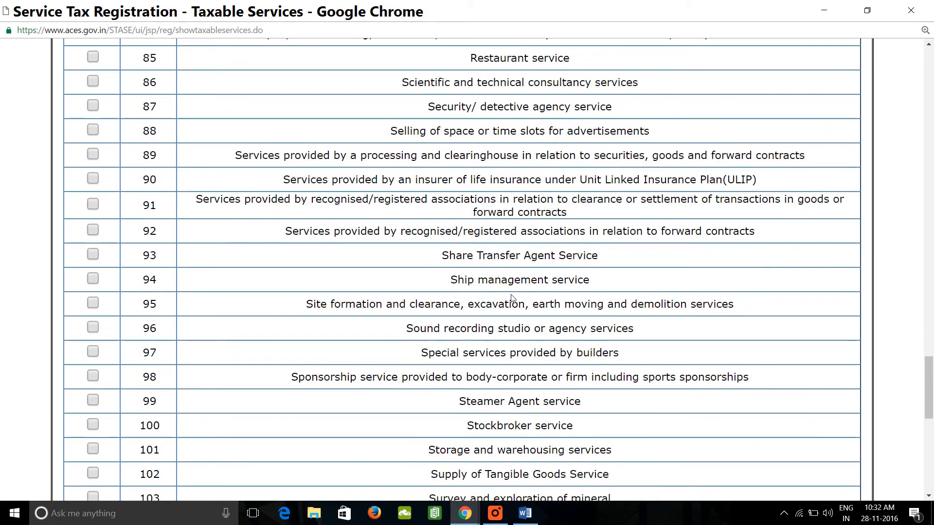
{"action": "scroll", "coordinate": [512, 298], "scroll_direction": "down", "scroll_amount": 8}
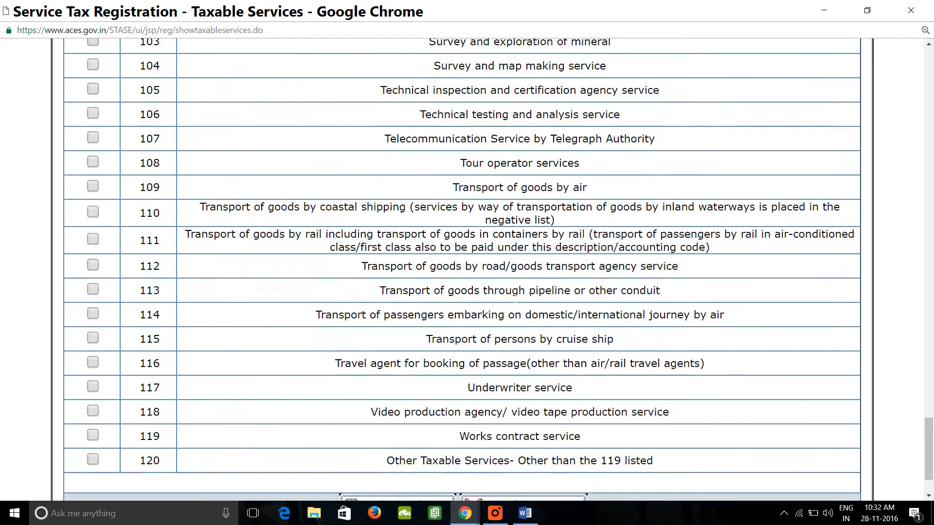
{"action": "scroll", "coordinate": [515, 300], "scroll_direction": "down", "scroll_amount": 2}
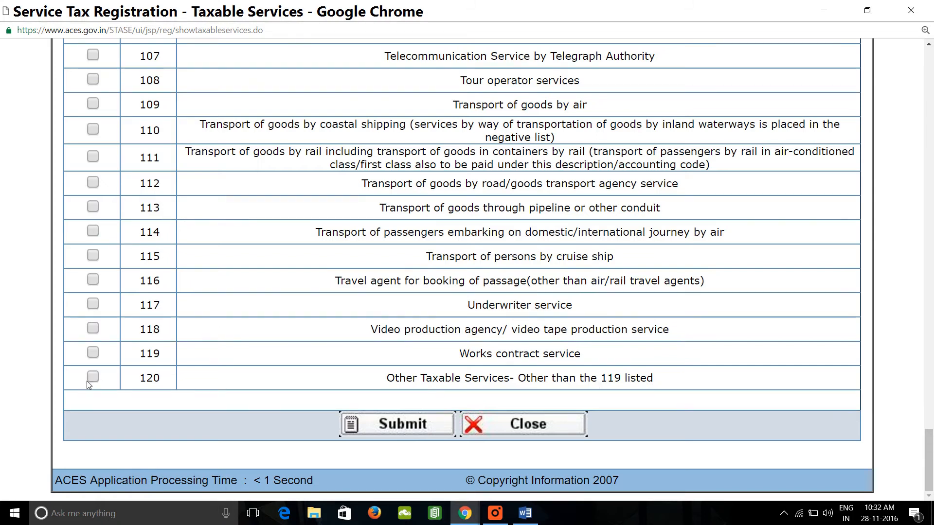
{"action": "left_click", "coordinate": [415, 430]}
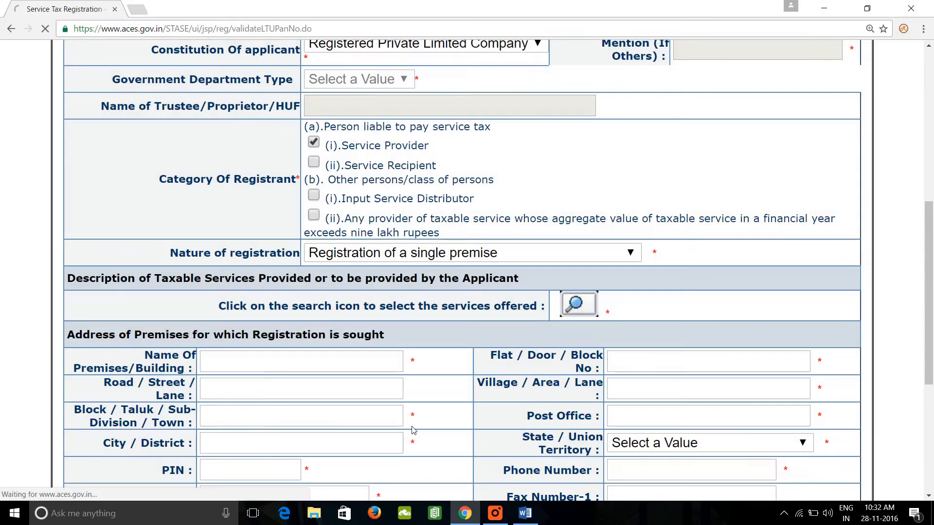
Fill in the premises name, flat or door number, road and village or area in the Address of Premises section.
{"action": "scroll", "coordinate": [413, 431], "scroll_direction": "down", "scroll_amount": 8}
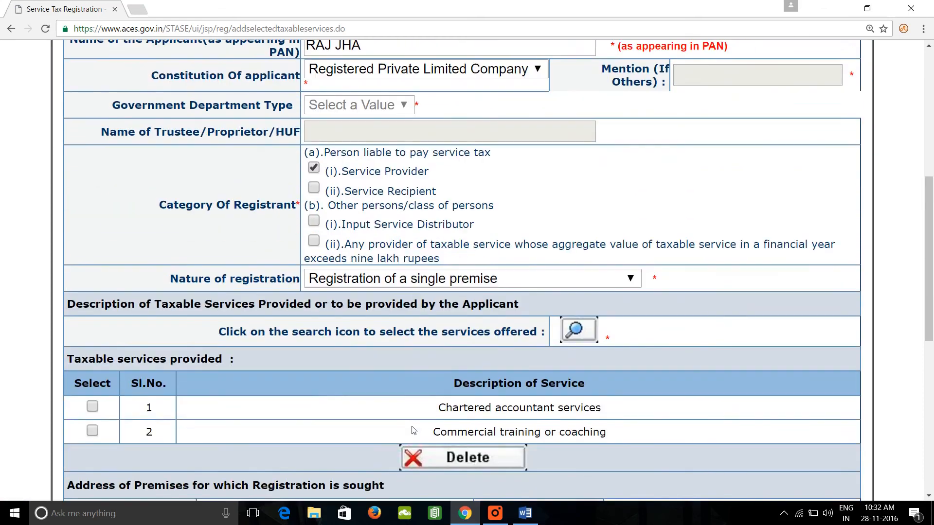
{"action": "scroll", "coordinate": [412, 428], "scroll_direction": "down", "scroll_amount": 3}
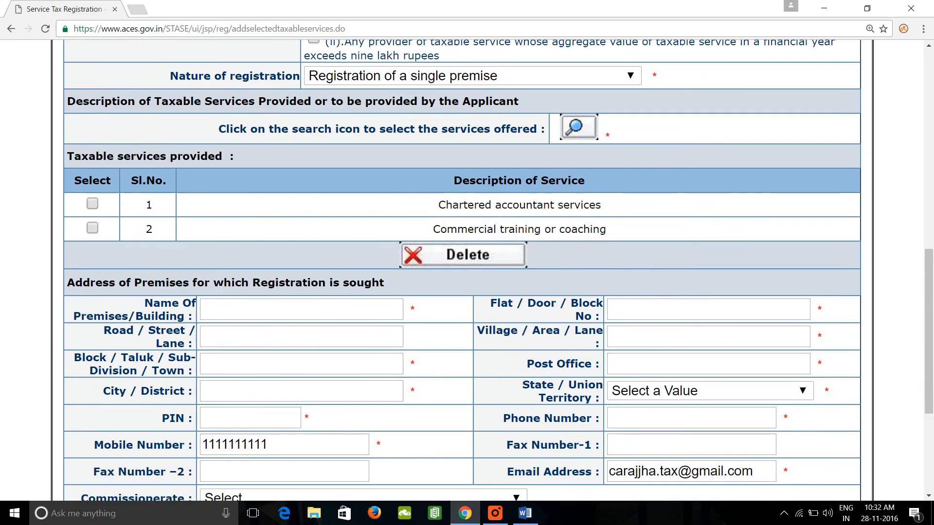
{"action": "left_click", "coordinate": [274, 309]}
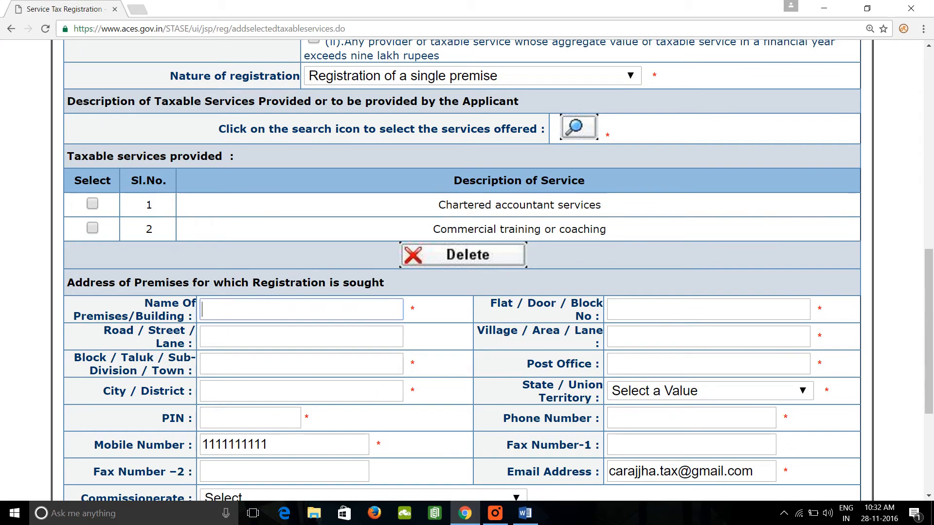
{"action": "key", "text": "Tab"}
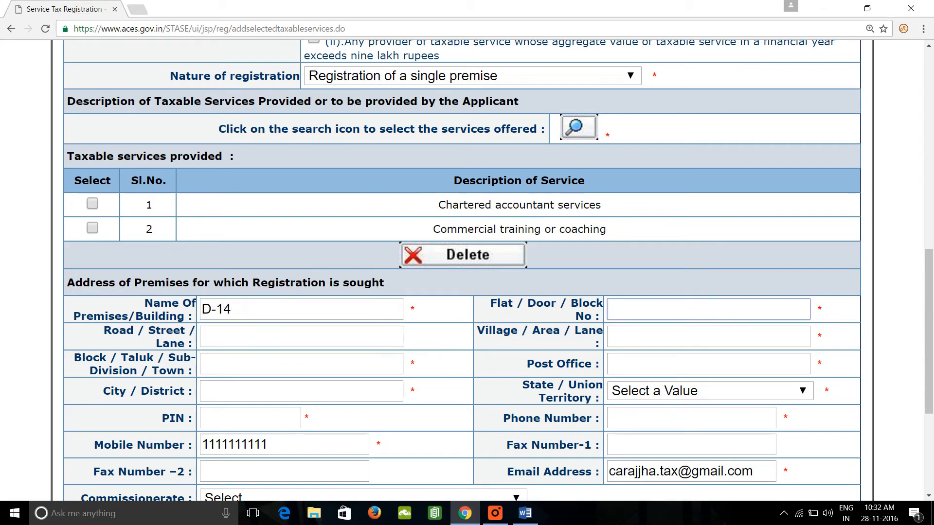
{"action": "key", "text": "Tab"}
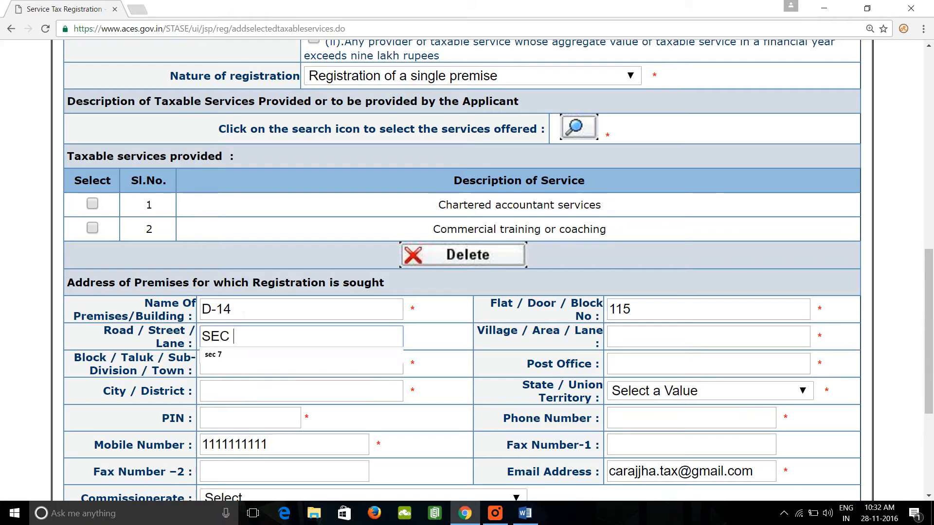
{"action": "key", "text": "Tab"}
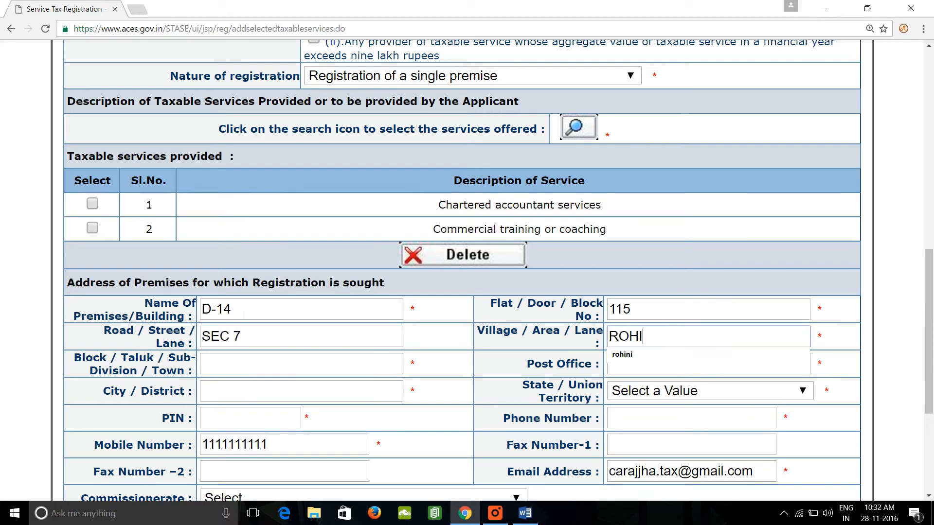
Fill in the block or town, post office and city or district of the premises address.
{"action": "key", "text": "Tab"}
{"action": "type", "text": "ROJ"}
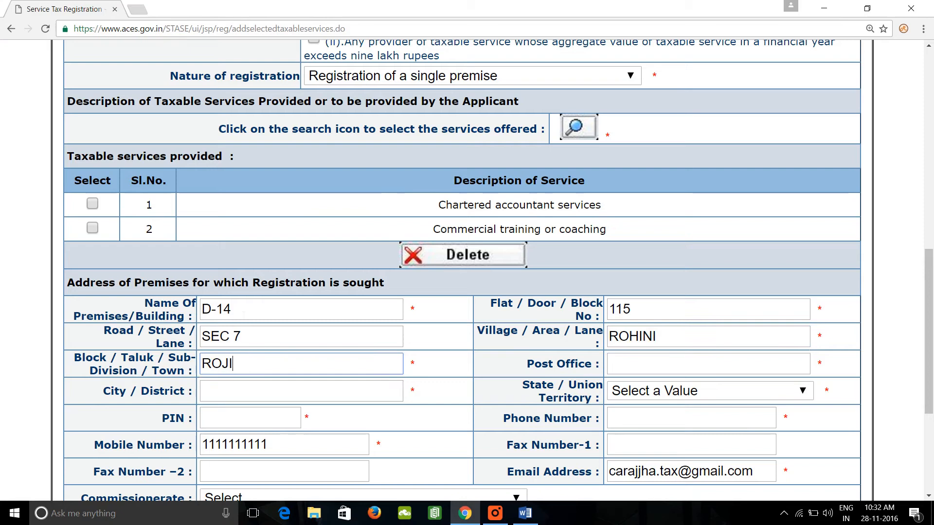
{"action": "key", "text": "BackSpace"}
{"action": "type", "text": "HINI"}
{"action": "key", "text": "Tab"}
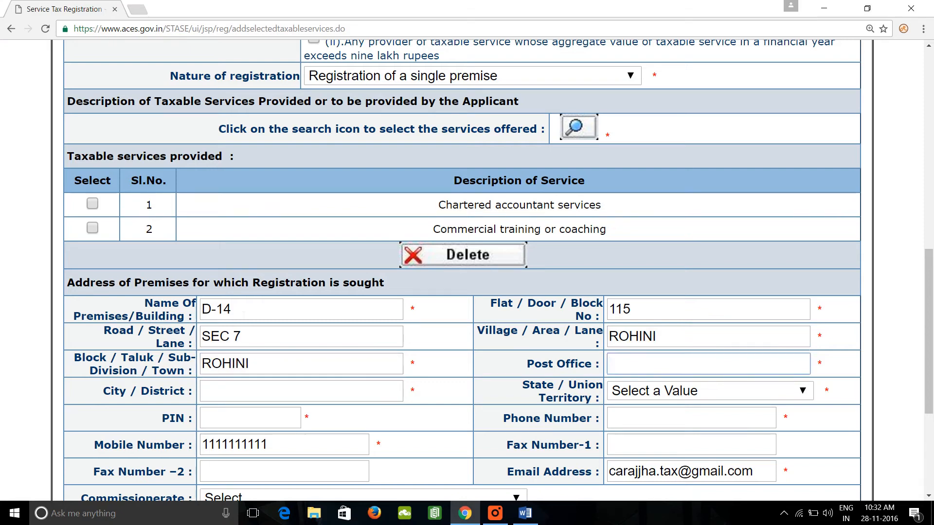
{"action": "type", "text": "ROHINI"}
{"action": "key", "text": "Tab"}
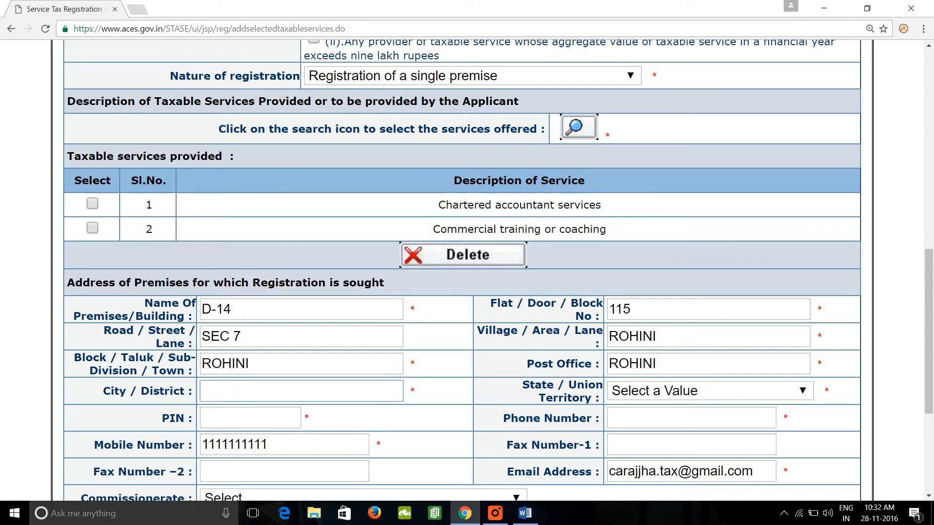
{"action": "type", "text": "NEW DELHI"}
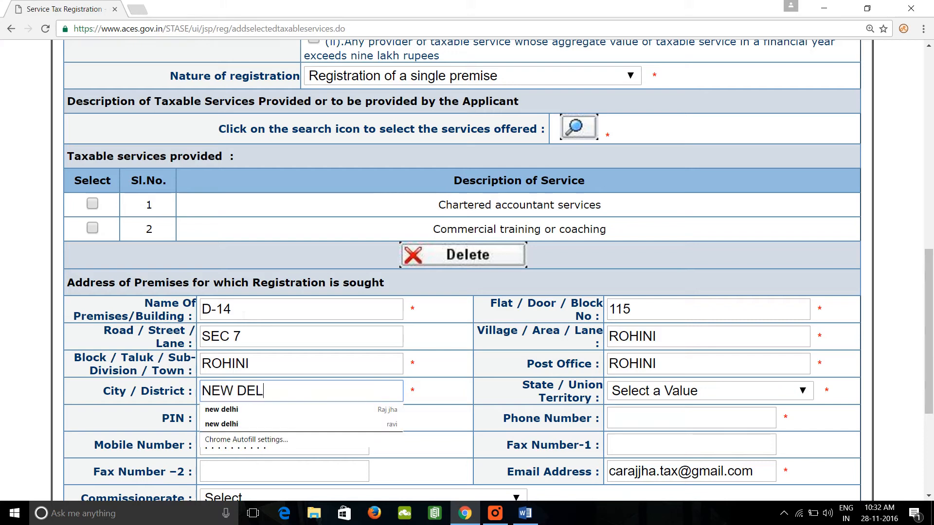
Set the premises' State / Union Territory to DELHI and enter the postal PIN code.
{"action": "key", "text": "Tab"}
{"action": "key", "text": "d"}
{"action": "key", "text": "d"}
{"action": "key", "text": "d"}
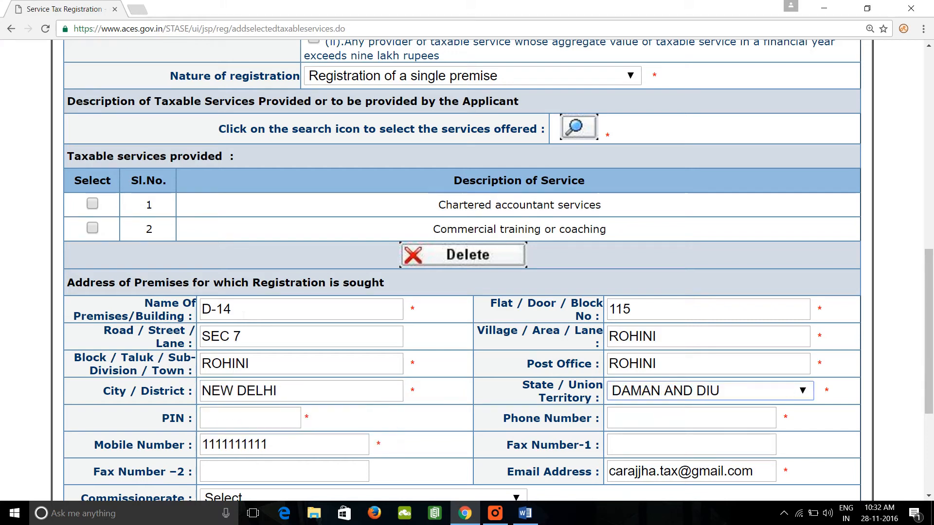
{"action": "key", "text": "Tab"}
{"action": "type", "text": "110085"}
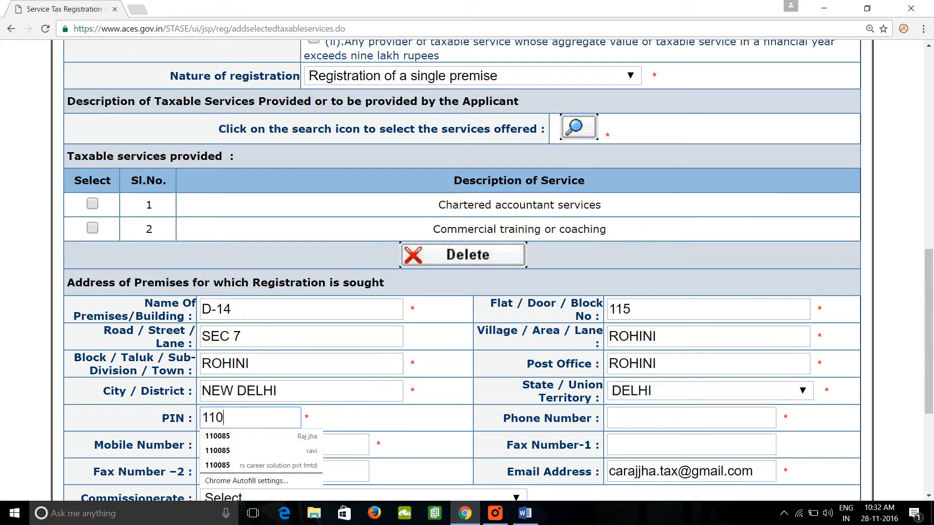
Enter the premises' phone number and go through the mobile, fax and email fields, leaving both fax numbers blank.
{"action": "key", "text": "Tab"}
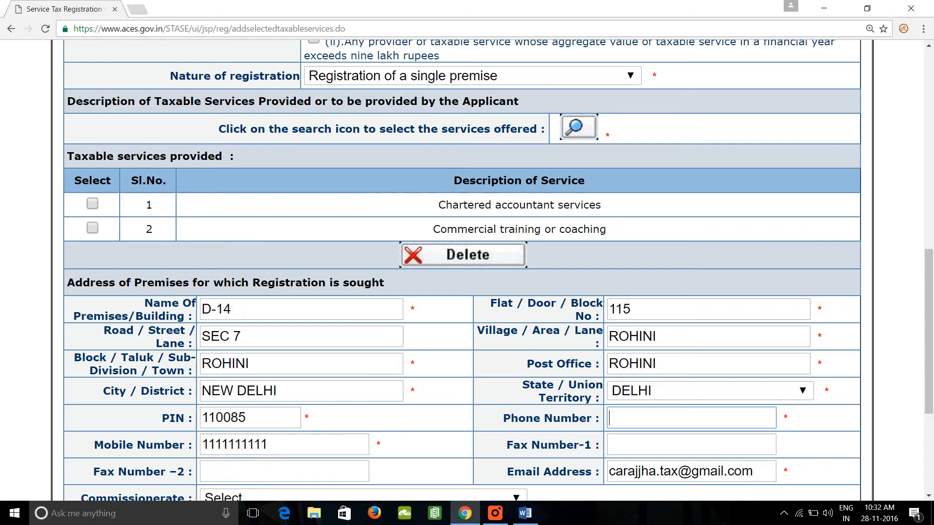
{"action": "type", "text": "1111111111"}
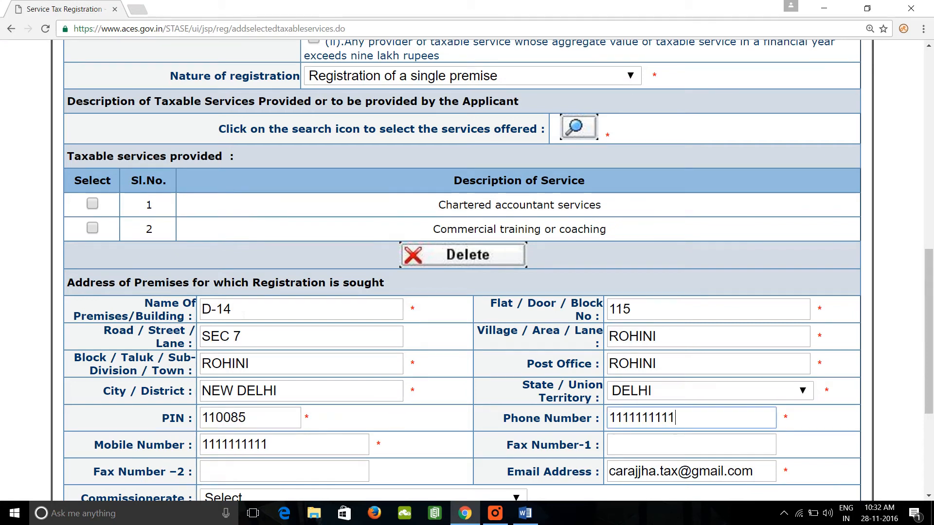
{"action": "key", "text": "Tab"}
{"action": "key", "text": "Tab"}
{"action": "key", "text": "shift+Tab"}
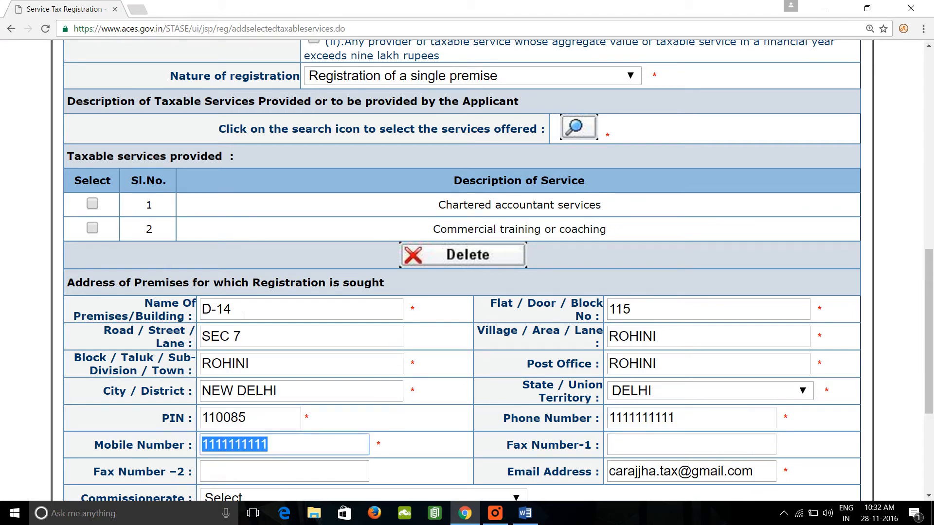
{"action": "key", "text": "Tab"}
{"action": "key", "text": "Tab"}
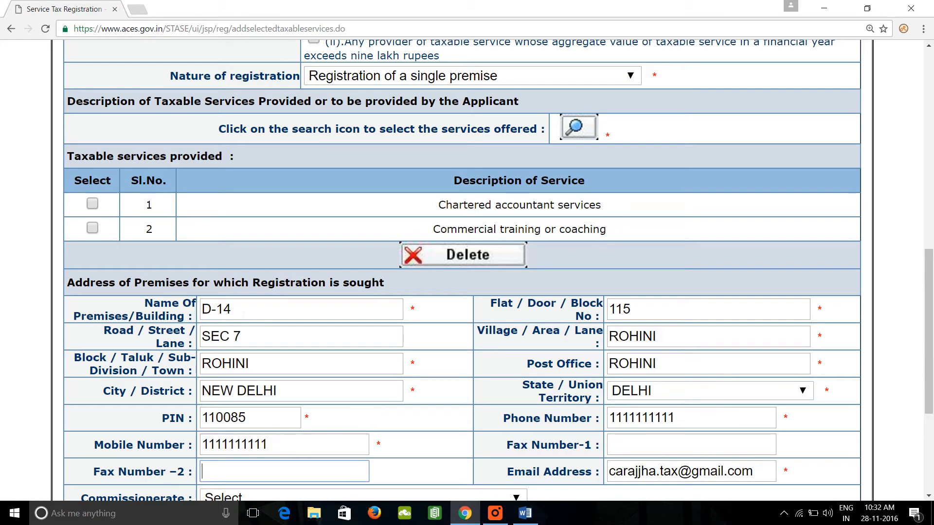
{"action": "key", "text": "Tab"}
Look through the available commissionerates for the Delhi service tax entries without choosing one.
{"action": "scroll", "coordinate": [240, 315], "scroll_direction": "down", "scroll_amount": 5}
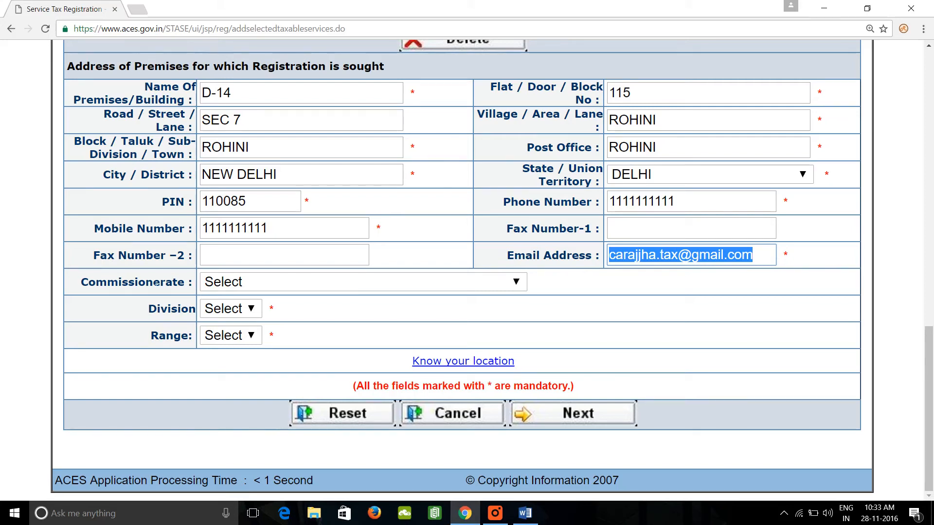
{"action": "left_click", "coordinate": [398, 287]}
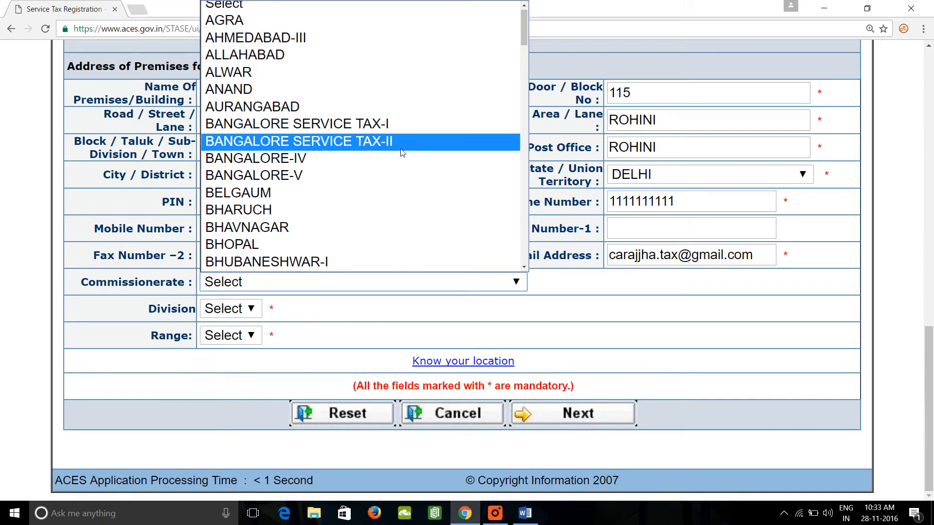
{"action": "scroll", "coordinate": [400, 144], "scroll_direction": "down", "scroll_amount": 1}
{"action": "scroll", "coordinate": [401, 147], "scroll_direction": "down", "scroll_amount": 4}
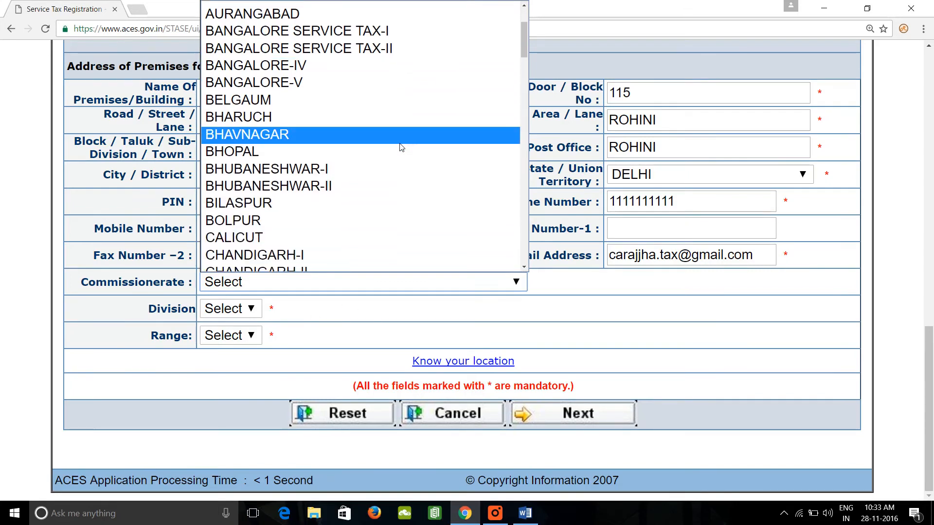
{"action": "scroll", "coordinate": [400, 146], "scroll_direction": "down", "scroll_amount": 1}
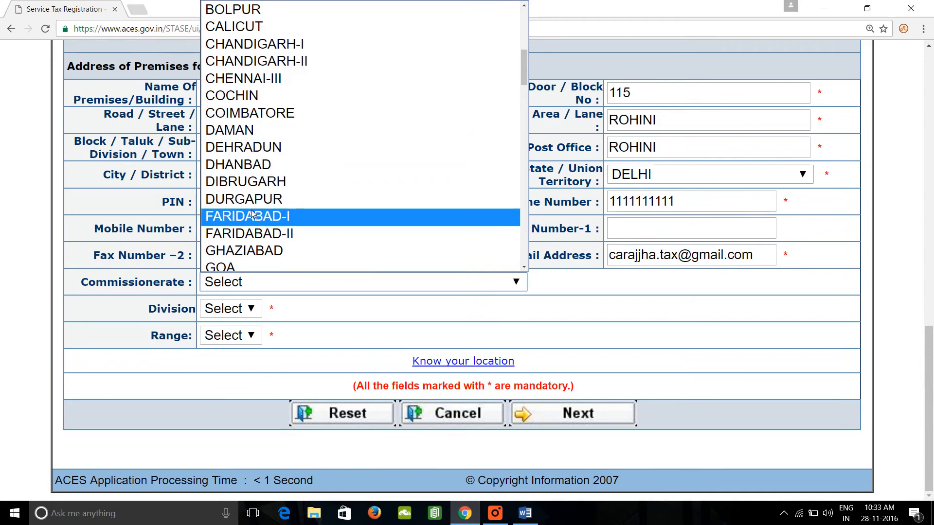
{"action": "scroll", "coordinate": [253, 214], "scroll_direction": "down", "scroll_amount": 8}
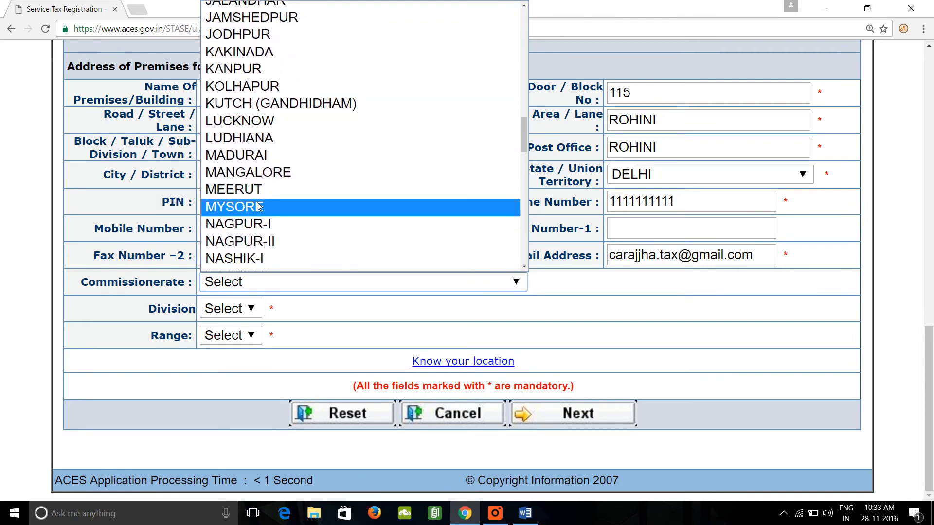
{"action": "scroll", "coordinate": [273, 139], "scroll_direction": "down", "scroll_amount": 3}
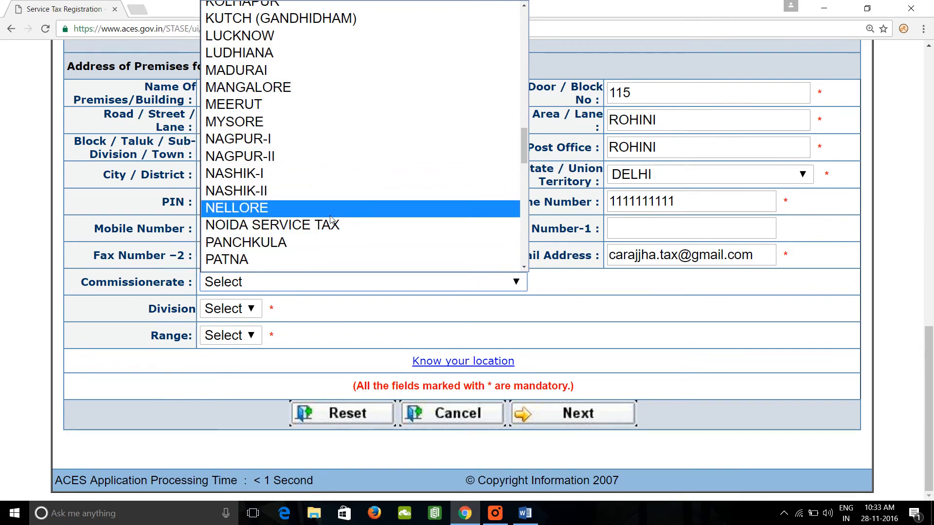
{"action": "scroll", "coordinate": [331, 219], "scroll_direction": "down", "scroll_amount": 7}
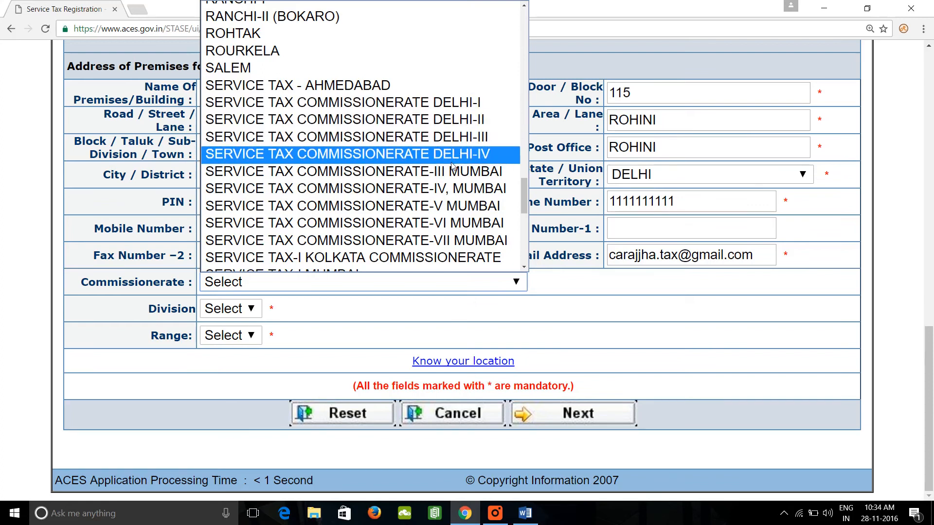
{"action": "left_click", "coordinate": [576, 336]}
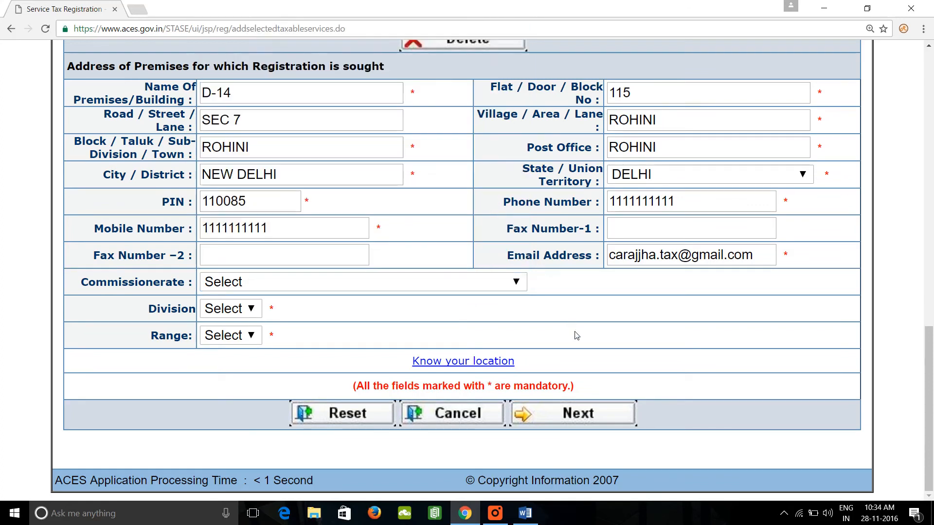
Open the Know your location lookup for DELHI and review the jurisdictions of its service tax commissionerates.
{"action": "left_click", "coordinate": [452, 366]}
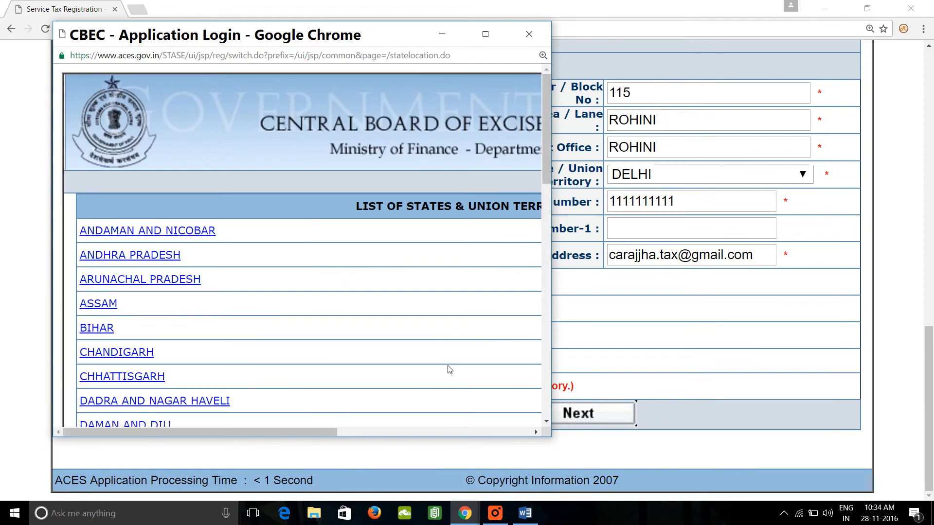
{"action": "double_click", "coordinate": [324, 35]}
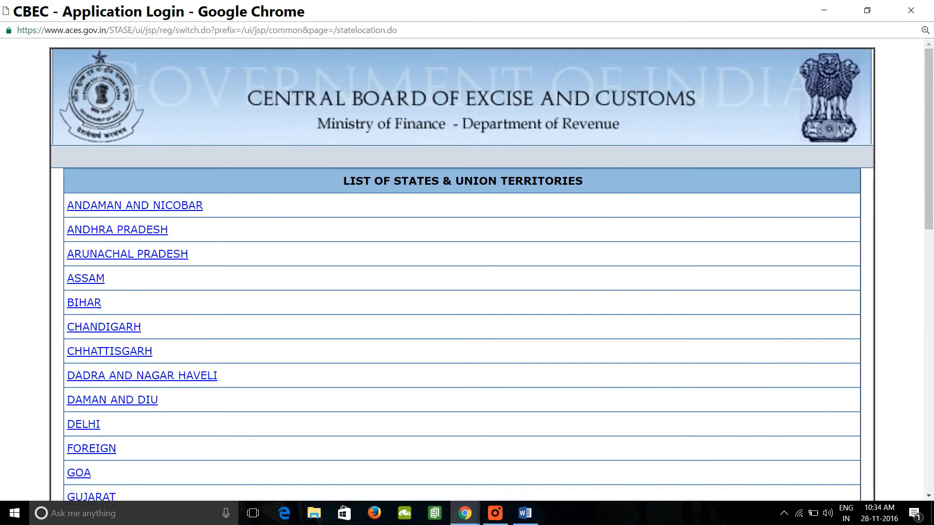
{"action": "left_click", "coordinate": [96, 425]}
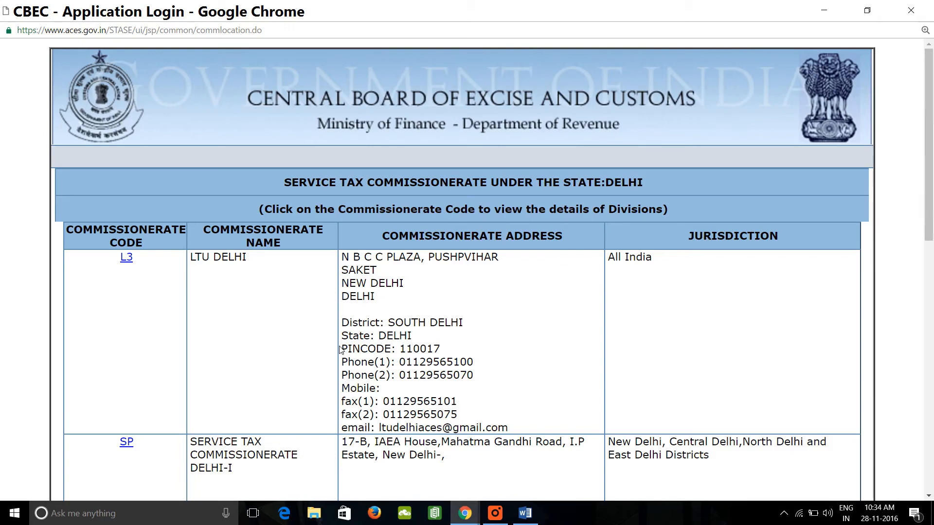
{"action": "scroll", "coordinate": [340, 351], "scroll_direction": "down", "scroll_amount": 4}
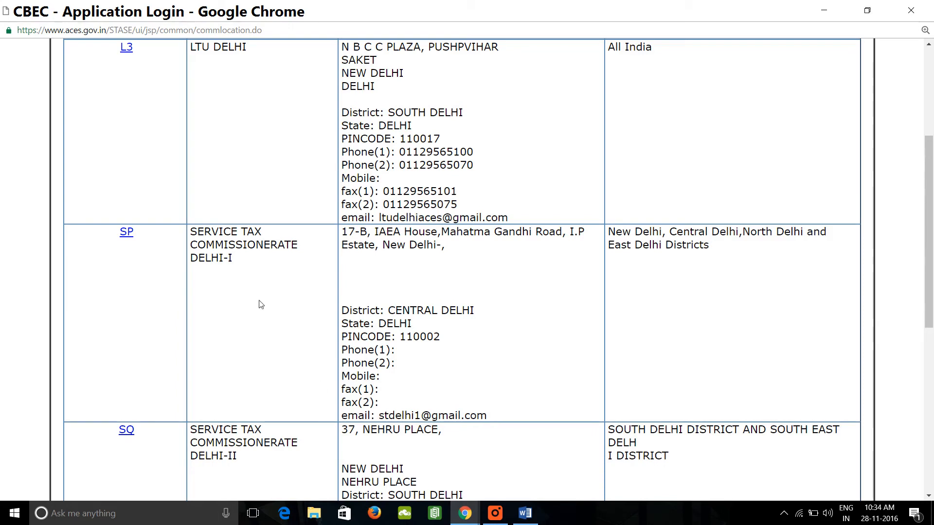
{"action": "left_click_drag", "start_coordinate": [211, 258], "coordinate": [243, 263]}
{"action": "scroll", "coordinate": [268, 372], "scroll_direction": "down", "scroll_amount": 3}
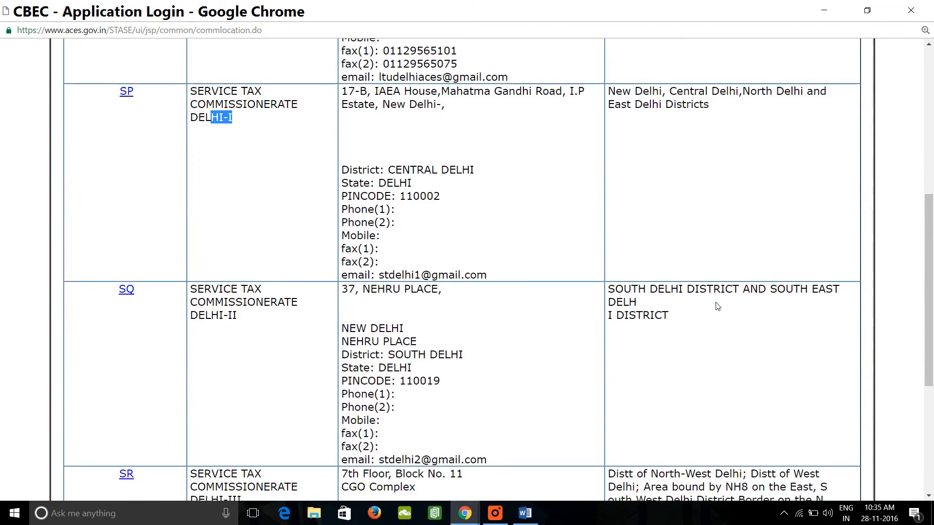
{"action": "scroll", "coordinate": [718, 307], "scroll_direction": "down", "scroll_amount": 1}
{"action": "scroll", "coordinate": [718, 308], "scroll_direction": "down", "scroll_amount": 2}
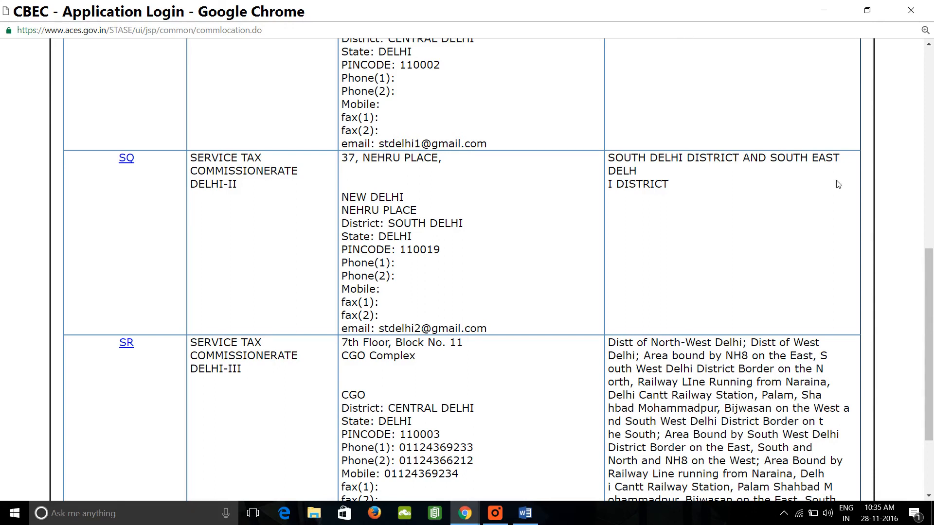
{"action": "scroll", "coordinate": [656, 210], "scroll_direction": "down", "scroll_amount": 1}
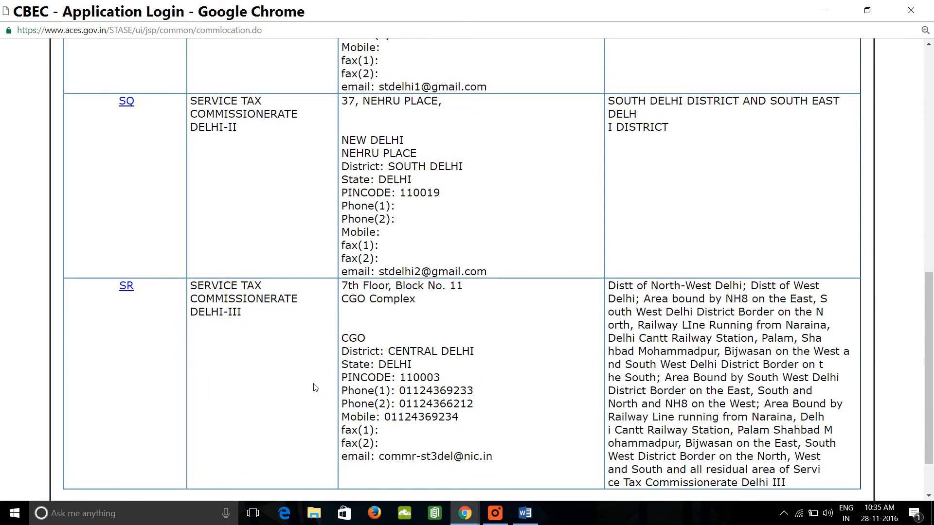
Return to the registration form and set the Commissionerate to SERVICE TAX COMMISSIONERATE DELHI-III.
{"action": "key", "text": "alt+Tab"}
{"action": "left_click", "coordinate": [363, 281]}
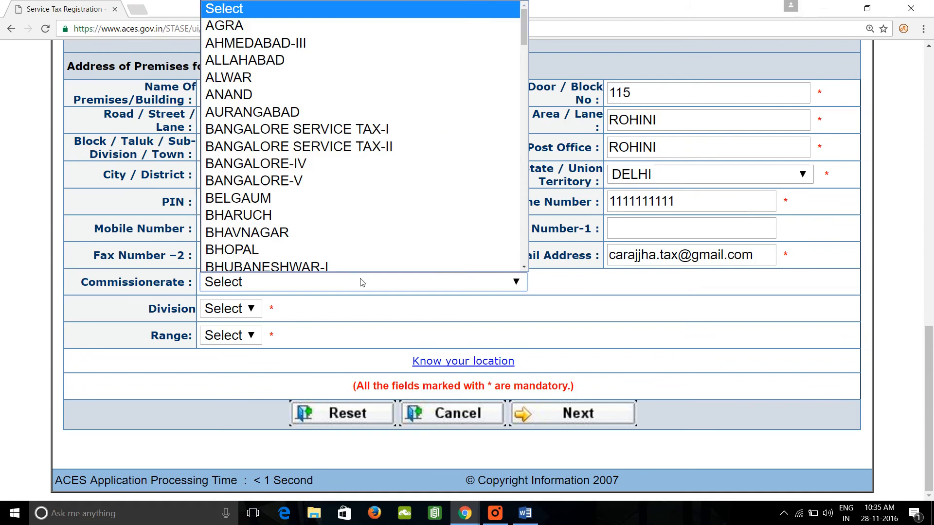
{"action": "scroll", "coordinate": [364, 234], "scroll_direction": "down", "scroll_amount": 20}
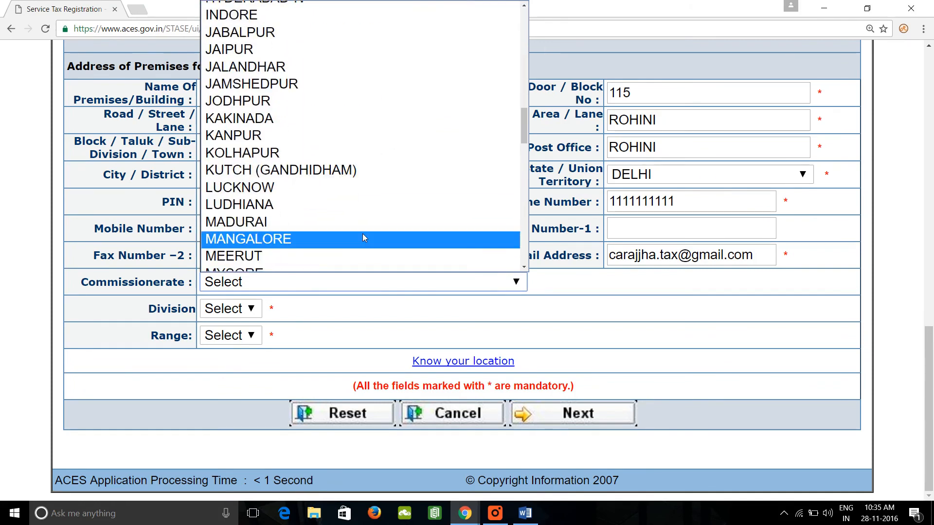
{"action": "scroll", "coordinate": [364, 237], "scroll_direction": "down", "scroll_amount": 4}
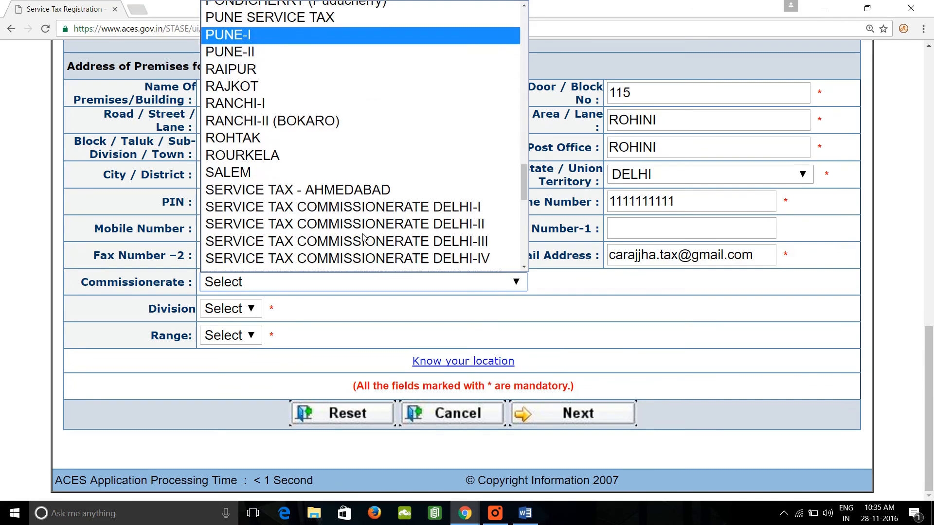
{"action": "left_click", "coordinate": [400, 242]}
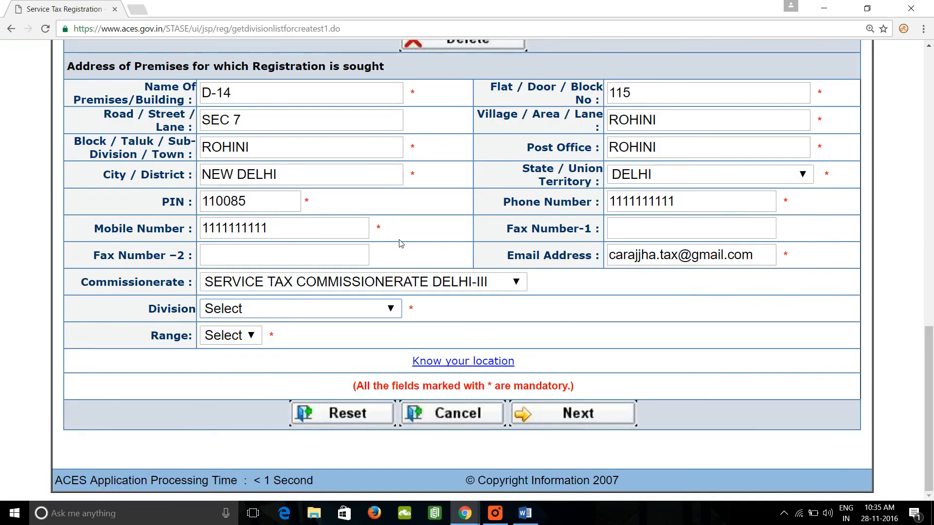
Check the form's Division choices and open the division details of Service Tax Commissionerate Delhi-III (code SR) in the location lookup window.
{"action": "left_click", "coordinate": [335, 310]}
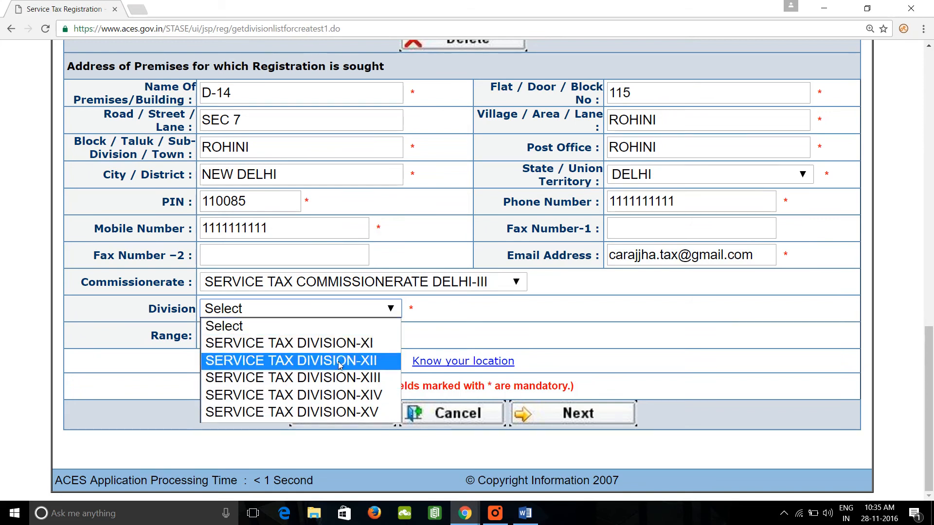
{"action": "key", "text": "alt+Tab"}
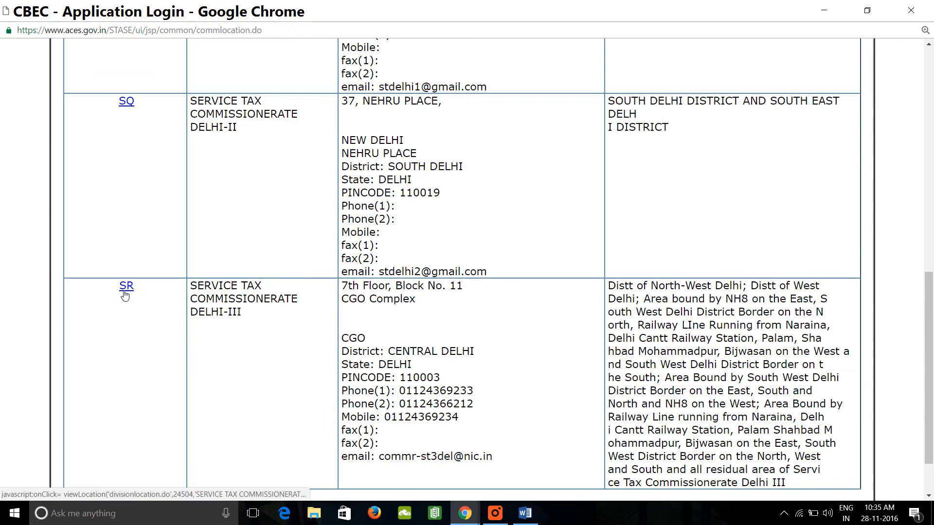
{"action": "scroll", "coordinate": [171, 286], "scroll_direction": "up", "scroll_amount": 7}
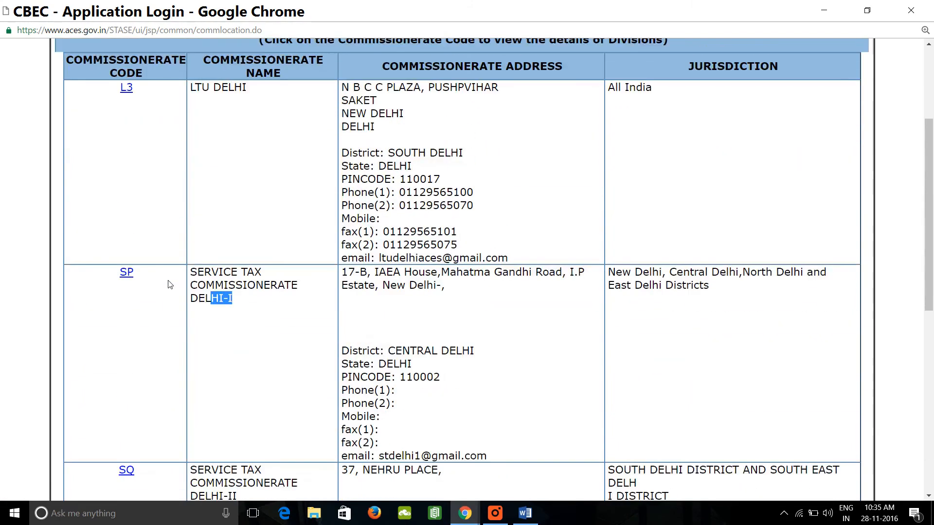
{"action": "scroll", "coordinate": [170, 285], "scroll_direction": "up", "scroll_amount": 3}
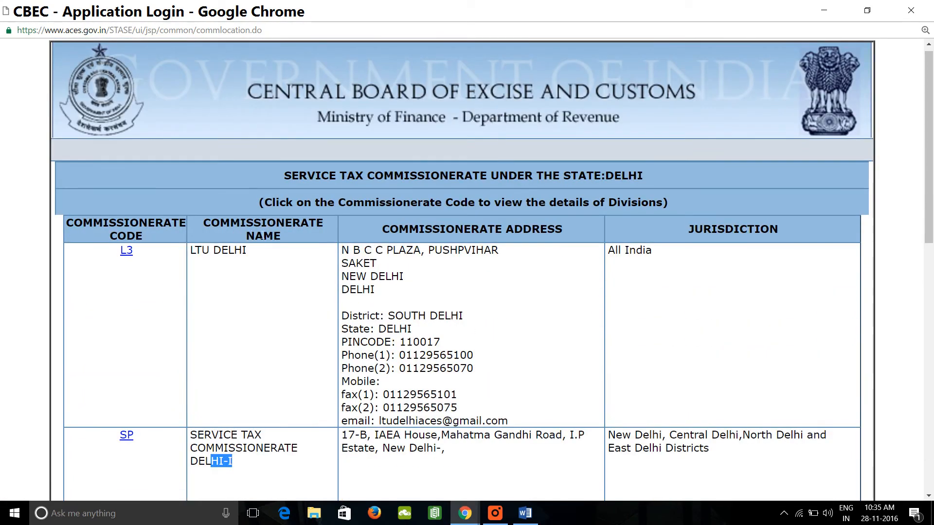
{"action": "scroll", "coordinate": [274, 232], "scroll_direction": "down", "scroll_amount": 13}
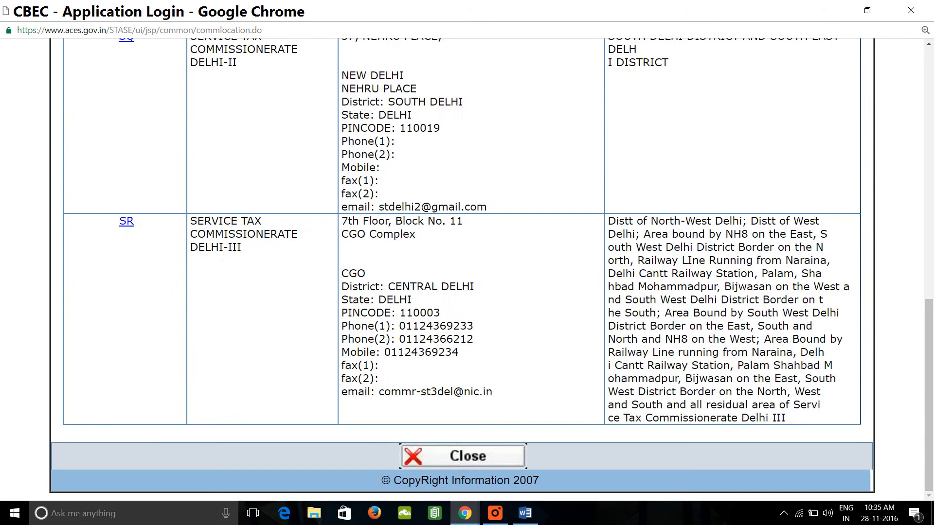
{"action": "left_click", "coordinate": [127, 221]}
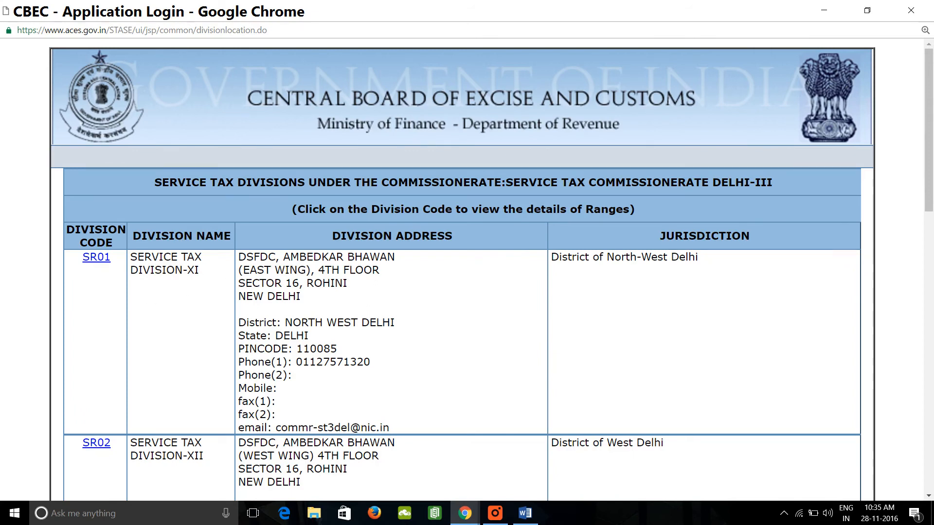
Examine the addresses and jurisdictions of the service tax divisions under Commissionerate Delhi-III.
{"action": "scroll", "coordinate": [673, 256], "scroll_direction": "down", "scroll_amount": 2}
{"action": "scroll", "coordinate": [563, 412], "scroll_direction": "down", "scroll_amount": 4}
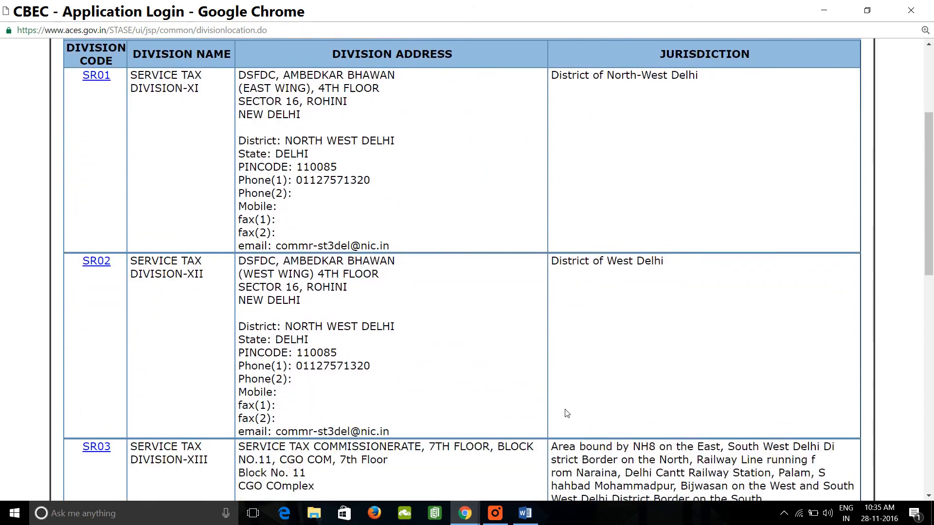
{"action": "scroll", "coordinate": [707, 298], "scroll_direction": "down", "scroll_amount": 6}
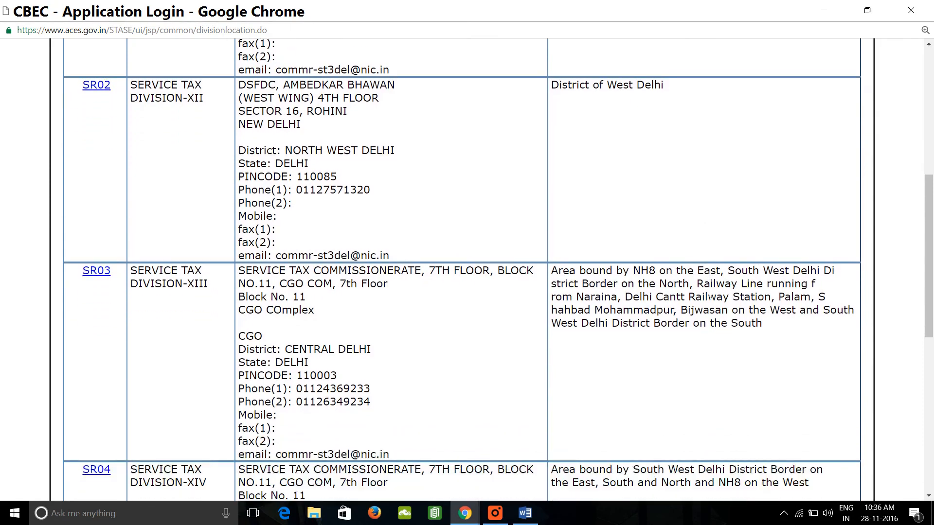
{"action": "scroll", "coordinate": [673, 386], "scroll_direction": "down", "scroll_amount": 2}
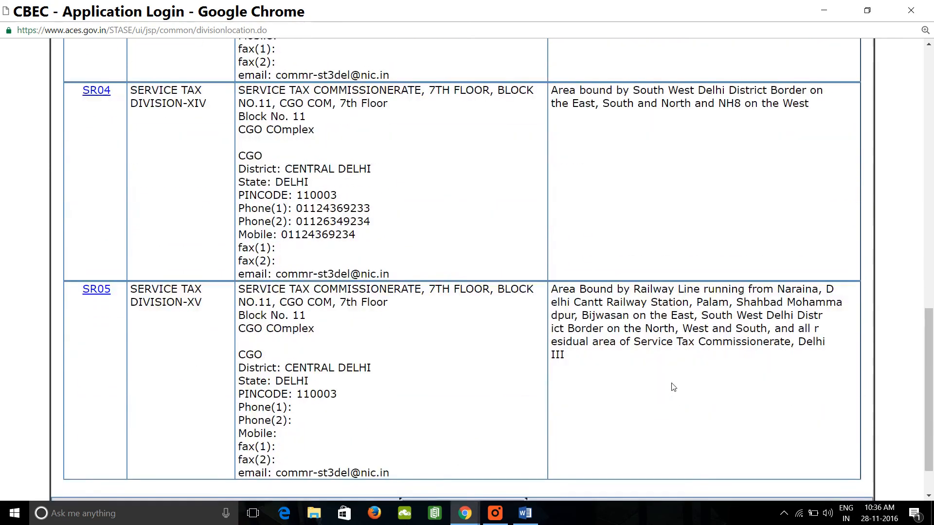
{"action": "scroll", "coordinate": [673, 387], "scroll_direction": "up", "scroll_amount": 3}
{"action": "scroll", "coordinate": [674, 387], "scroll_direction": "up", "scroll_amount": 11}
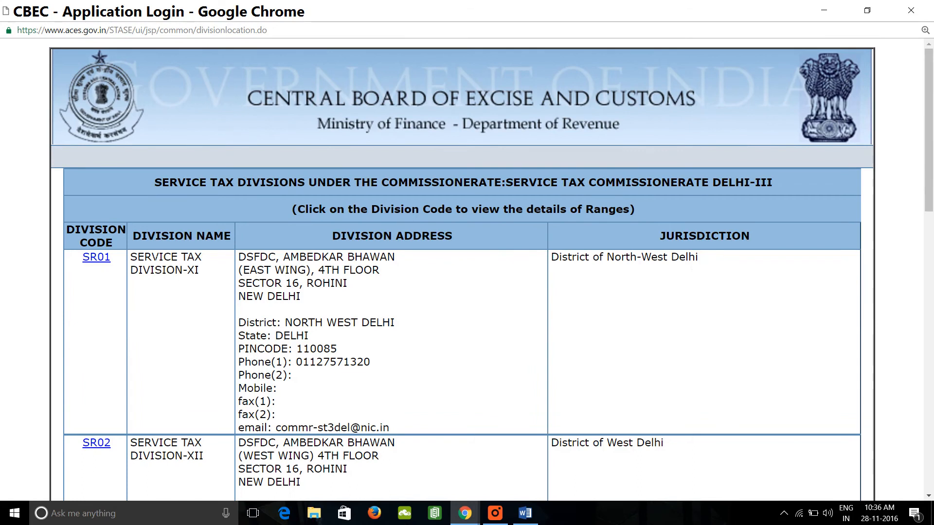
Return to the registration form and set the Division to SERVICE TAX DIVISION-XI.
{"action": "key", "text": "alt+Tab"}
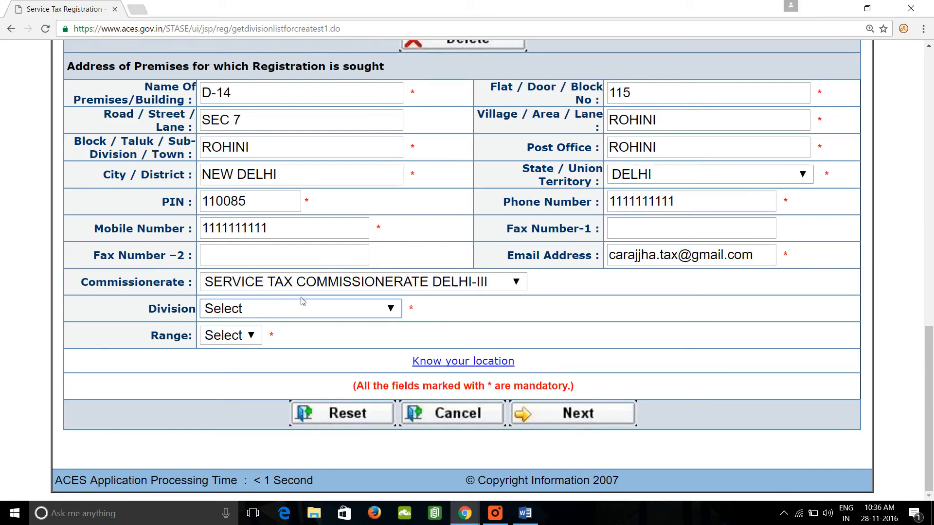
{"action": "left_click", "coordinate": [332, 312]}
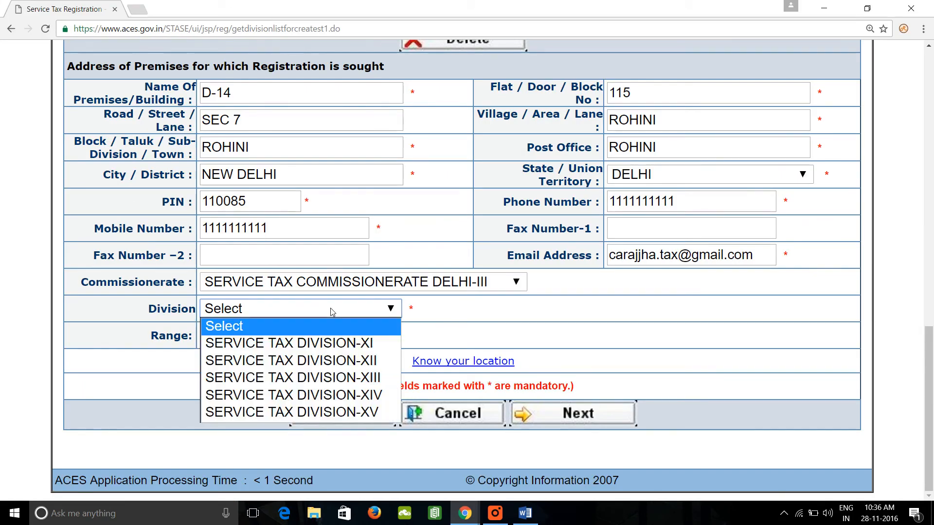
{"action": "left_click", "coordinate": [306, 344]}
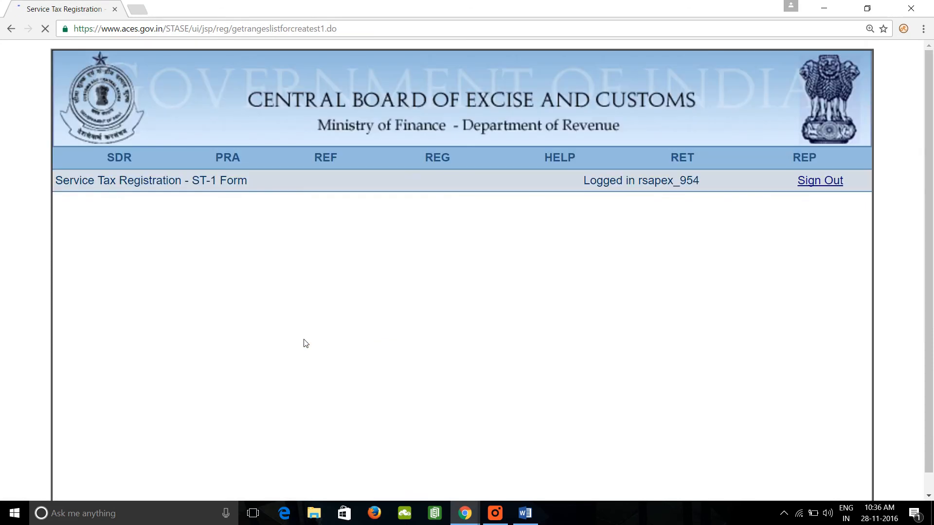
{"action": "scroll", "coordinate": [306, 344], "scroll_direction": "down", "scroll_amount": 12}
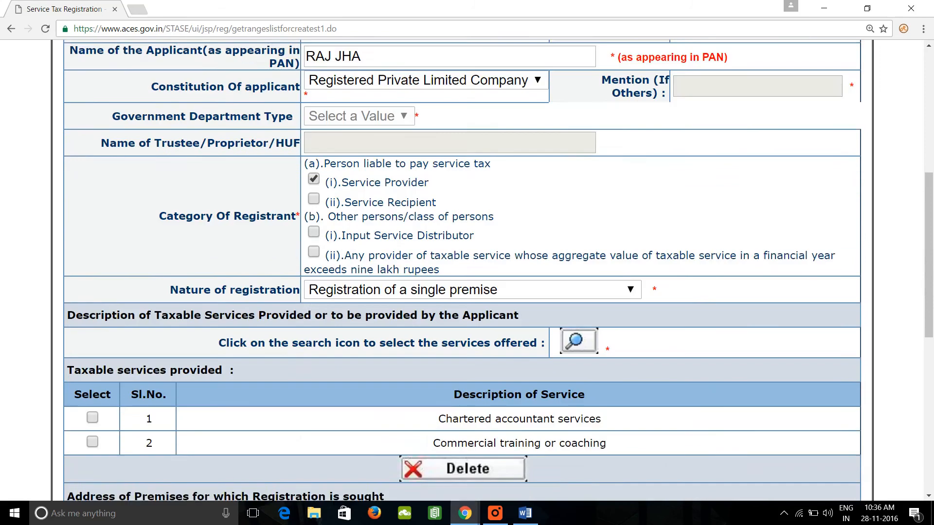
{"action": "scroll", "coordinate": [463, 292], "scroll_direction": "down", "scroll_amount": 4}
Open the range details of Service Tax Division-XI (code SR01) in the location lookup window and examine each range's alphabetical jurisdiction.
{"action": "left_click", "coordinate": [280, 336]}
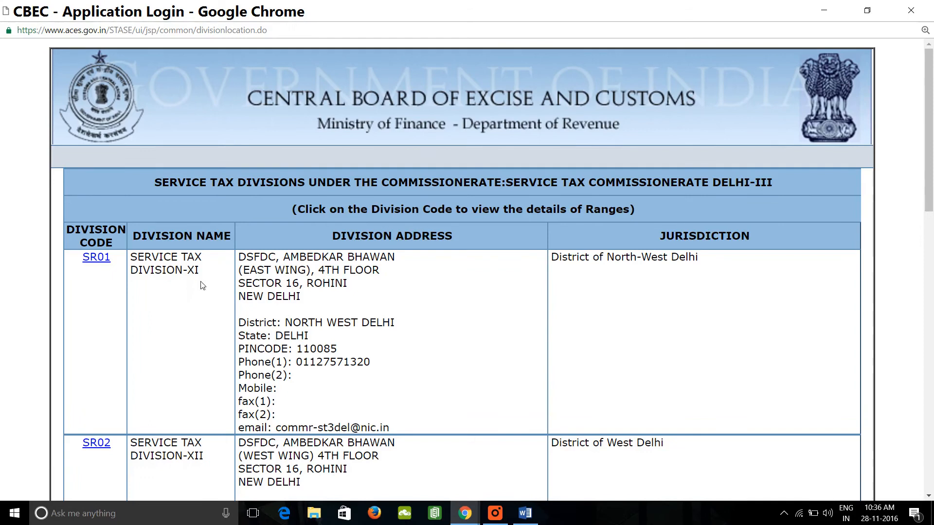
{"action": "left_click", "coordinate": [98, 259]}
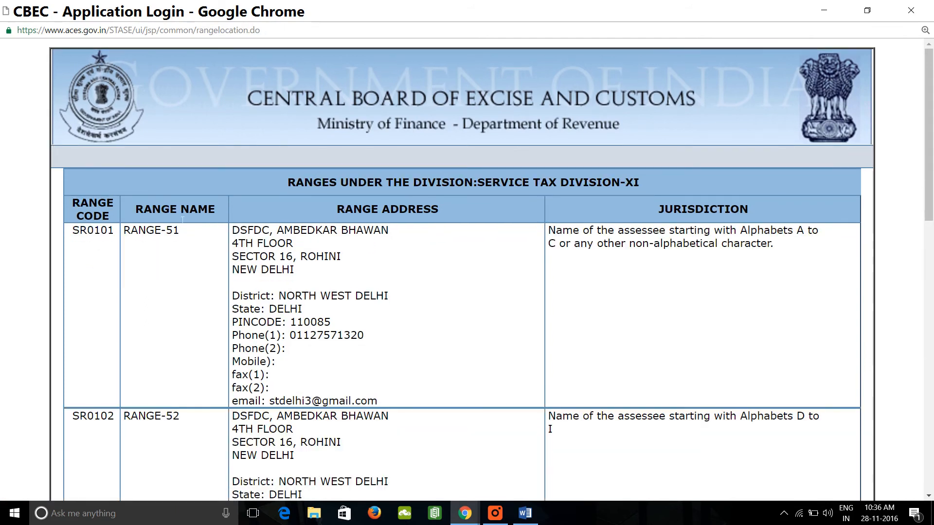
{"action": "left_click_drag", "start_coordinate": [161, 230], "coordinate": [179, 230]}
{"action": "scroll", "coordinate": [611, 288], "scroll_direction": "down", "scroll_amount": 3}
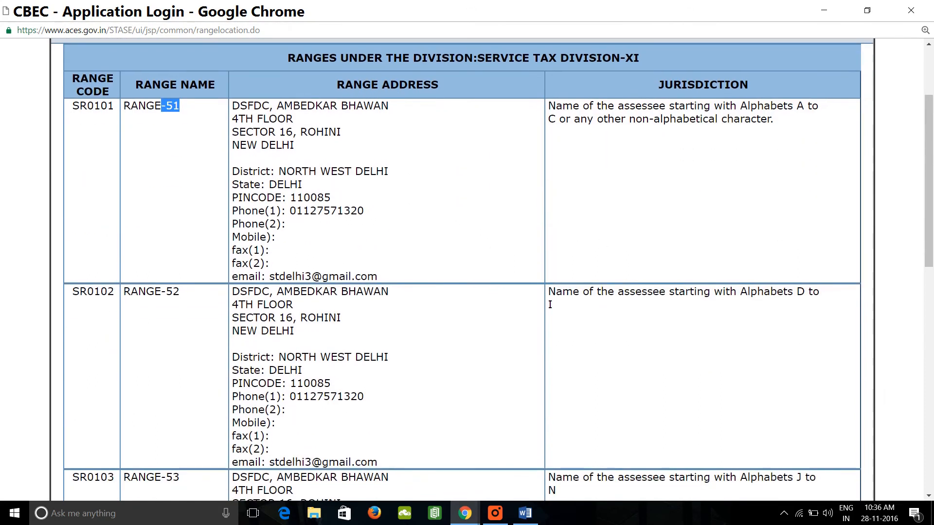
{"action": "scroll", "coordinate": [200, 360], "scroll_direction": "down", "scroll_amount": 4}
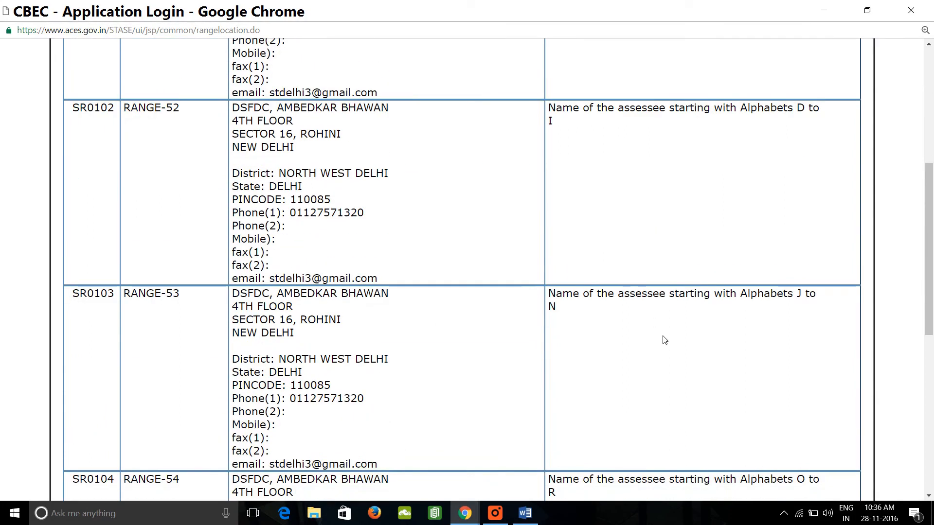
{"action": "scroll", "coordinate": [174, 359], "scroll_direction": "down", "scroll_amount": 4}
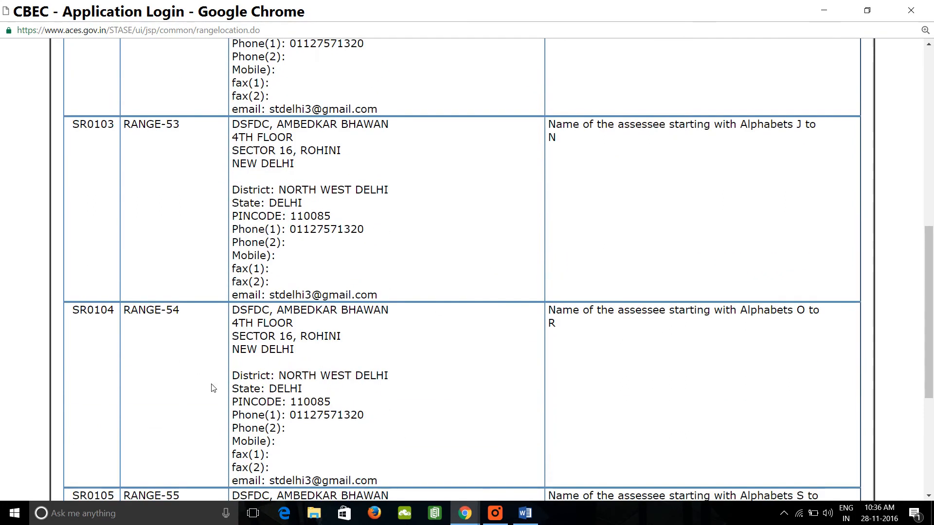
{"action": "scroll", "coordinate": [211, 387], "scroll_direction": "down", "scroll_amount": 2}
{"action": "scroll", "coordinate": [212, 387], "scroll_direction": "down", "scroll_amount": 3}
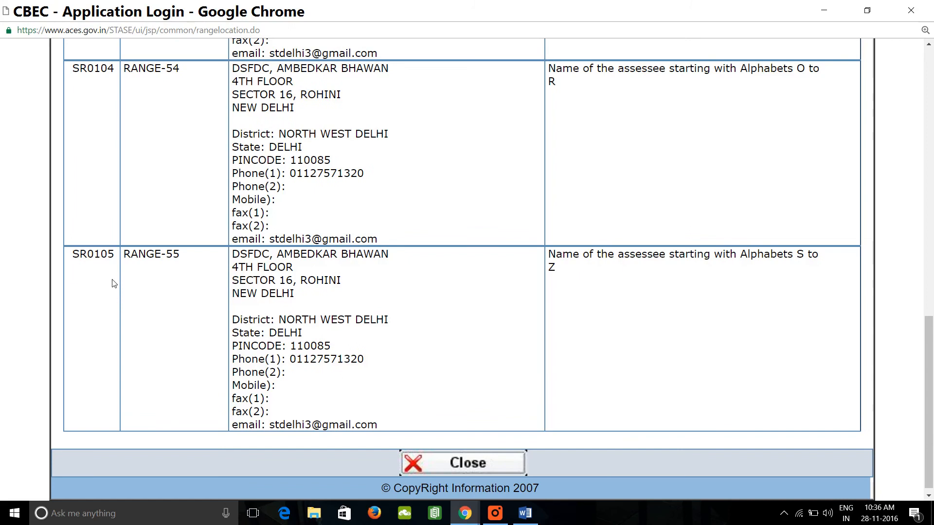
{"action": "scroll", "coordinate": [195, 276], "scroll_direction": "up", "scroll_amount": 5}
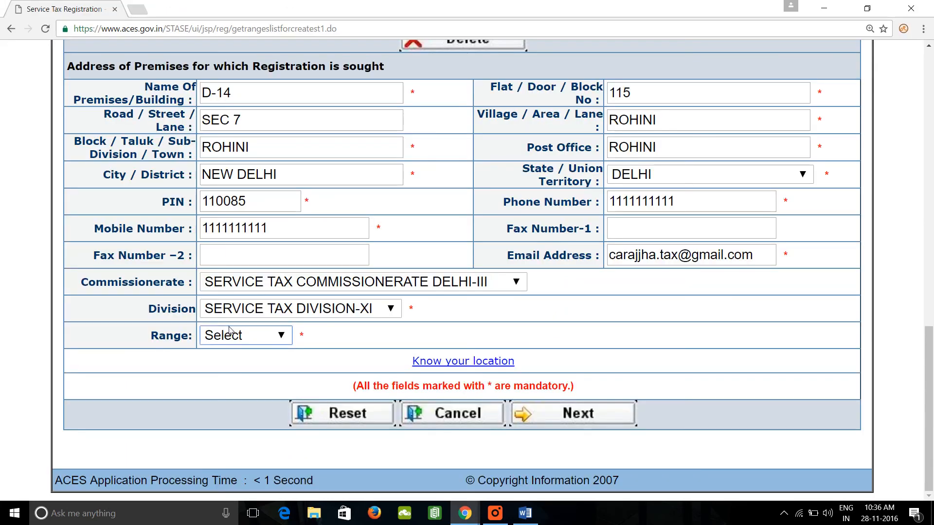
Set the Range to RANGE-54 in the registration form and proceed to the next page of the ST-1 form.
{"action": "left_click", "coordinate": [269, 339]}
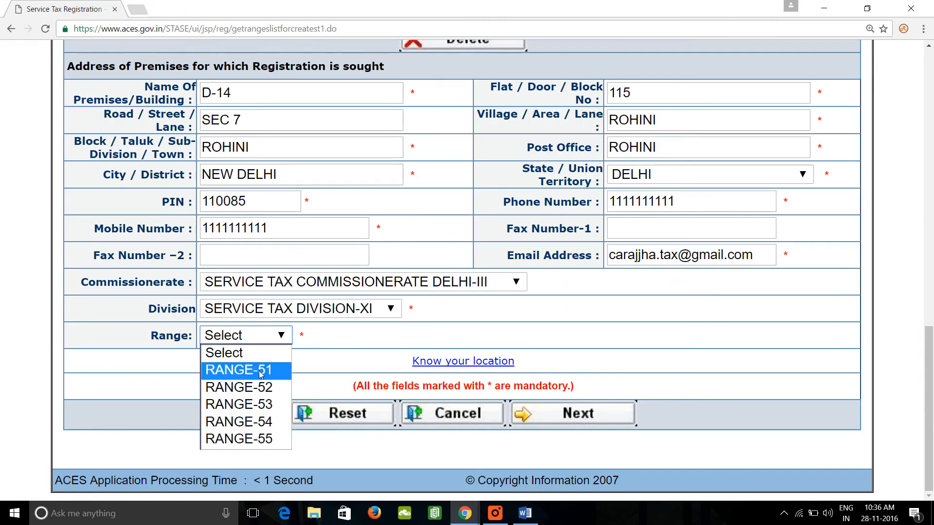
{"action": "left_click", "coordinate": [263, 423]}
{"action": "scroll", "coordinate": [380, 347], "scroll_direction": "up", "scroll_amount": 14}
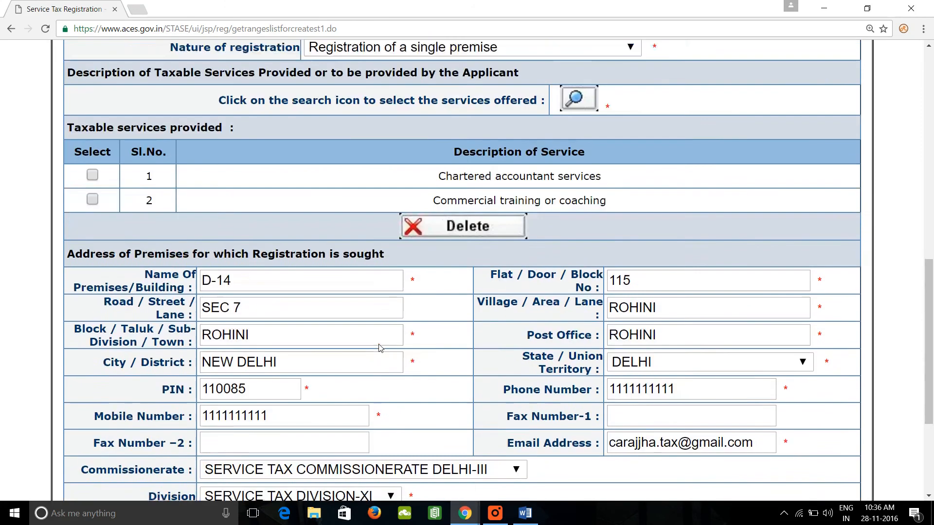
{"action": "scroll", "coordinate": [380, 347], "scroll_direction": "down", "scroll_amount": 5}
{"action": "scroll", "coordinate": [380, 347], "scroll_direction": "down", "scroll_amount": 10}
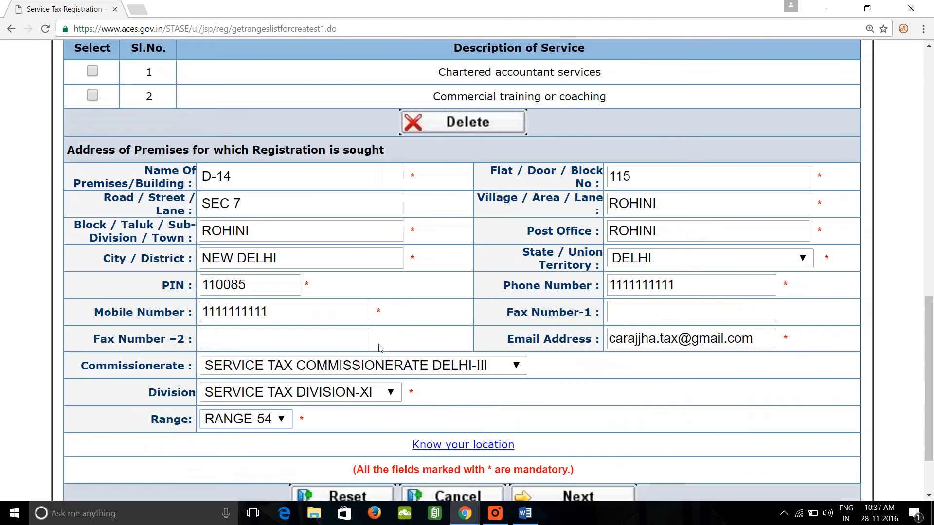
{"action": "left_click", "coordinate": [597, 423]}
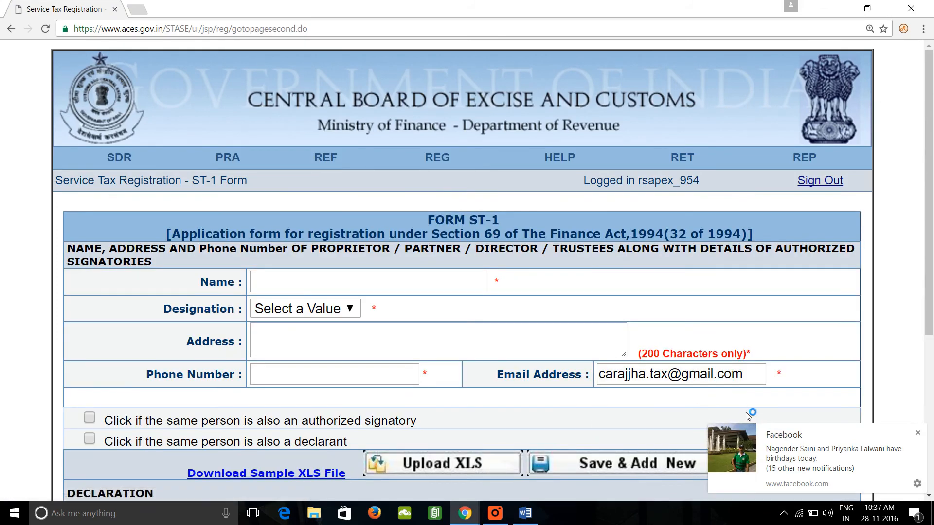
Dismiss the Facebook notification and enter the first director's name, address and phone number with the designation Director.
{"action": "left_click", "coordinate": [918, 433]}
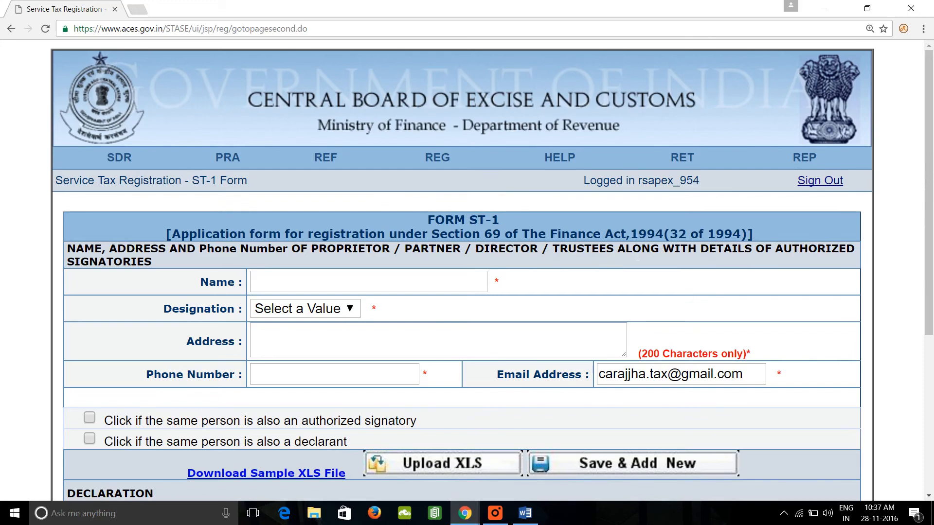
{"action": "left_click_drag", "start_coordinate": [492, 280], "coordinate": [464, 277]}
{"action": "left_click", "coordinate": [277, 284]}
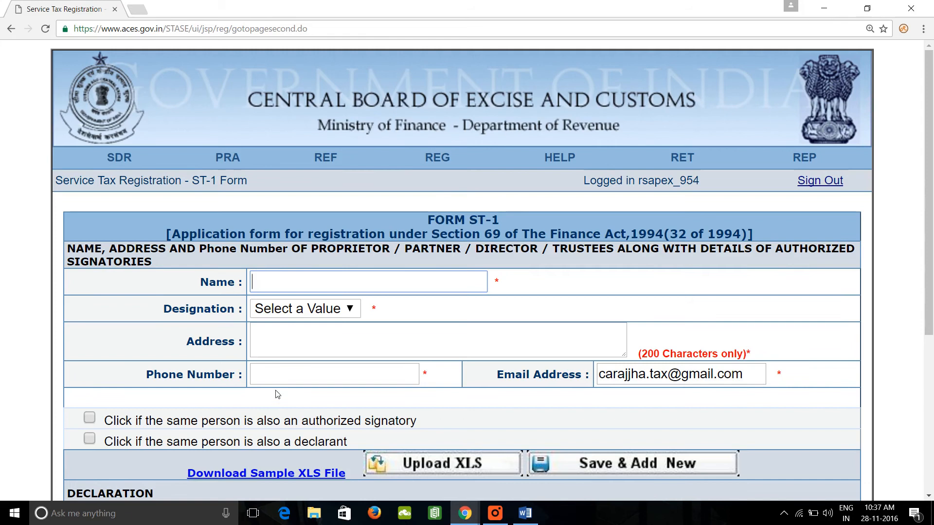
{"action": "type", "text": "RAJ"}
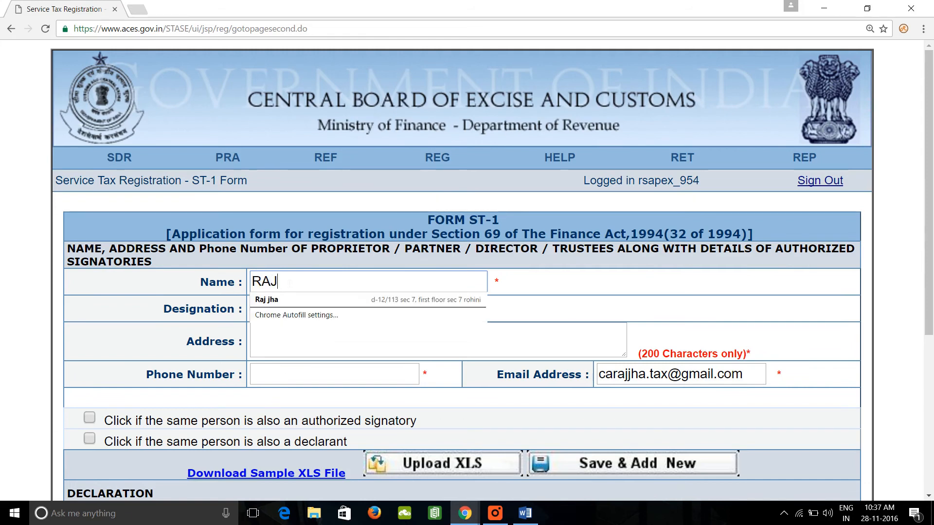
{"action": "key", "text": "Tab"}
{"action": "key", "text": "d"}
{"action": "key", "text": "Tab"}
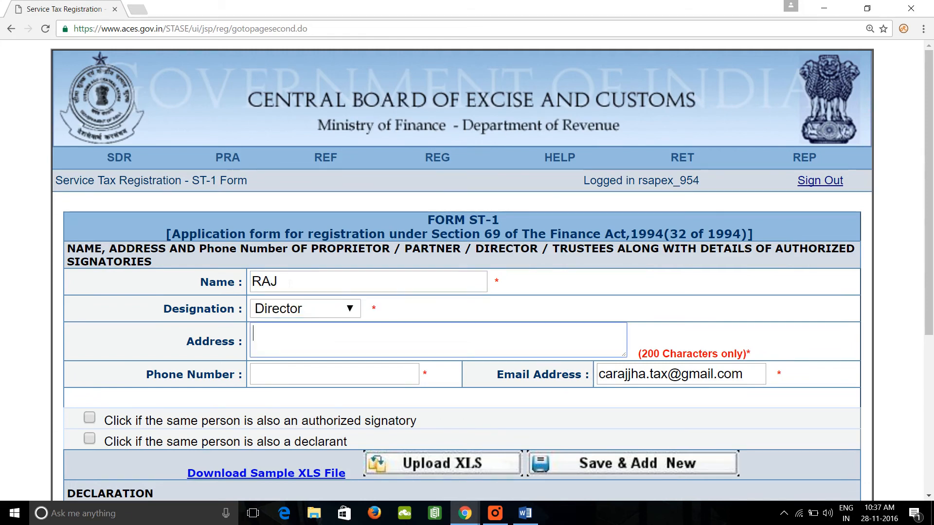
{"action": "type", "text": "ROHINI"}
{"action": "key", "text": "Tab"}
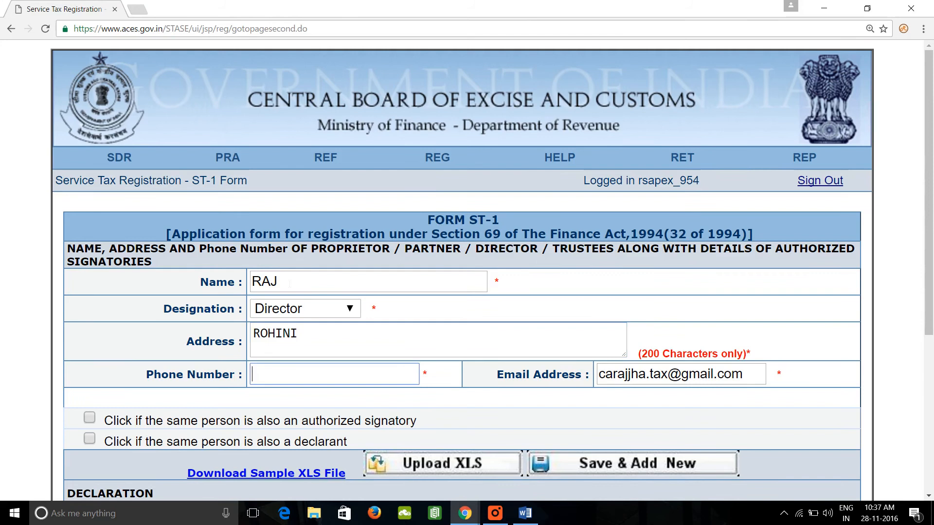
{"action": "type", "text": "1111111111"}
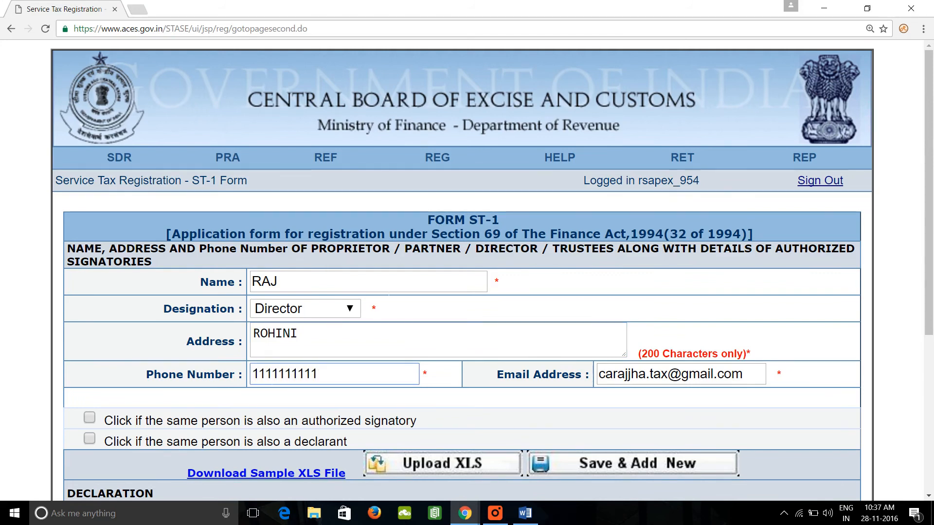
{"action": "left_click", "coordinate": [89, 419]}
{"action": "left_click", "coordinate": [90, 440]}
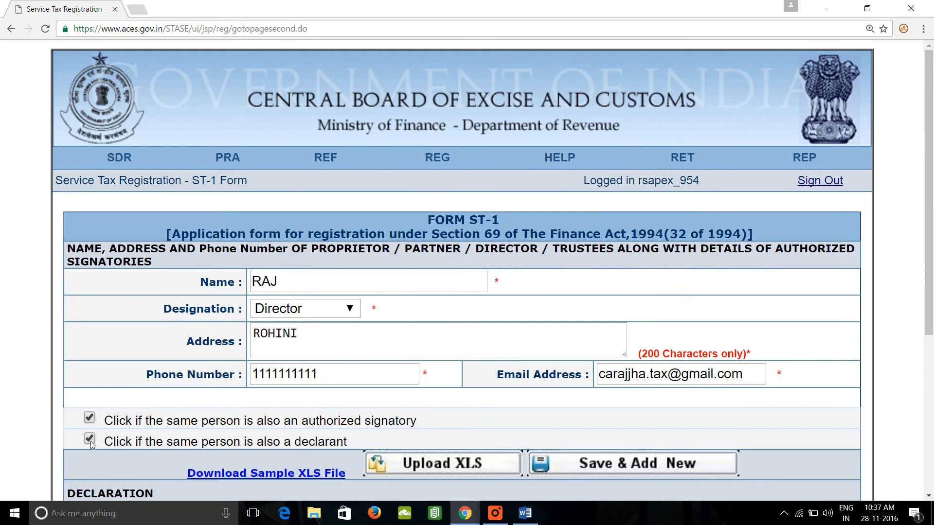
{"action": "left_click", "coordinate": [90, 441]}
{"action": "left_click", "coordinate": [90, 421]}
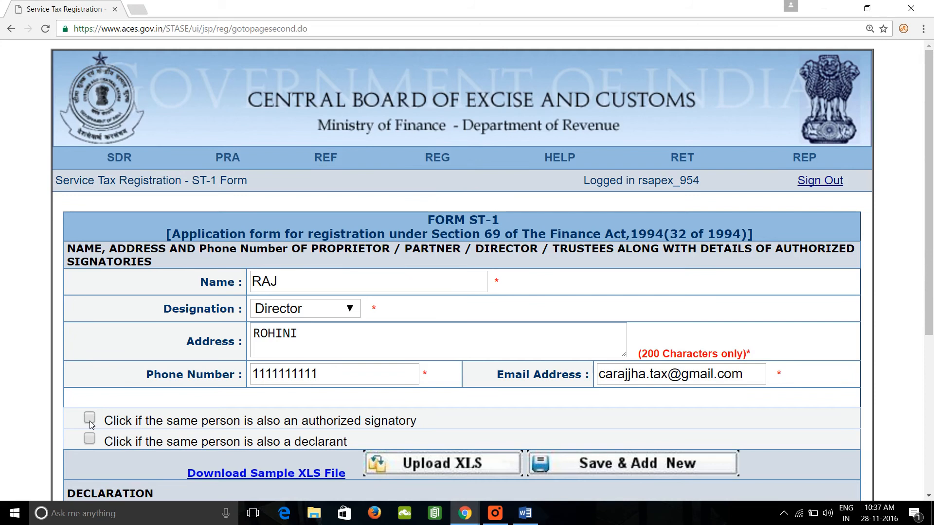
Save the first director's entry and start a second one with the person's name and the designation Director.
{"action": "left_click", "coordinate": [681, 469]}
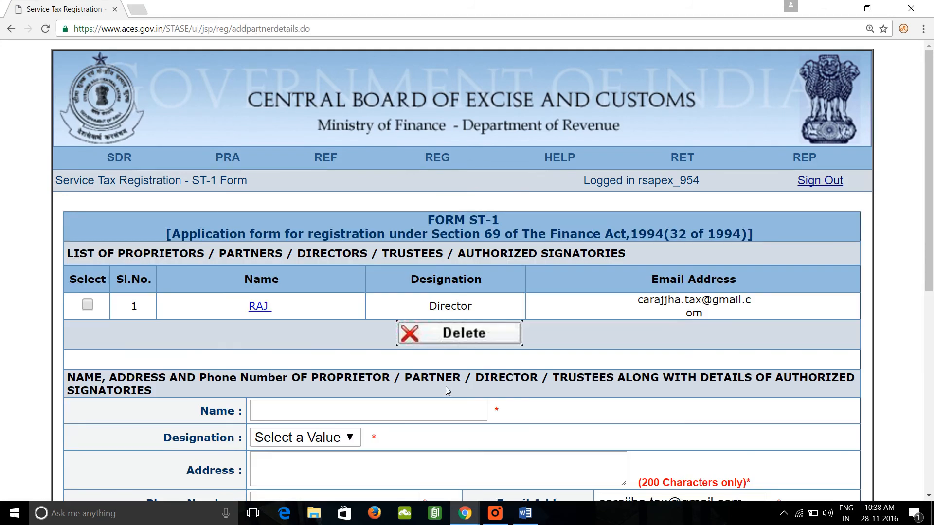
{"action": "scroll", "coordinate": [446, 389], "scroll_direction": "down", "scroll_amount": 1}
{"action": "scroll", "coordinate": [447, 389], "scroll_direction": "down", "scroll_amount": 2}
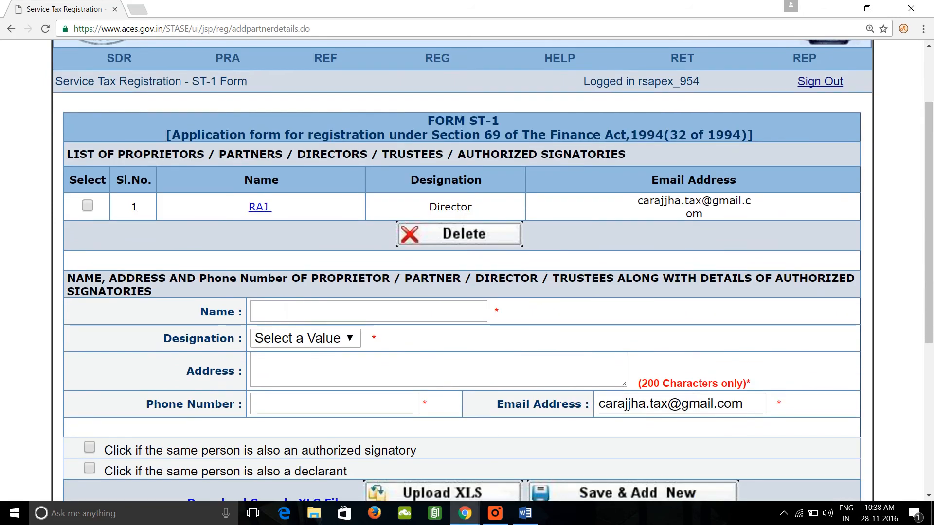
{"action": "left_click", "coordinate": [288, 313]}
{"action": "type", "text": "RAVI"}
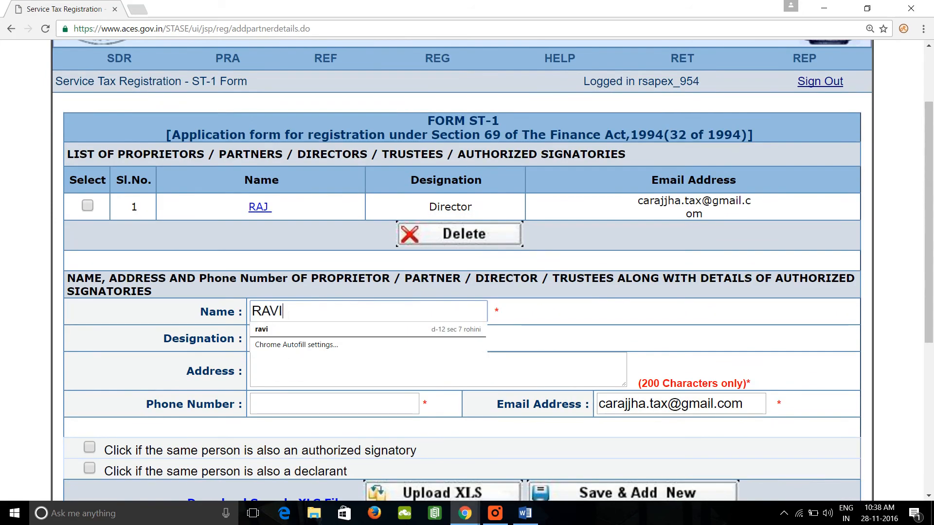
{"action": "key", "text": "Tab"}
{"action": "key", "text": "d"}
{"action": "key", "text": "Tab"}
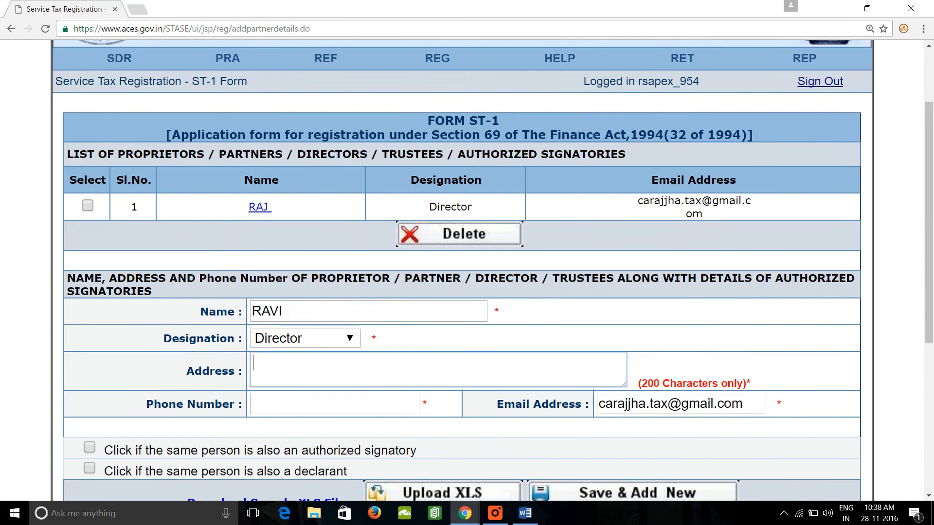
Fill in the second director's address and phone number.
{"action": "type", "text": "ROHINI"}
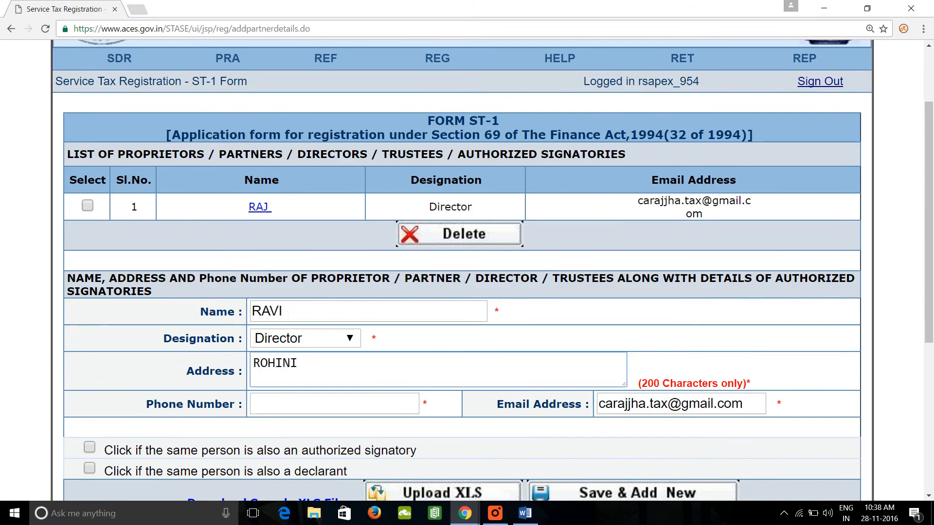
{"action": "key", "text": "Tab"}
{"action": "type", "text": "11"}
{"action": "key", "text": "Down"}
{"action": "key", "text": "Return"}
{"action": "key", "text": "Tab"}
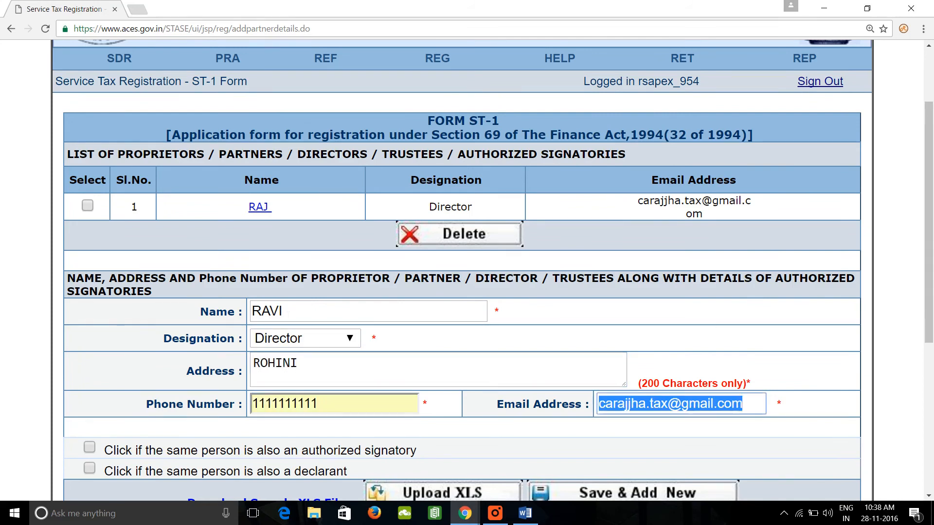
Mark the second director as both authorized signatory and declarant, and save the entry to the list.
{"action": "scroll", "coordinate": [89, 334], "scroll_direction": "down", "scroll_amount": 3}
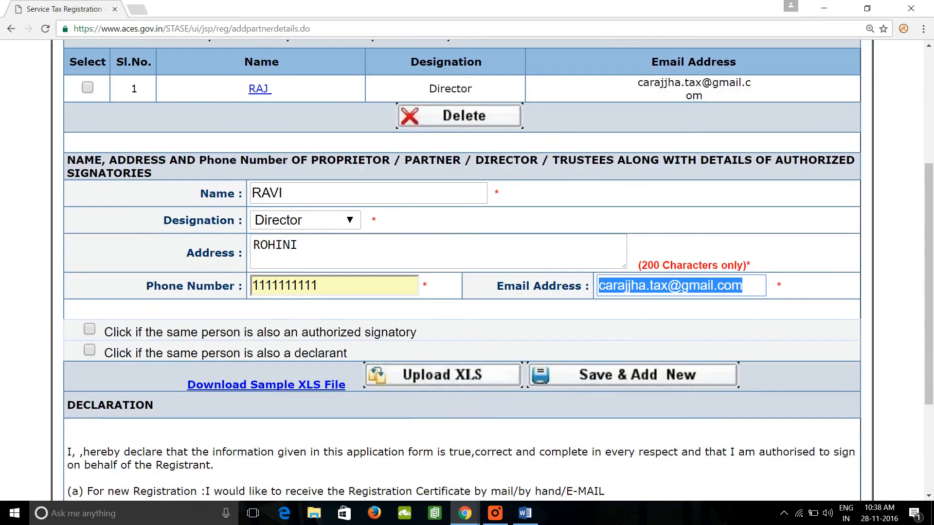
{"action": "left_click", "coordinate": [90, 331]}
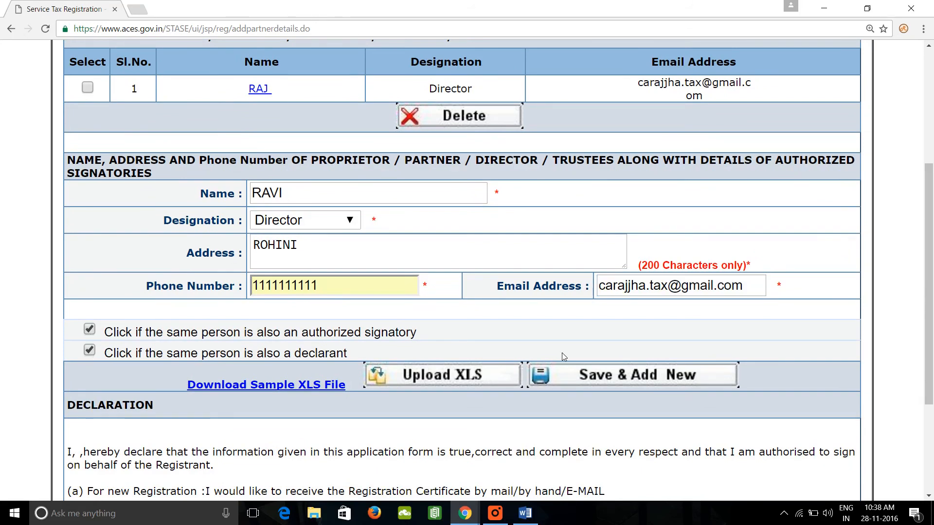
{"action": "left_click", "coordinate": [610, 378]}
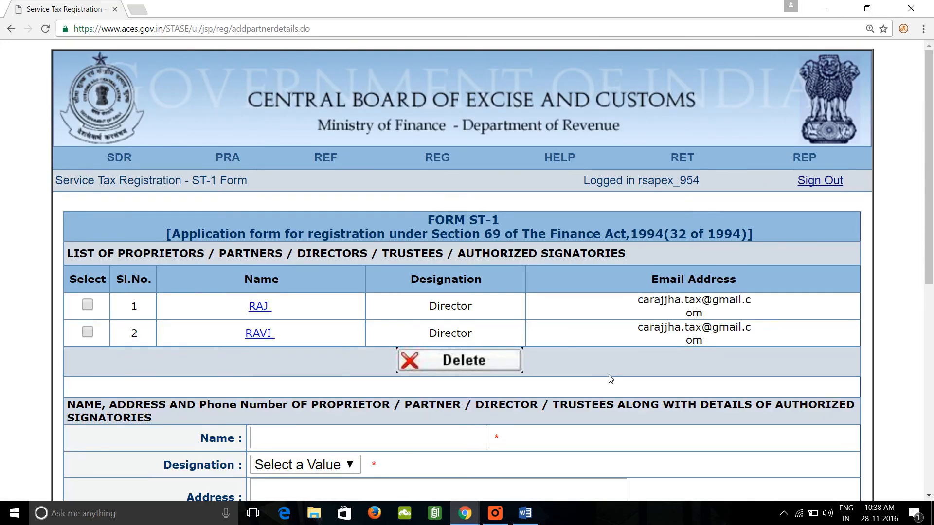
Enter the third director's name and address, with the designation Director.
{"action": "scroll", "coordinate": [611, 379], "scroll_direction": "down", "scroll_amount": 2}
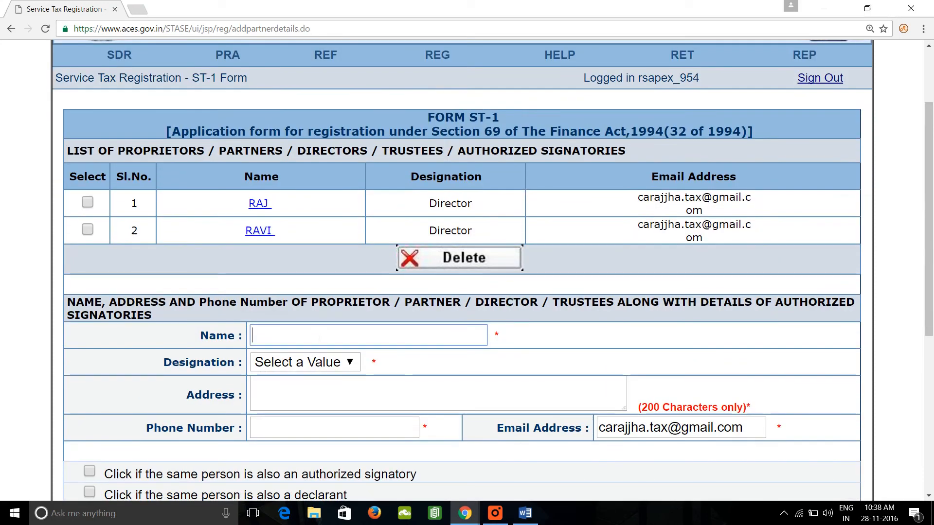
{"action": "type", "text": "RAMAN"}
{"action": "key", "text": "Tab"}
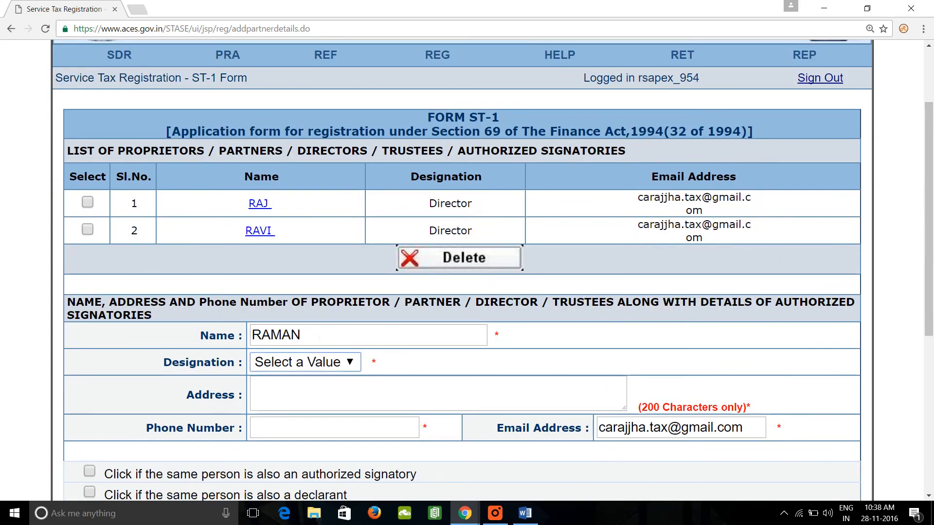
{"action": "key", "text": "d"}
{"action": "key", "text": "Tab"}
{"action": "type", "text": "ROHINI"}
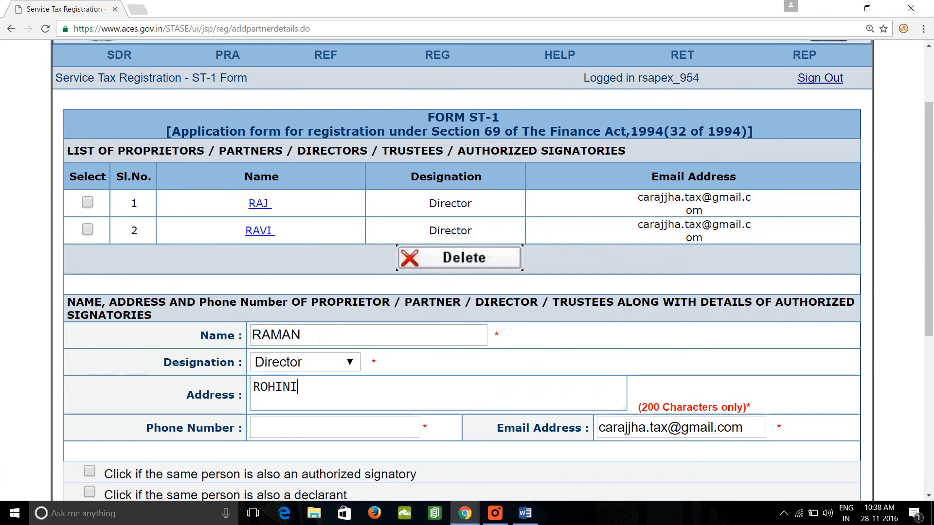
Fill in the third director's phone number and save the entry to the list.
{"action": "key", "text": "Tab"}
{"action": "type", "text": "1"}
{"action": "key", "text": "Down"}
{"action": "key", "text": "Return"}
{"action": "key", "text": "Tab"}
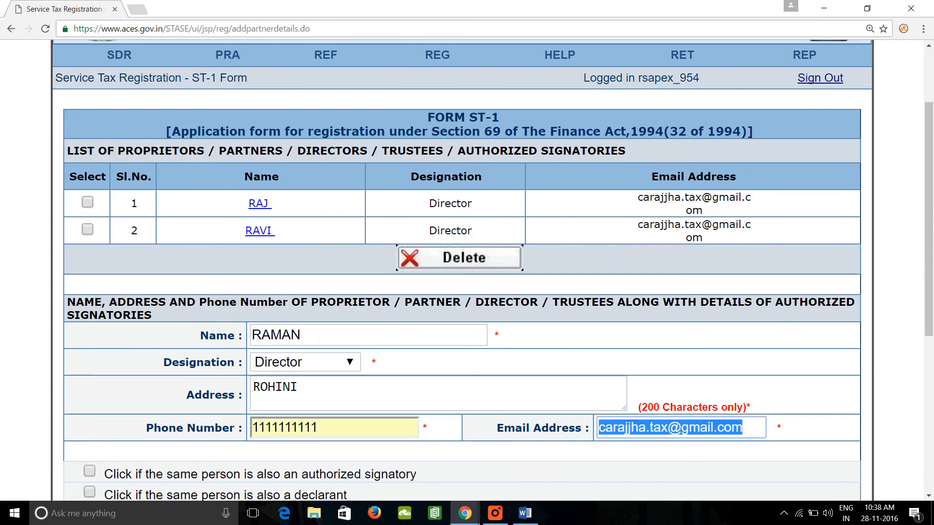
{"action": "scroll", "coordinate": [269, 372], "scroll_direction": "down", "scroll_amount": 2}
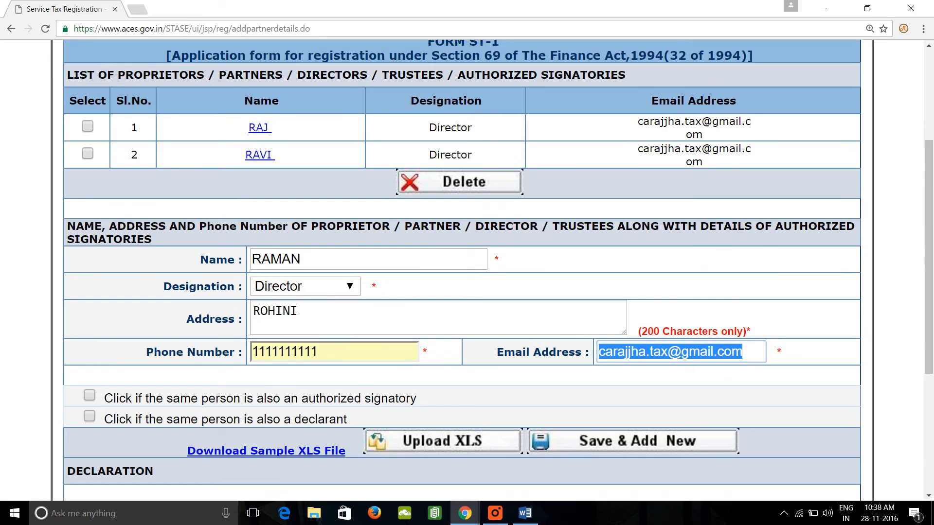
{"action": "scroll", "coordinate": [331, 412], "scroll_direction": "down", "scroll_amount": 2}
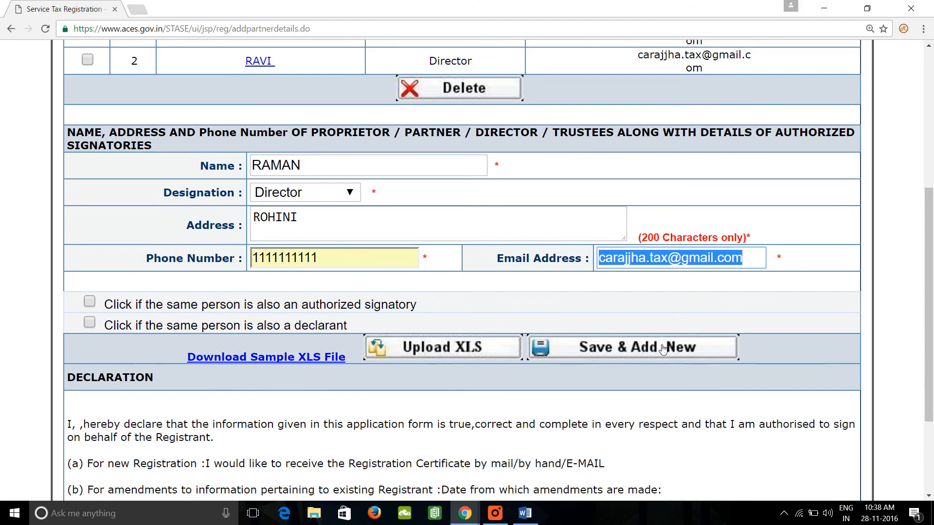
{"action": "left_click", "coordinate": [661, 348]}
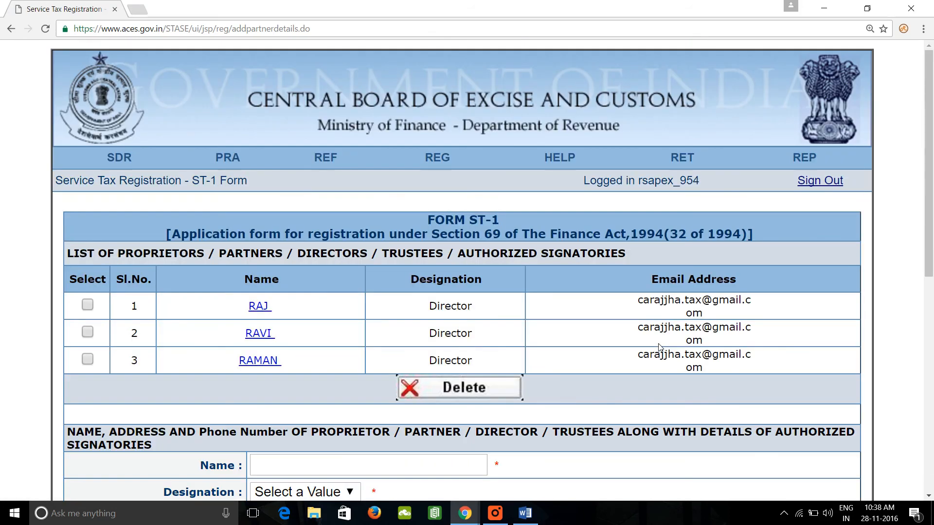
Save the directors' details along with the declaration and continue to the full ST-1 form summary.
{"action": "scroll", "coordinate": [660, 347], "scroll_direction": "down", "scroll_amount": 5}
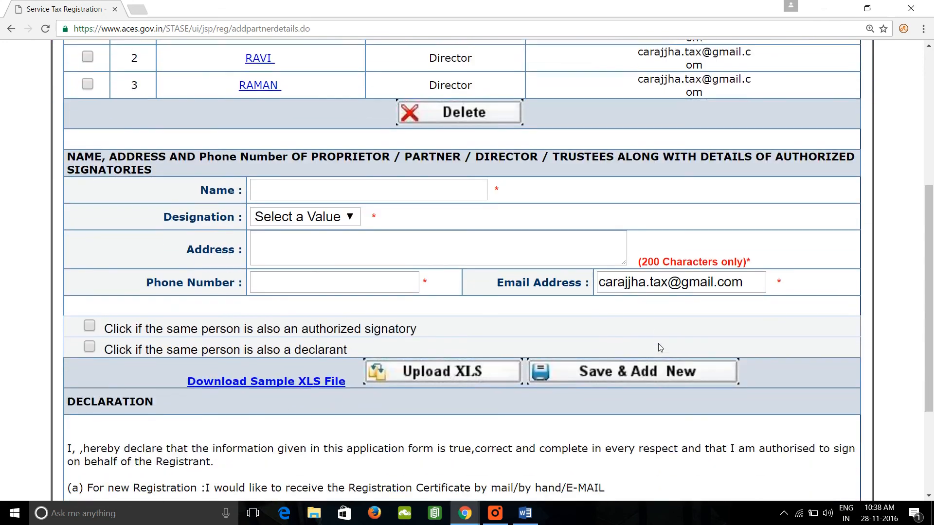
{"action": "scroll", "coordinate": [660, 347], "scroll_direction": "down", "scroll_amount": 3}
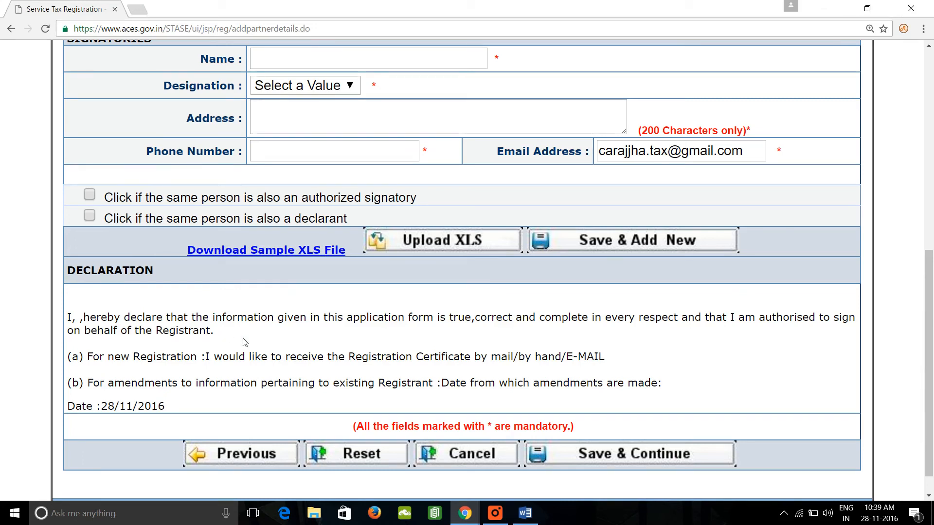
{"action": "scroll", "coordinate": [245, 343], "scroll_direction": "down", "scroll_amount": 1}
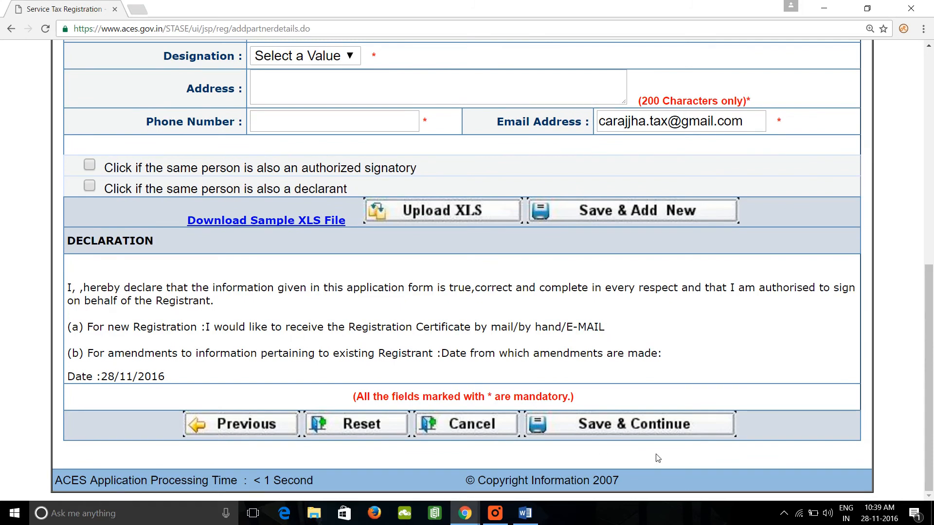
{"action": "left_click", "coordinate": [658, 428]}
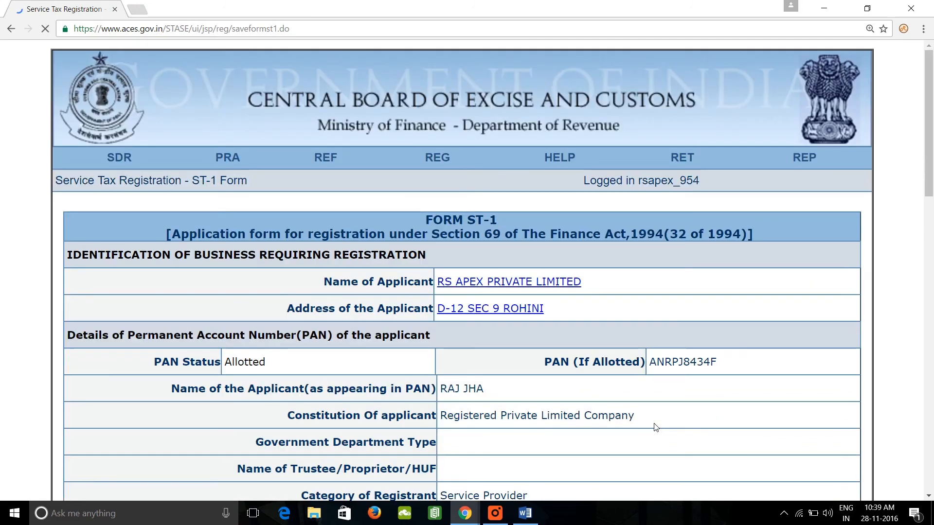
Check the completed ST-1 form from the business identification to the declaration, and submit it.
{"action": "scroll", "coordinate": [654, 427], "scroll_direction": "down", "scroll_amount": 13}
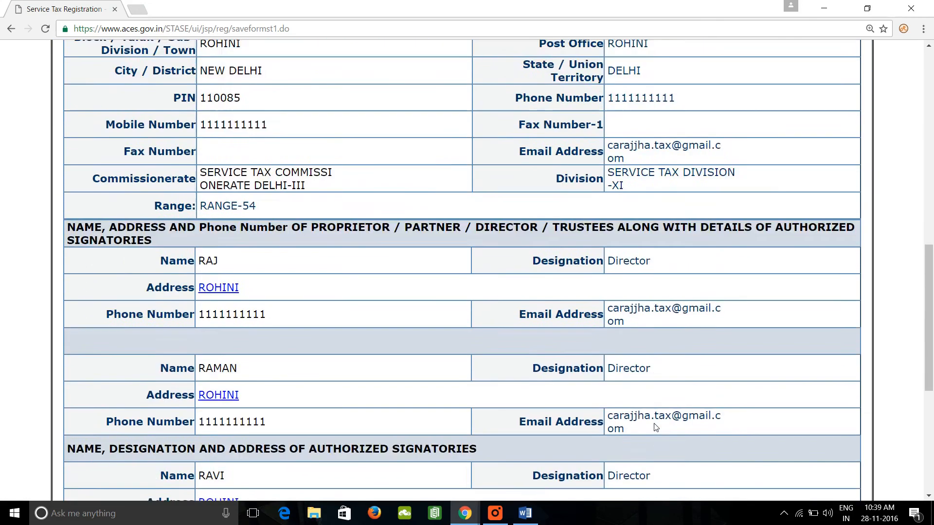
{"action": "scroll", "coordinate": [656, 427], "scroll_direction": "up", "scroll_amount": 4}
{"action": "scroll", "coordinate": [655, 427], "scroll_direction": "up", "scroll_amount": 8}
{"action": "scroll", "coordinate": [655, 426], "scroll_direction": "down", "scroll_amount": 15}
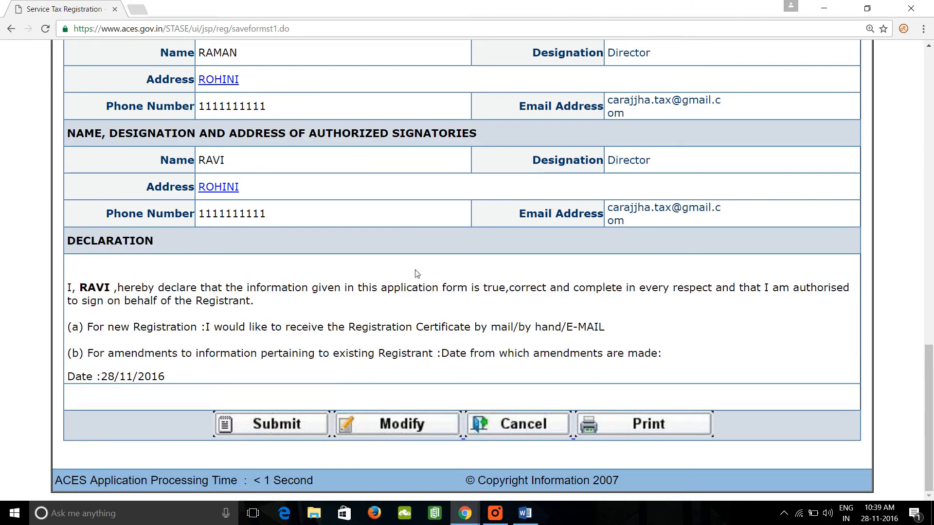
{"action": "scroll", "coordinate": [456, 314], "scroll_direction": "up", "scroll_amount": 15}
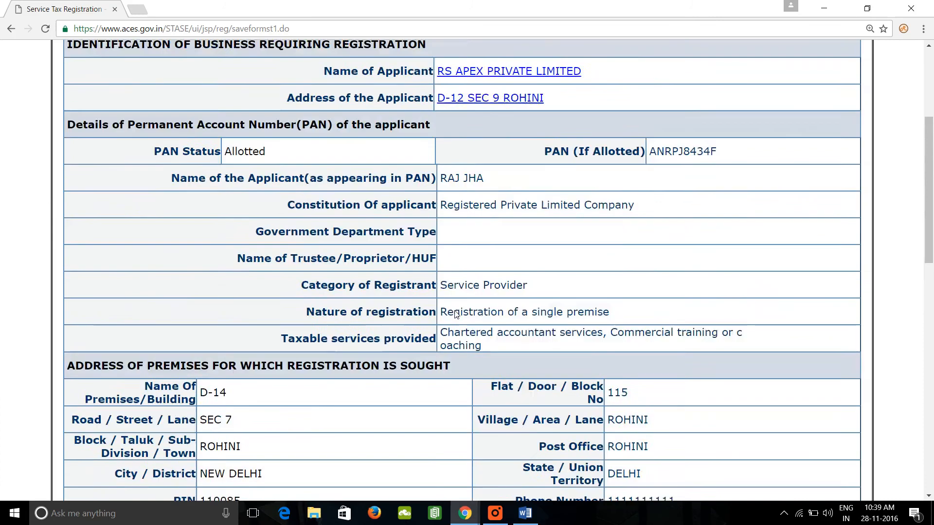
{"action": "scroll", "coordinate": [457, 315], "scroll_direction": "down", "scroll_amount": 3}
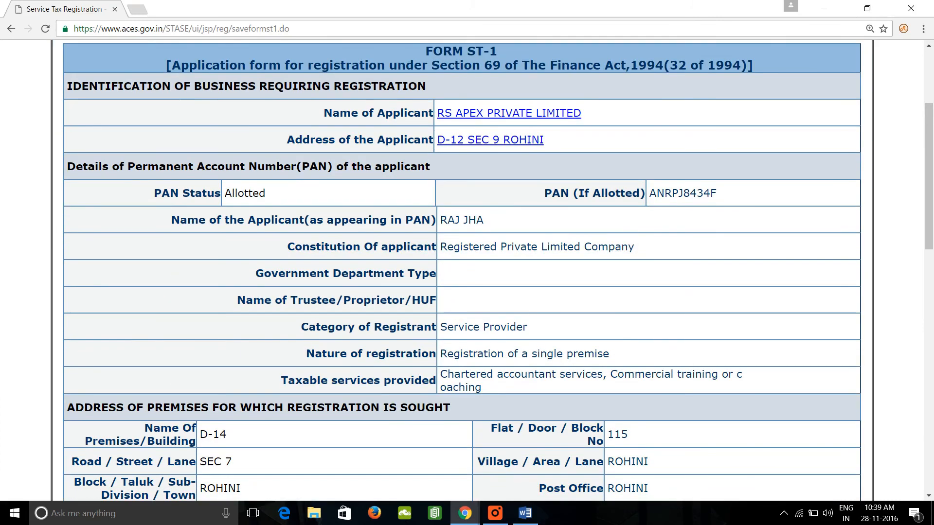
{"action": "scroll", "coordinate": [484, 218], "scroll_direction": "down", "scroll_amount": 12}
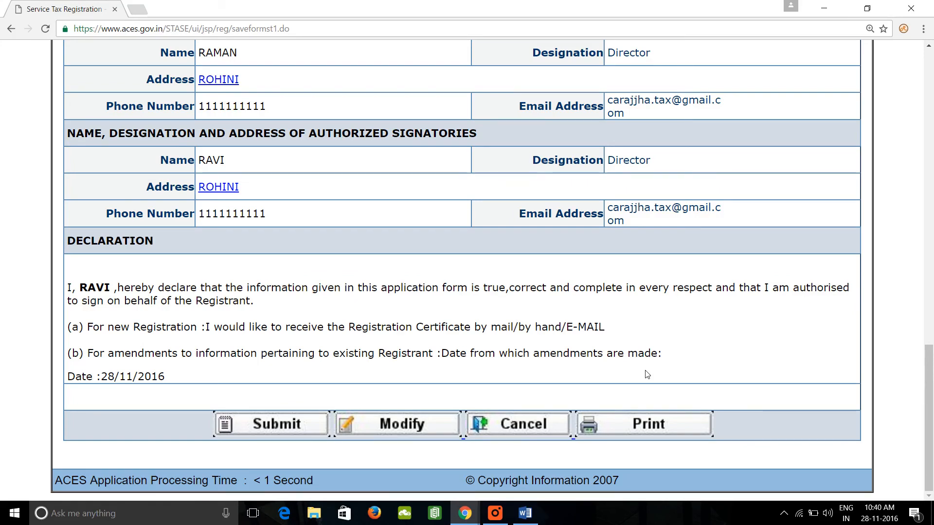
{"action": "left_click", "coordinate": [277, 426]}
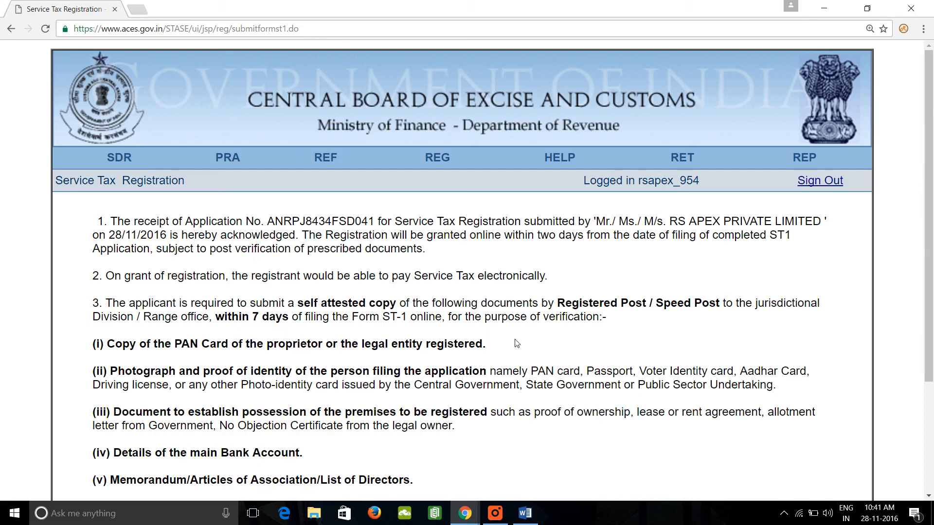
Read through the application acknowledgement, highlighting the list of self-attested documents required for verification within 7 days.
{"action": "scroll", "coordinate": [517, 341], "scroll_direction": "down", "scroll_amount": 1}
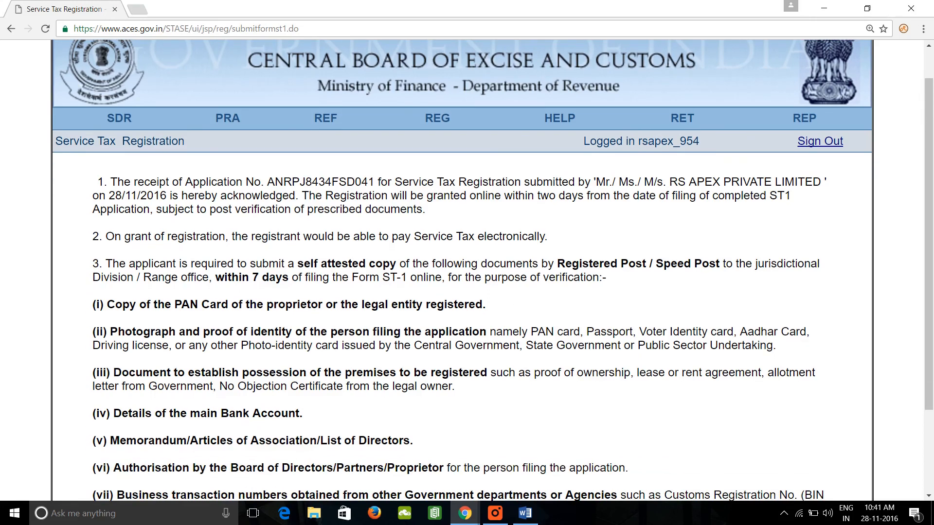
{"action": "scroll", "coordinate": [518, 340], "scroll_direction": "down", "scroll_amount": 1}
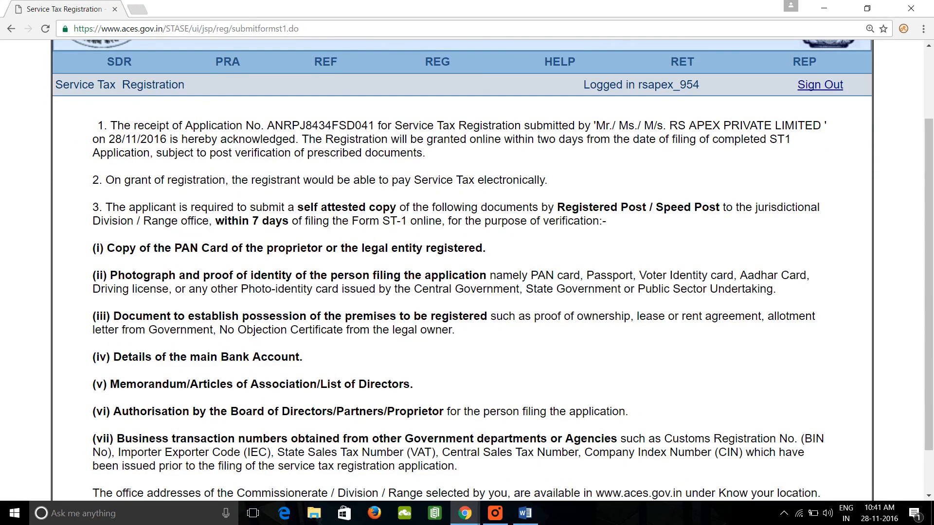
{"action": "left_click_drag", "start_coordinate": [107, 248], "coordinate": [415, 426]}
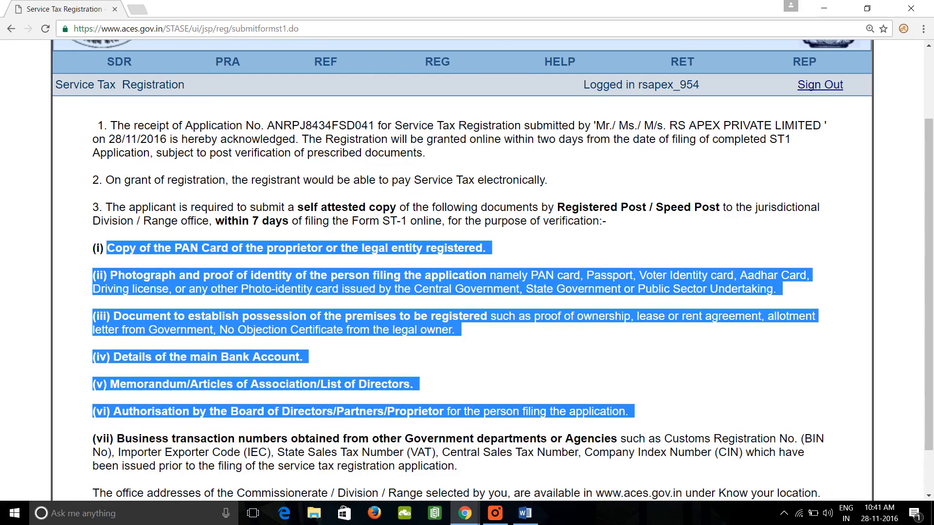
{"action": "left_click_drag", "start_coordinate": [657, 438], "coordinate": [621, 439]}
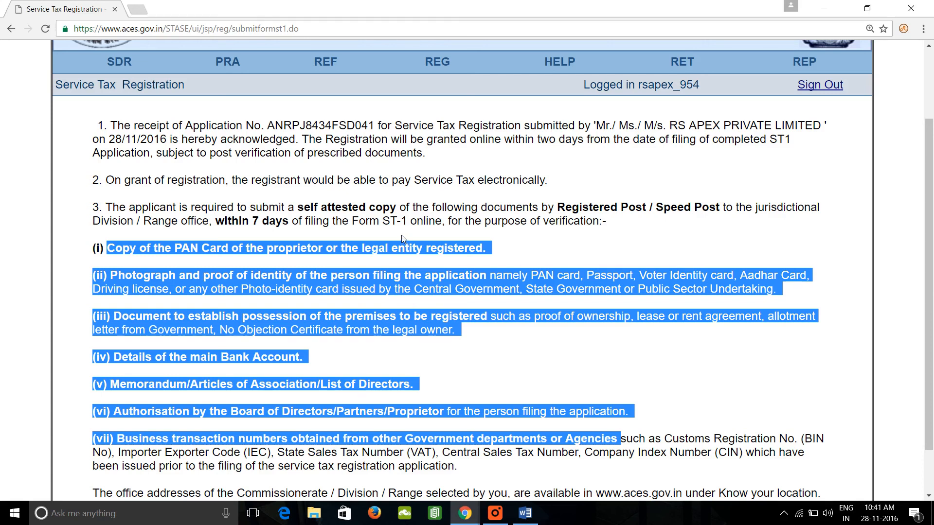
{"action": "scroll", "coordinate": [401, 235], "scroll_direction": "down", "scroll_amount": 1}
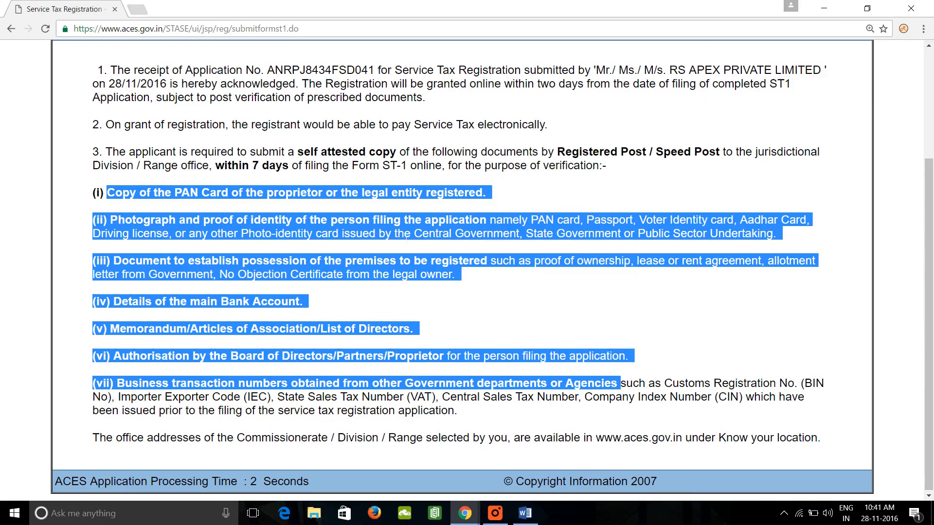
{"action": "scroll", "coordinate": [407, 238], "scroll_direction": "down", "scroll_amount": 1}
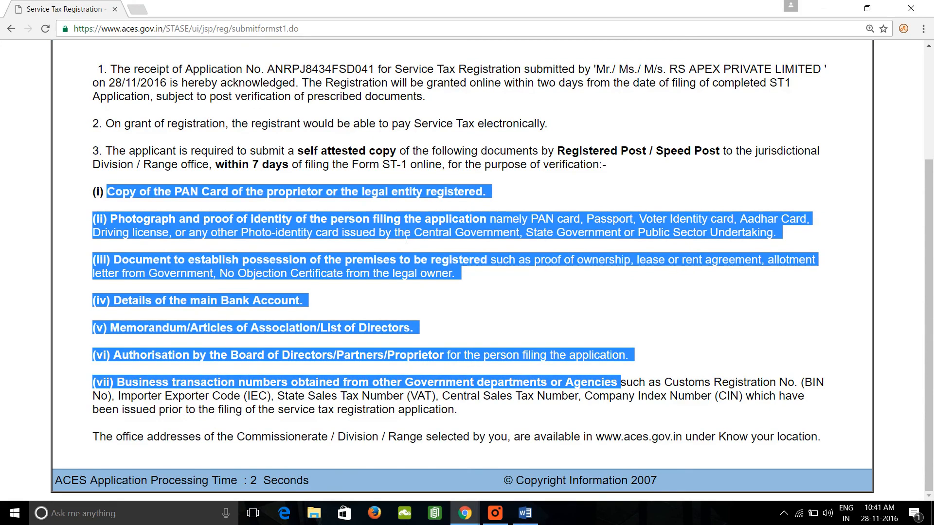
{"action": "scroll", "coordinate": [406, 236], "scroll_direction": "up", "scroll_amount": 3}
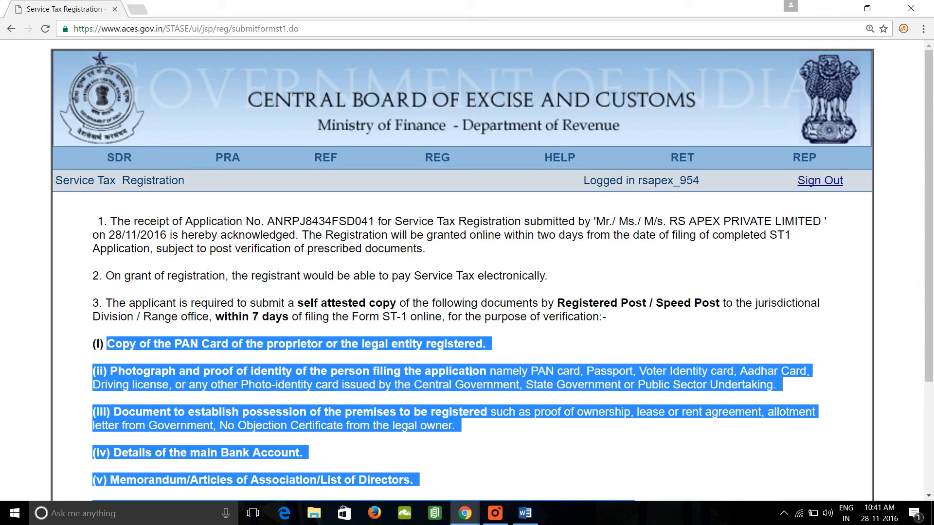
{"action": "scroll", "coordinate": [447, 348], "scroll_direction": "down", "scroll_amount": 3}
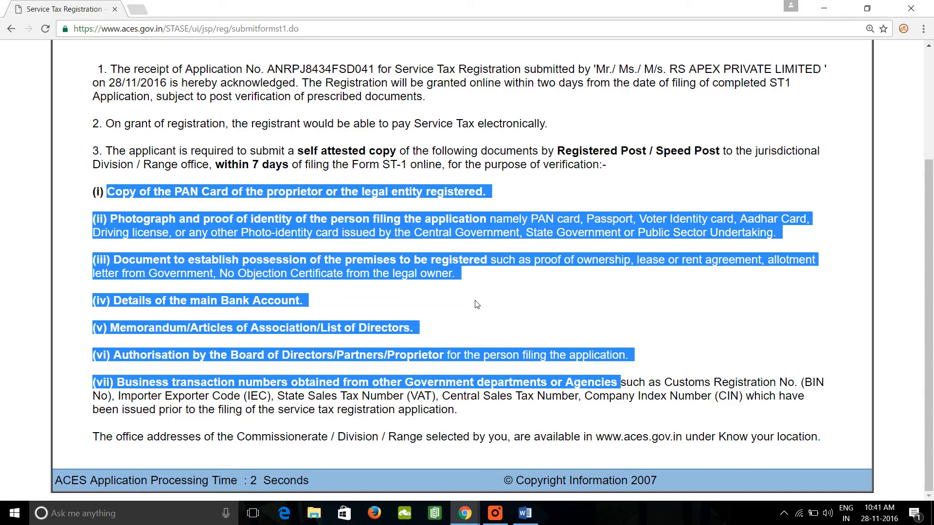
{"action": "scroll", "coordinate": [477, 305], "scroll_direction": "up", "scroll_amount": 3}
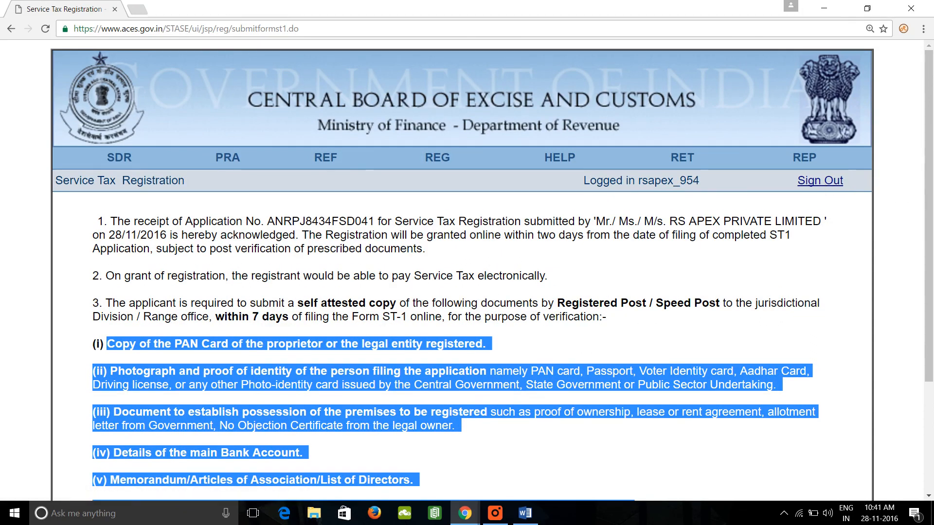
Sign out of ACES and acknowledge the sign-out message.
{"action": "mouse_move", "coordinate": [445, 164]}
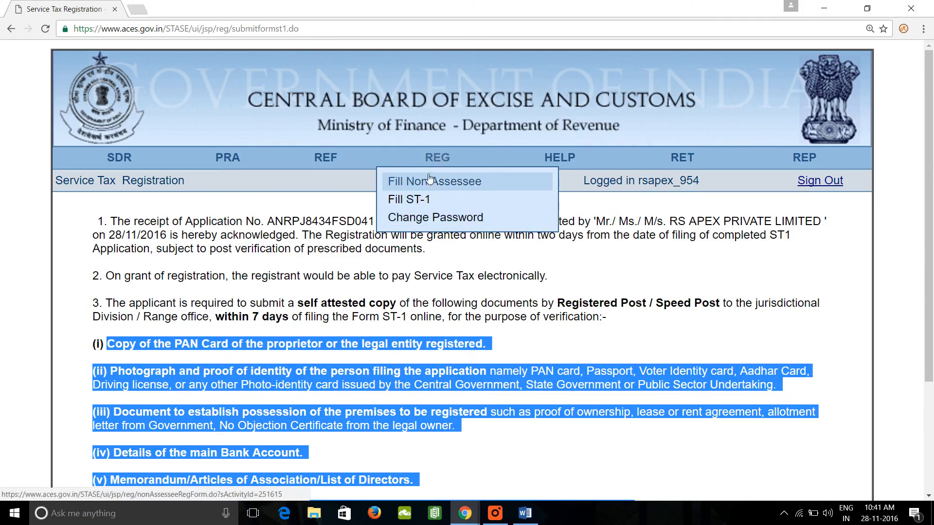
{"action": "left_click", "coordinate": [822, 187]}
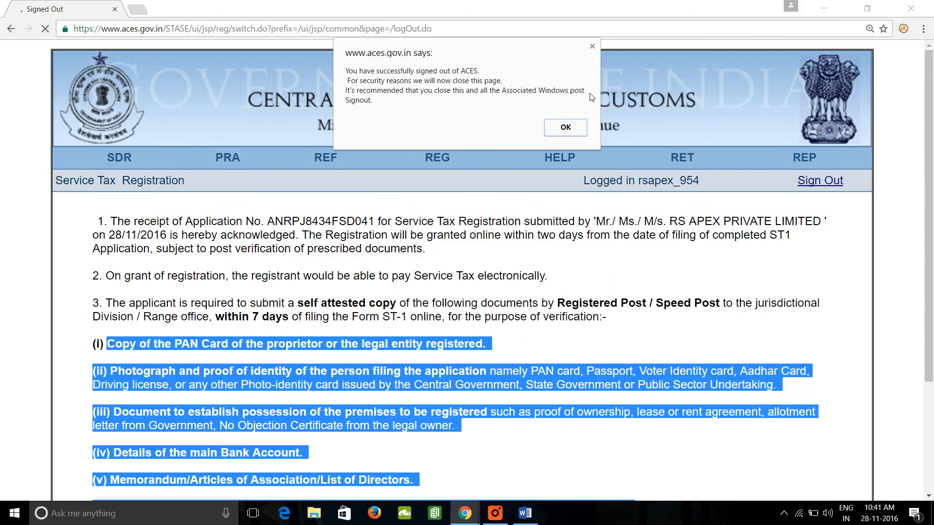
{"action": "left_click", "coordinate": [570, 131]}
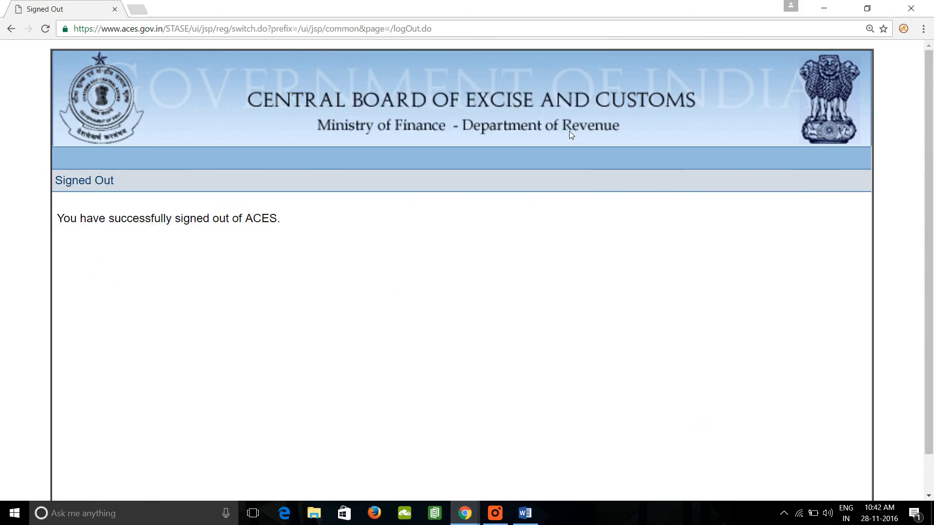
Open aces.gov.in in a new tab in place of the signed-out page and dismiss the home page pop-up.
{"action": "left_click", "coordinate": [141, 11]}
{"action": "type", "text": "ACES.gov.in"}
{"action": "key", "text": "Return"}
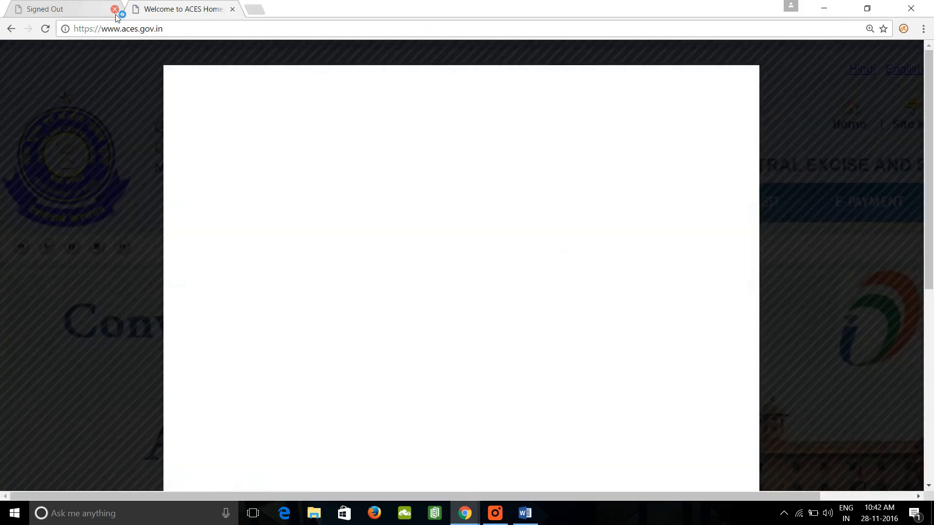
{"action": "left_click", "coordinate": [116, 10]}
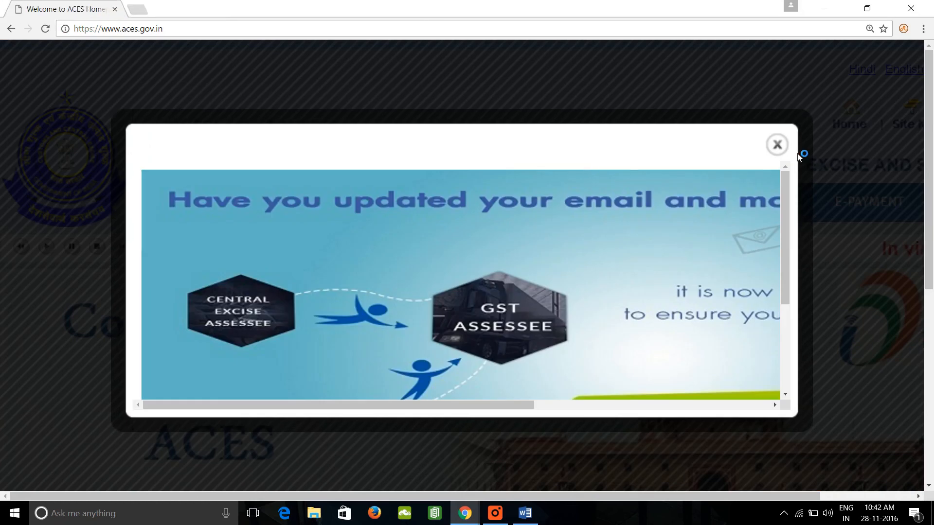
{"action": "left_click", "coordinate": [777, 145]}
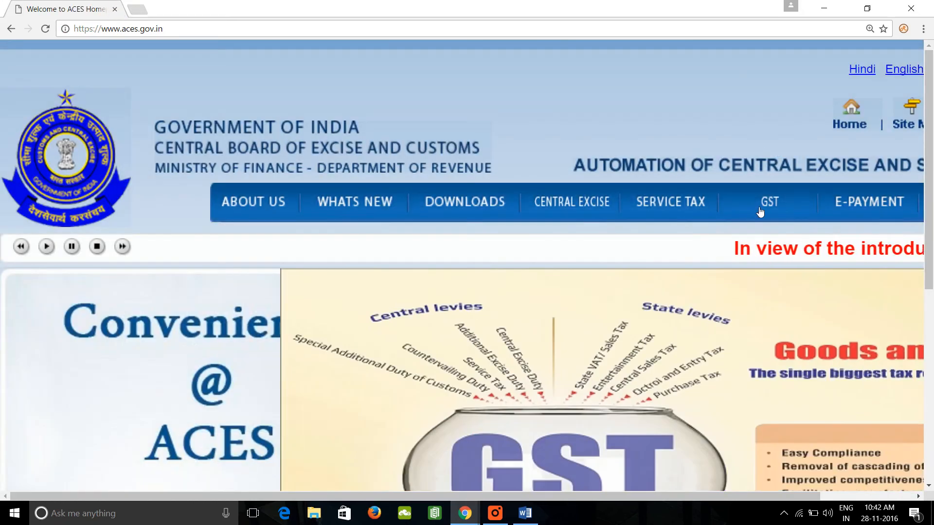
Open the Service Tax login page and log on with the registered user name and the account password.
{"action": "left_click", "coordinate": [680, 203]}
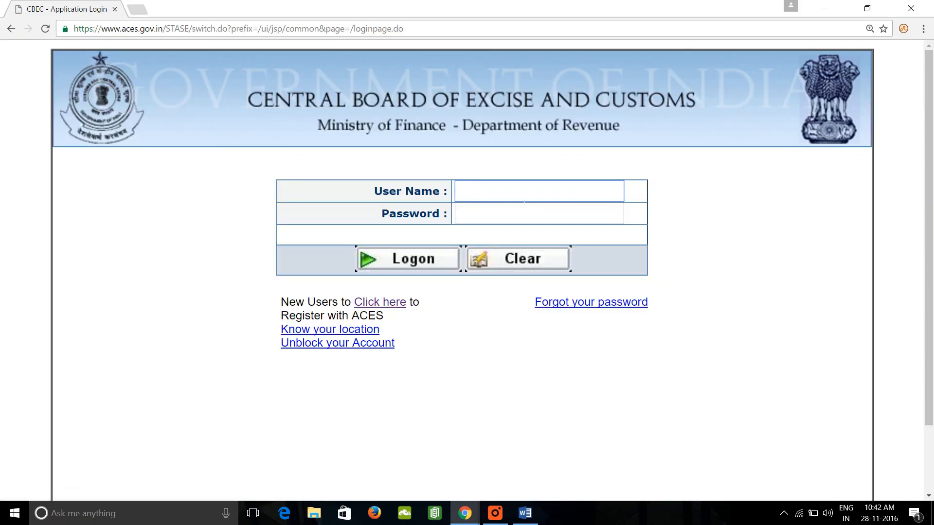
{"action": "type", "text": "r"}
{"action": "key", "text": "Down"}
{"action": "key", "text": "Tab"}
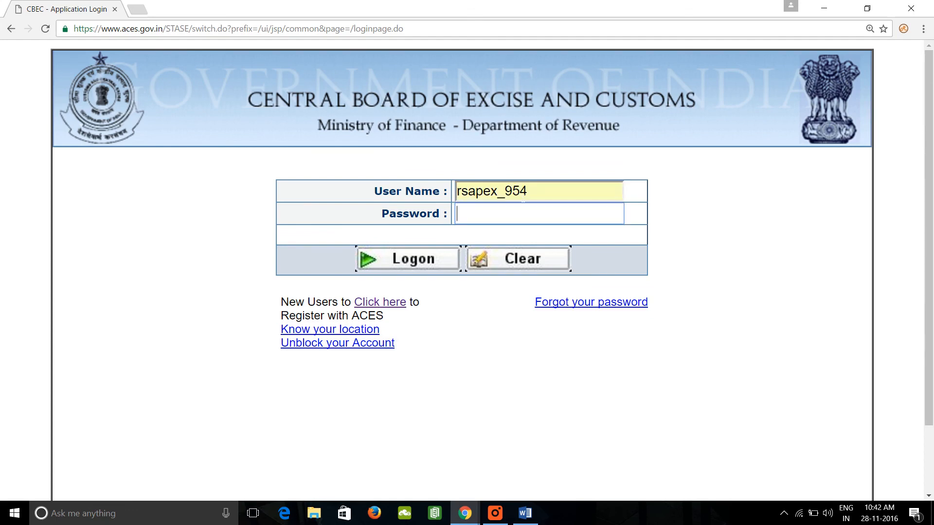
{"action": "type", "text": "••••••"}
{"action": "key", "text": "Return"}
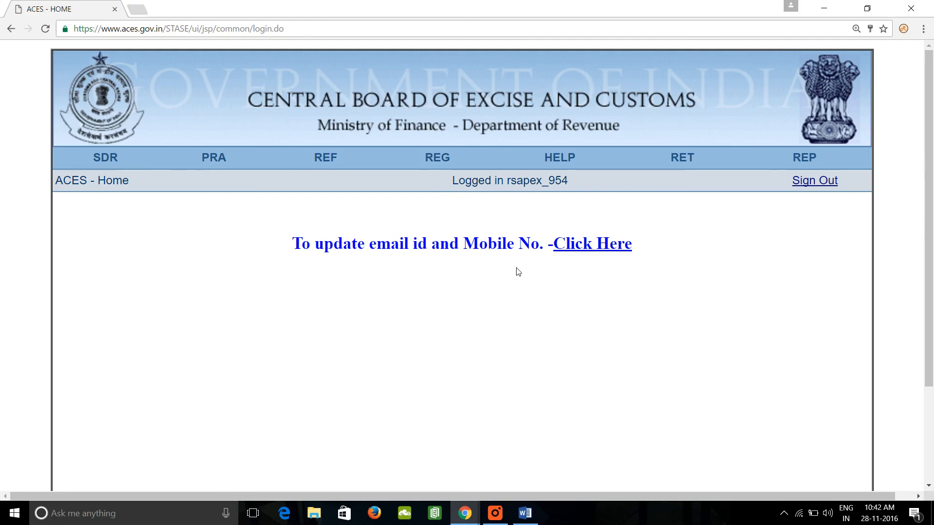
Open the submitted ST-1 application on its withdrawal page and look through the form.
{"action": "mouse_move", "coordinate": [443, 163]}
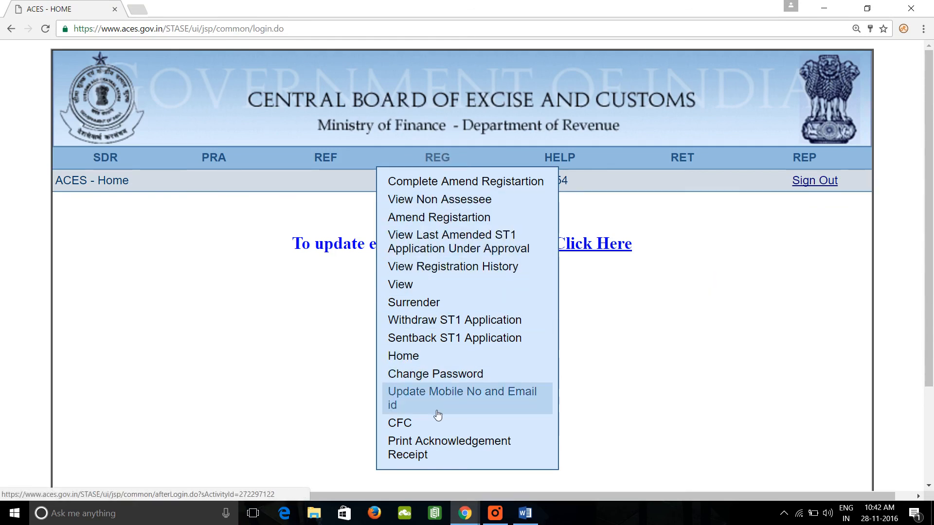
{"action": "left_click", "coordinate": [447, 321]}
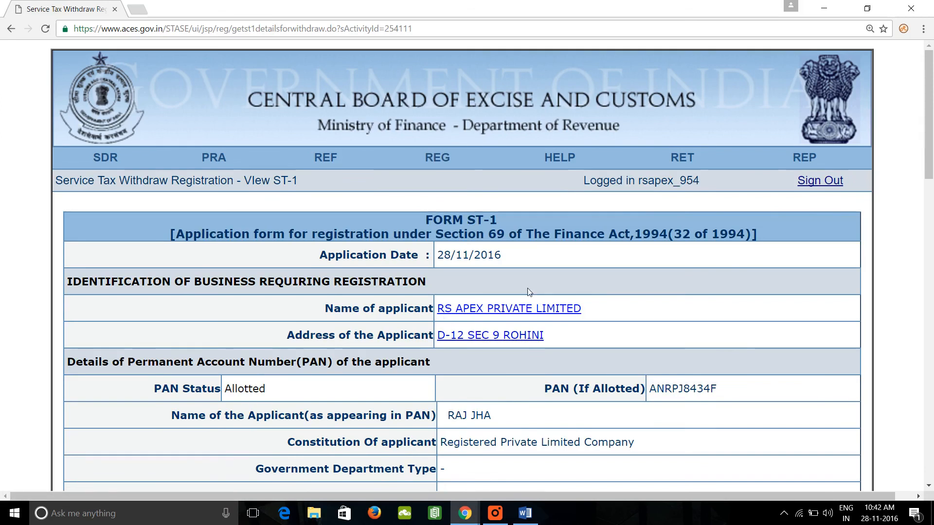
{"action": "scroll", "coordinate": [555, 287], "scroll_direction": "down", "scroll_amount": 1}
{"action": "scroll", "coordinate": [554, 287], "scroll_direction": "down", "scroll_amount": 5}
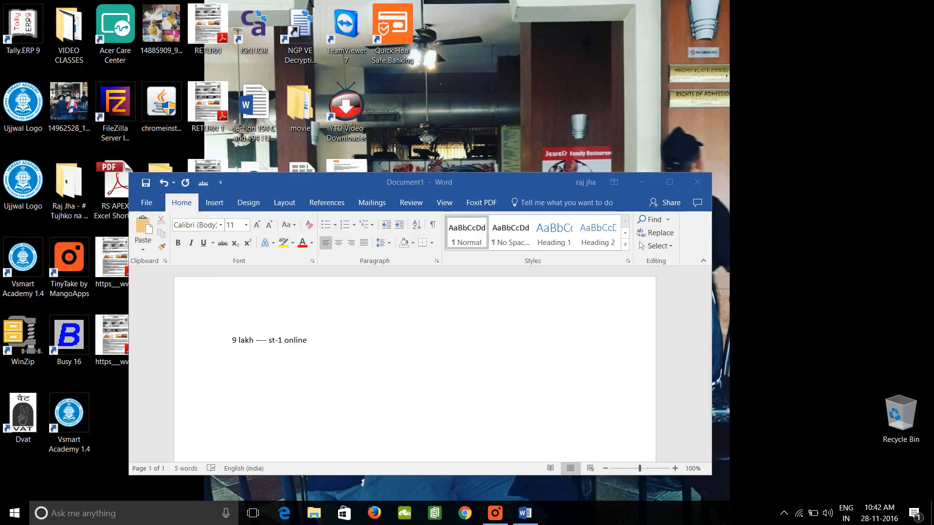
Relaunch Chrome, load aces.gov.in and dismiss the home page pop-up.
{"action": "left_click", "coordinate": [467, 518]}
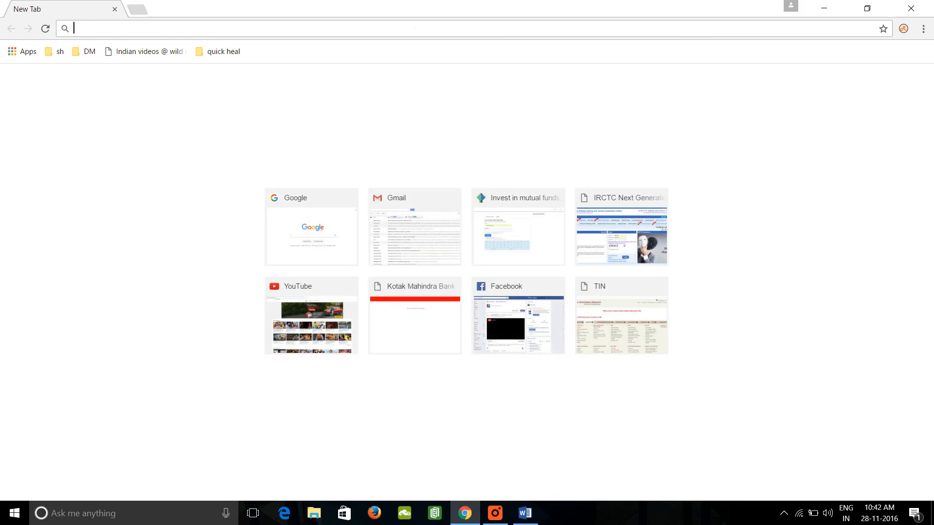
{"action": "type", "text": "ACES"}
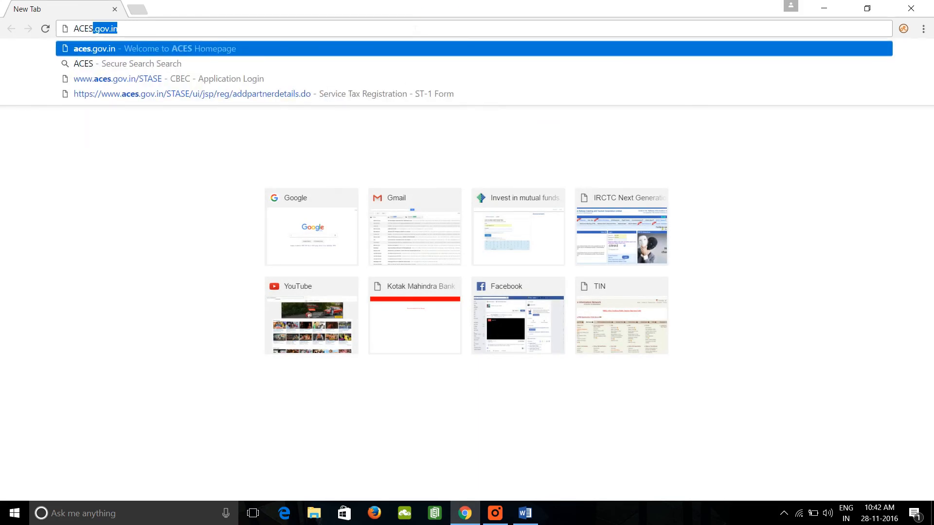
{"action": "key", "text": "Return"}
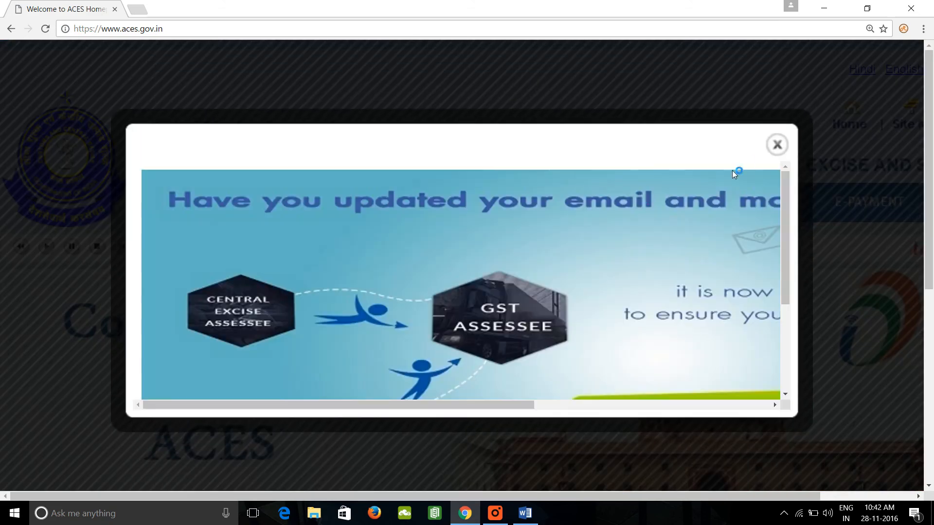
{"action": "left_click", "coordinate": [777, 145]}
Open the Service Tax login page and log on again with the registered company user name and the account password.
{"action": "left_click", "coordinate": [659, 199]}
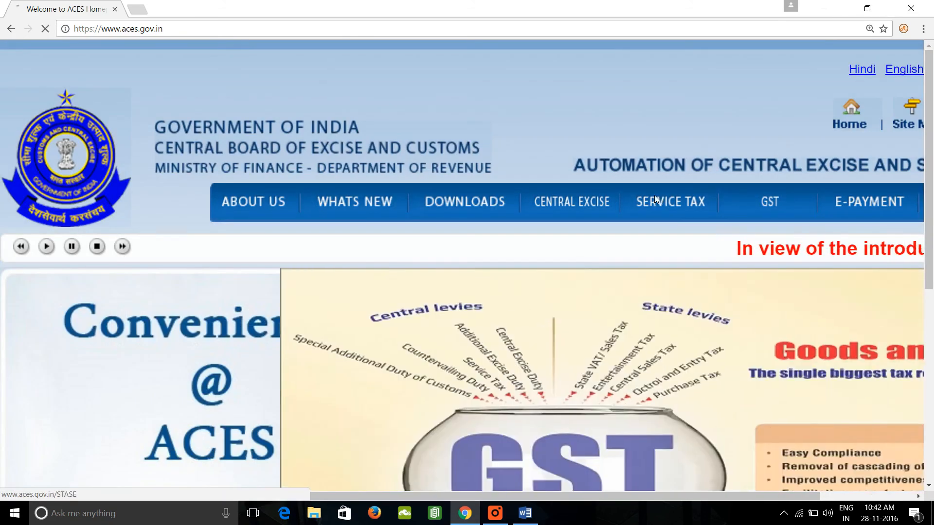
{"action": "type", "text": "RS"}
{"action": "key", "text": "Down"}
{"action": "key", "text": "Down"}
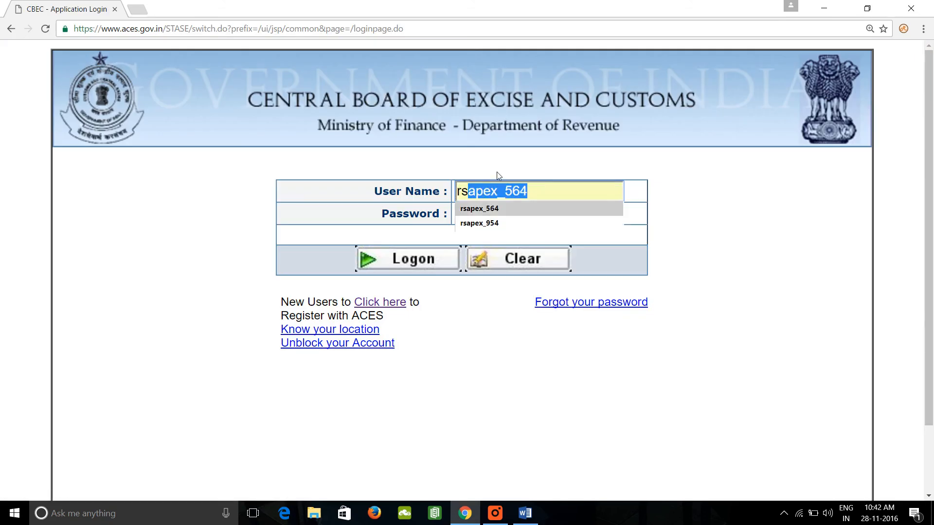
{"action": "key", "text": "Tab"}
{"action": "type", "text": "••••••"}
{"action": "key", "text": "Return"}
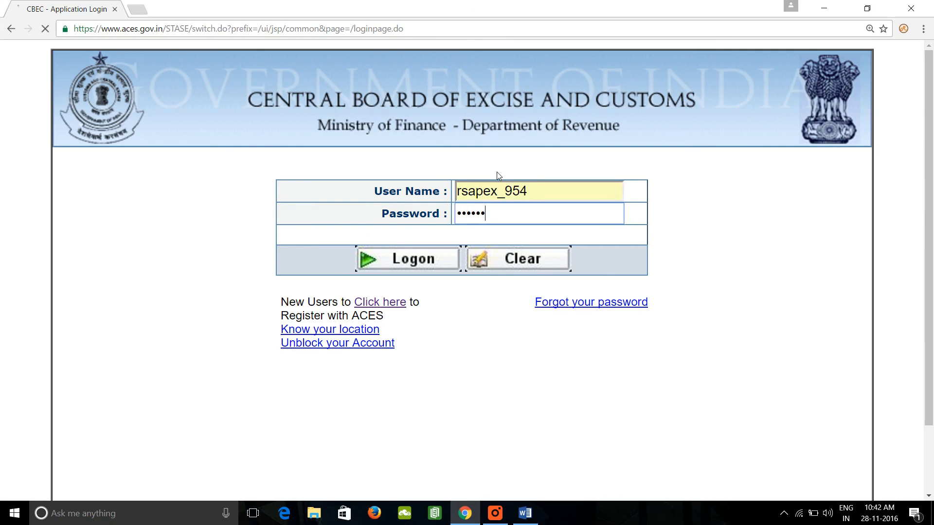
Open the submitted ST-1 application for withdrawal and review it through to the declaration and assessee remarks.
{"action": "mouse_move", "coordinate": [441, 161]}
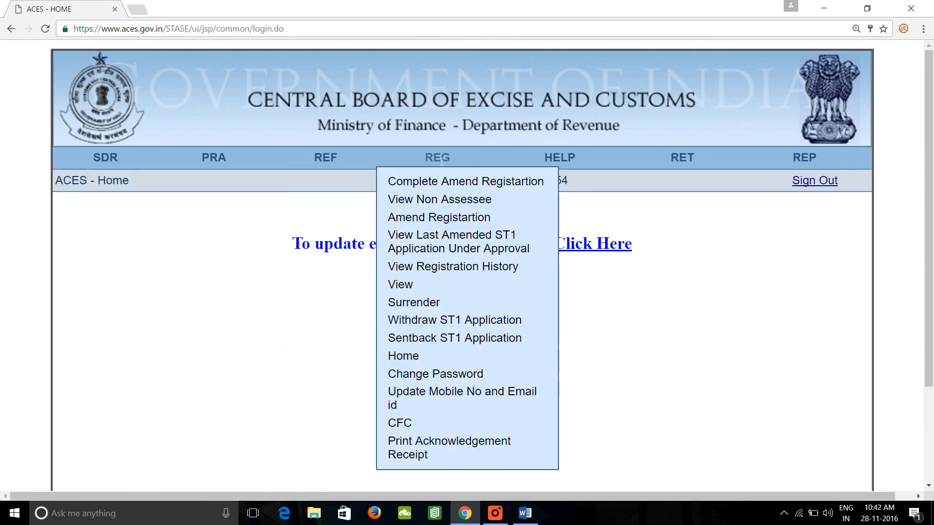
{"action": "left_click", "coordinate": [460, 319]}
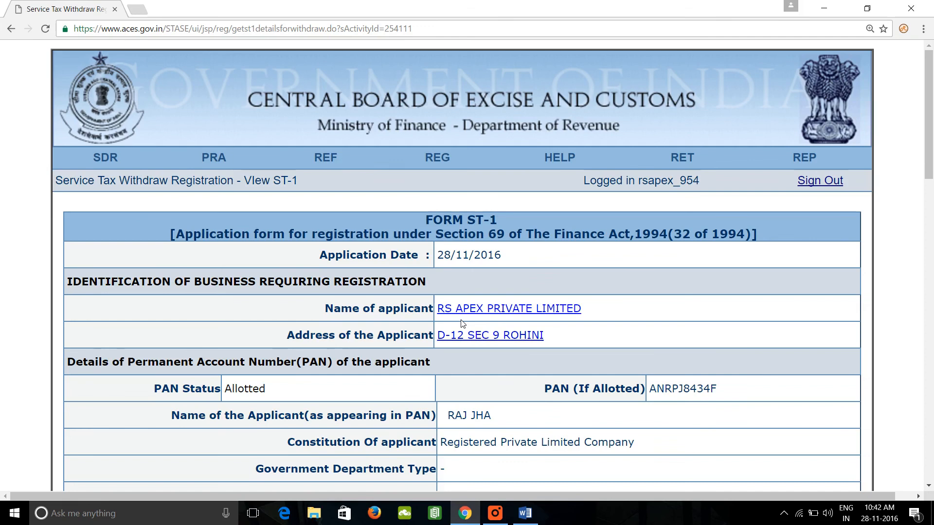
{"action": "scroll", "coordinate": [460, 319], "scroll_direction": "down", "scroll_amount": 13}
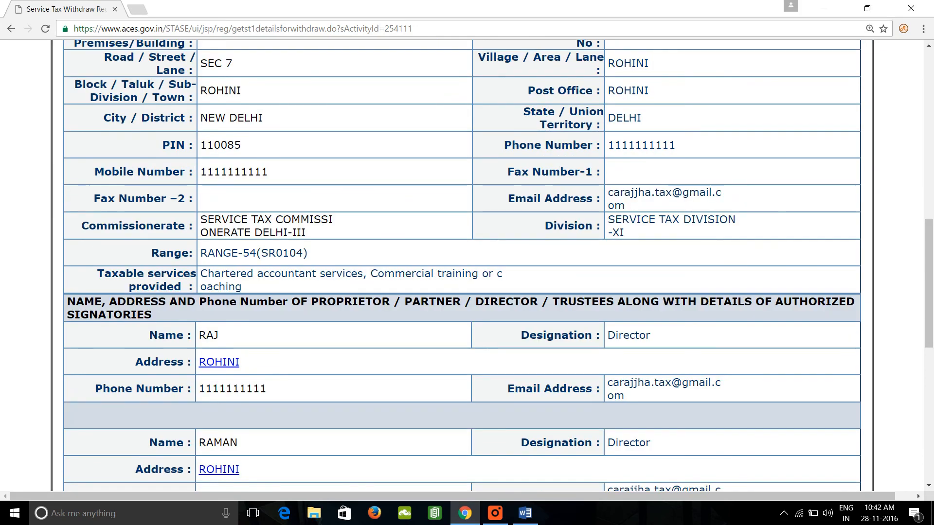
{"action": "scroll", "coordinate": [538, 236], "scroll_direction": "down", "scroll_amount": 1}
{"action": "scroll", "coordinate": [442, 298], "scroll_direction": "down", "scroll_amount": 10}
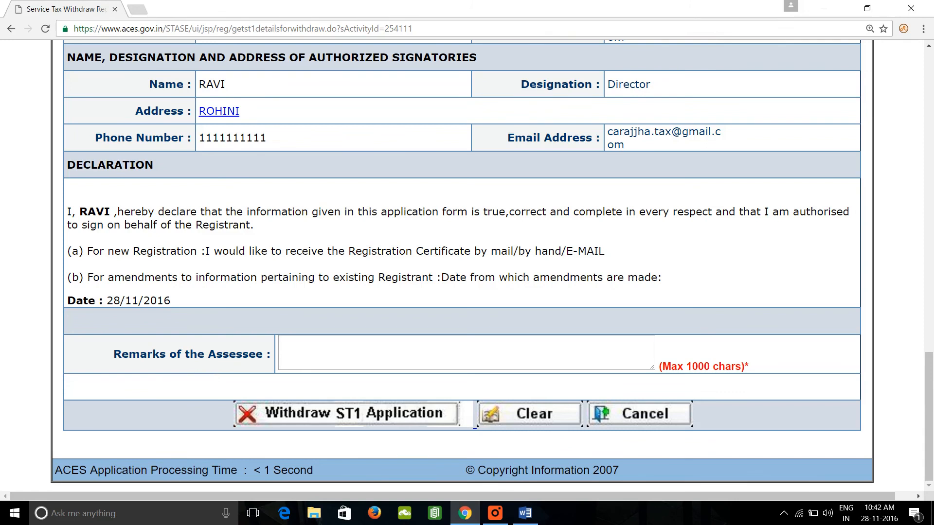
Enter OTHER as the assessee's remarks, then withdraw the ST-1 application and confirm the withdrawal.
{"action": "left_click", "coordinate": [348, 358]}
{"action": "type", "text": "OTHER"}
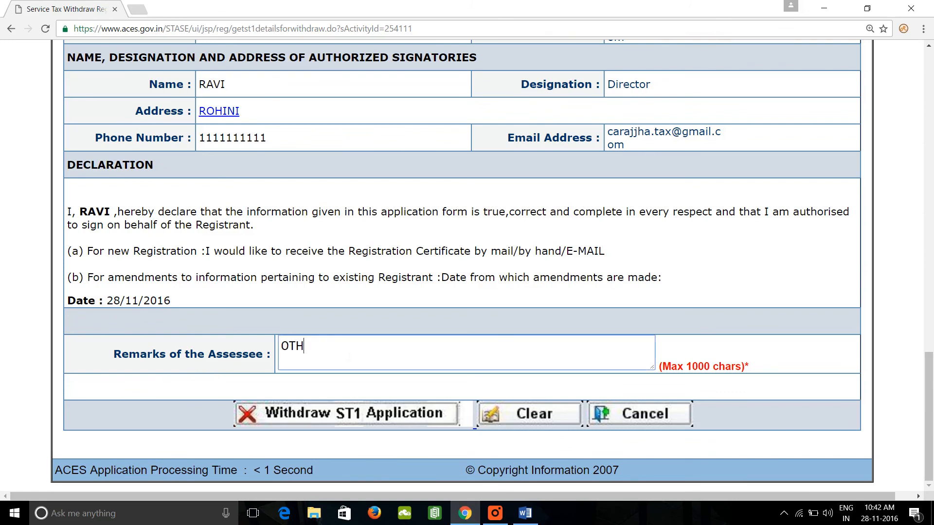
{"action": "left_click", "coordinate": [327, 421]}
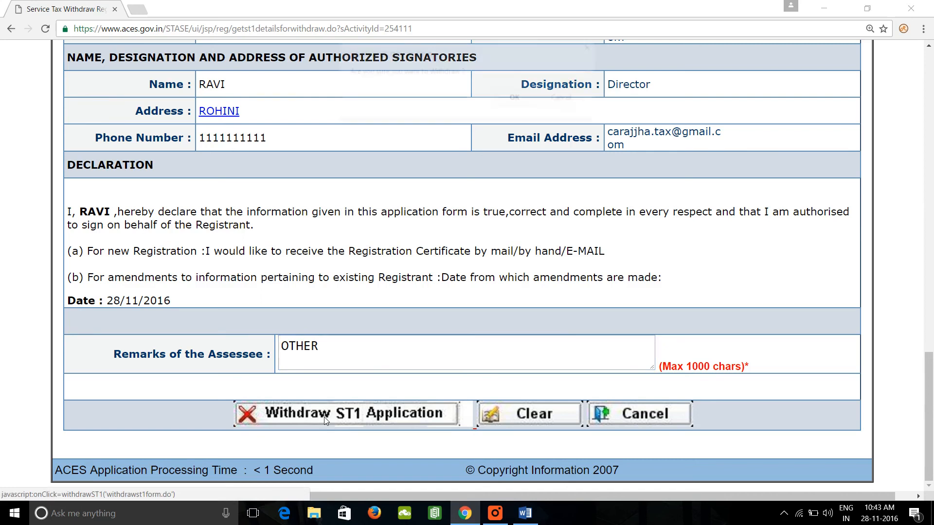
{"action": "left_click", "coordinate": [516, 99]}
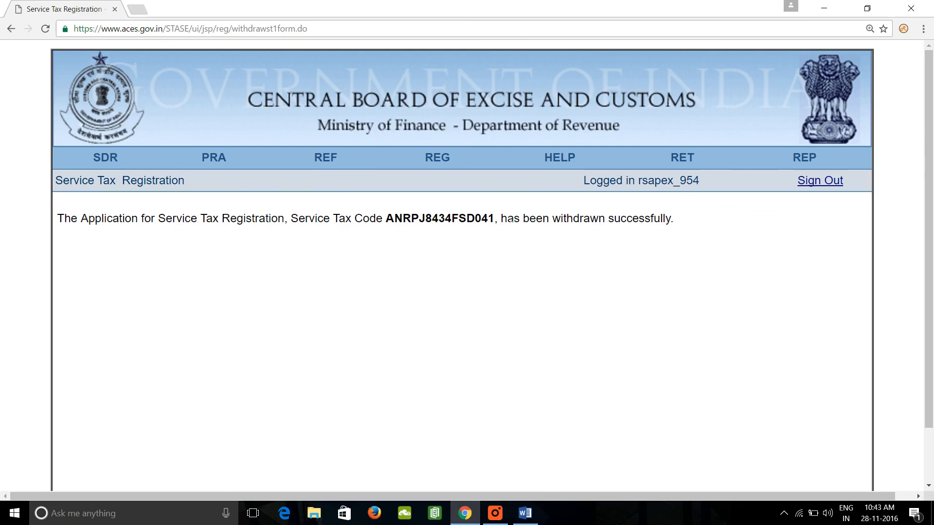
Sign out of ACES and open aces.gov.in in a new tab with its home page pop-up dismissed.
{"action": "left_click", "coordinate": [832, 186]}
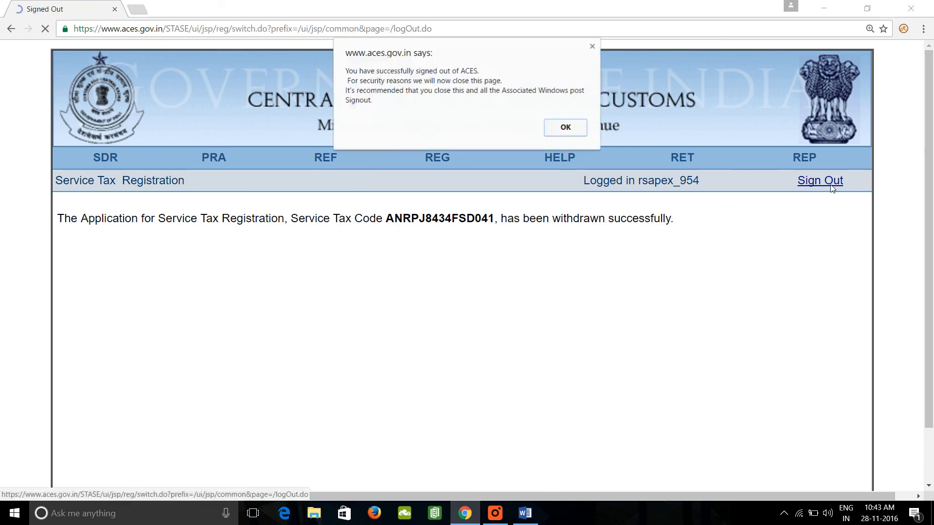
{"action": "left_click", "coordinate": [562, 132]}
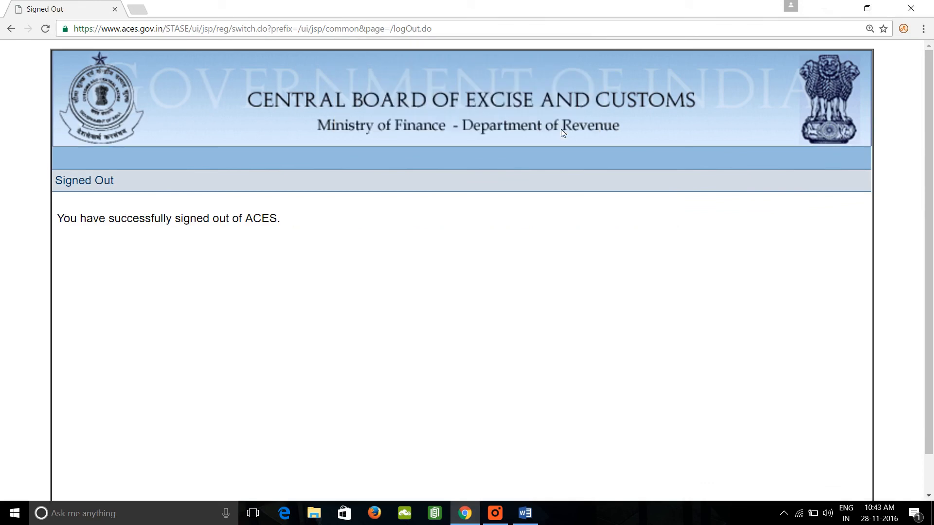
{"action": "left_click", "coordinate": [150, 9]}
{"action": "type", "text": "AC"}
{"action": "key", "text": "BackSpace"}
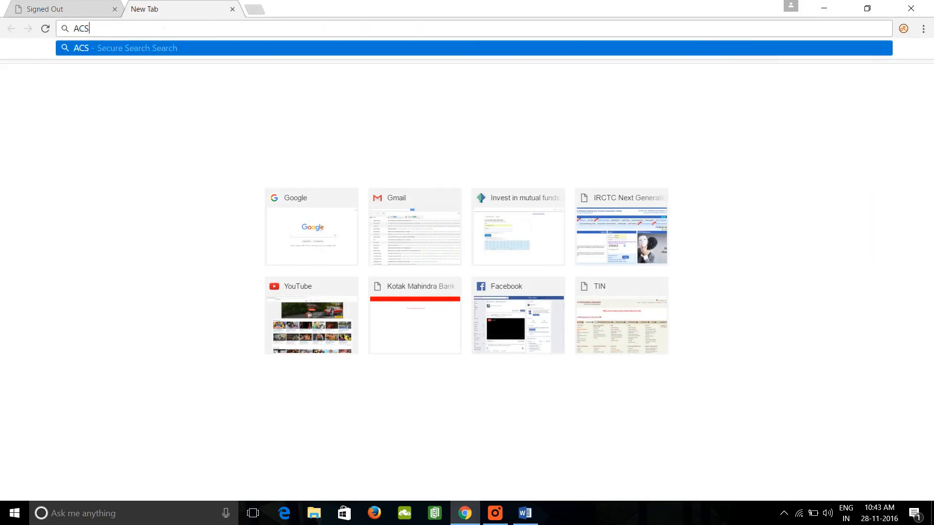
{"action": "key", "text": "Down"}
{"action": "key", "text": "Return"}
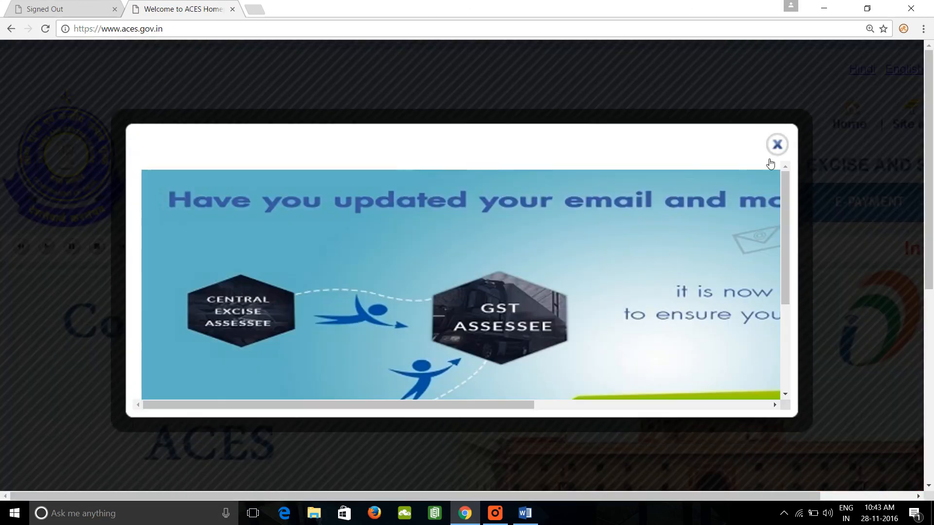
{"action": "left_click", "coordinate": [777, 145]}
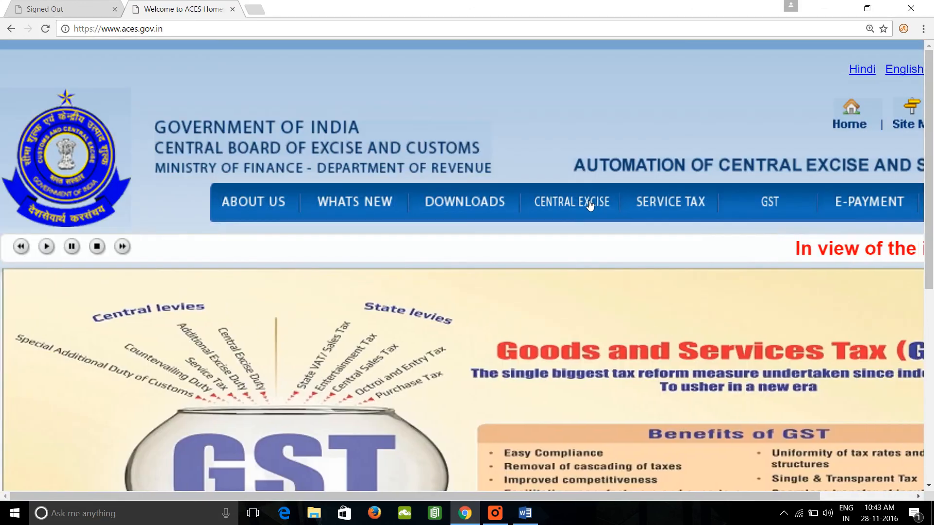
Open the Service Tax login page and try to log on with the withdrawn registration's user name and the account password.
{"action": "left_click", "coordinate": [694, 197]}
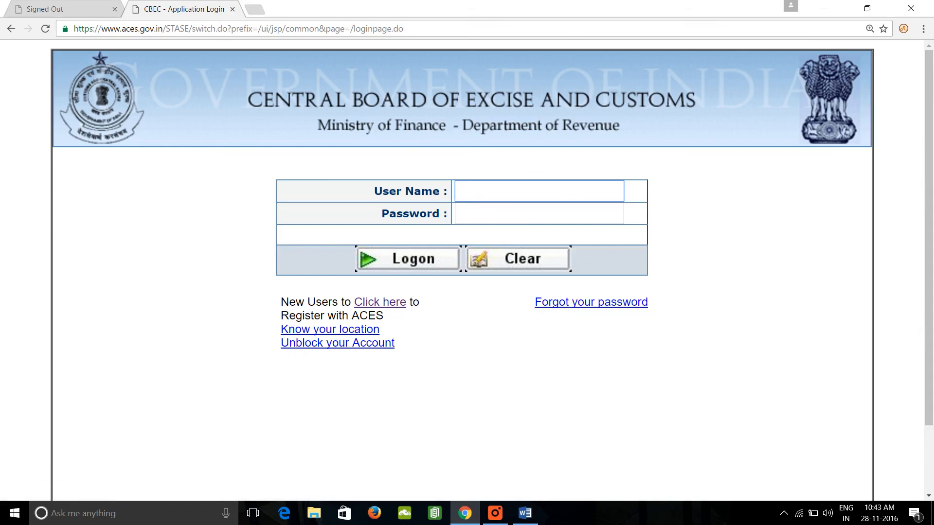
{"action": "type", "text": "r"}
{"action": "key", "text": "Down"}
{"action": "key", "text": "Tab"}
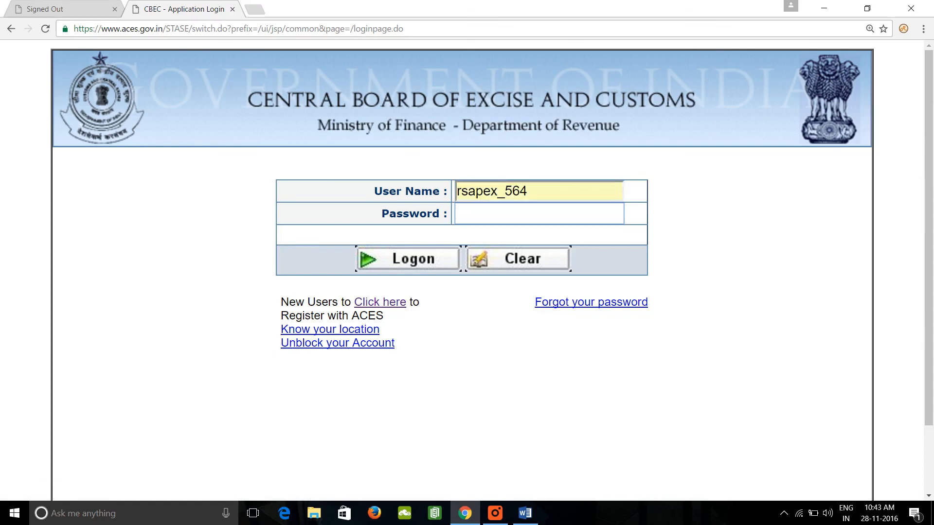
{"action": "key", "text": "shift+Tab"}
{"action": "key", "text": "Down"}
{"action": "key", "text": "BackSpace"}
{"action": "key", "text": "BackSpace"}
{"action": "key", "text": "BackSpace"}
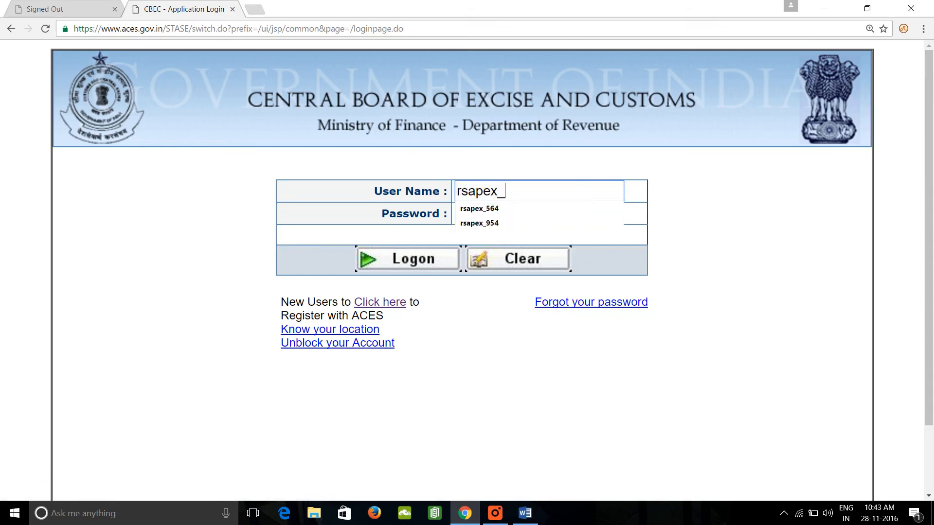
{"action": "key", "text": "Down"}
{"action": "key", "text": "Down"}
{"action": "key", "text": "Tab"}
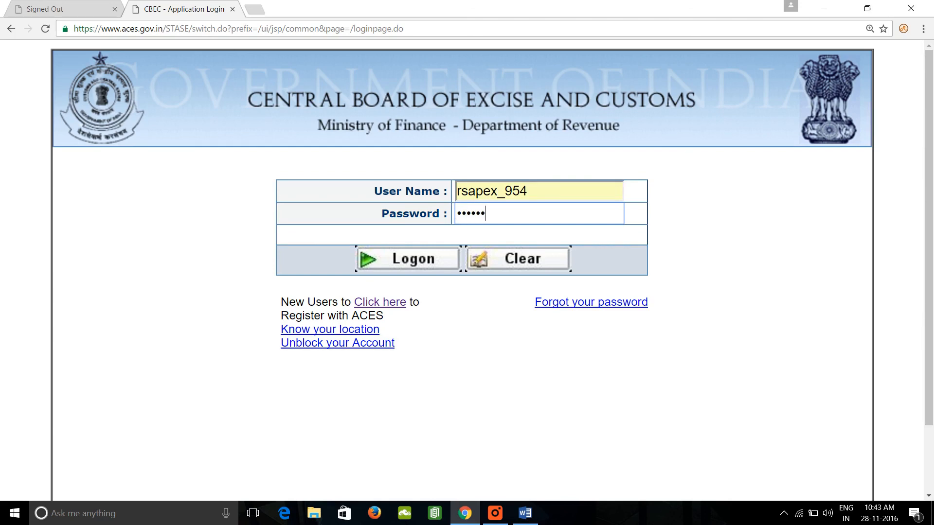
{"action": "key", "text": "Return"}
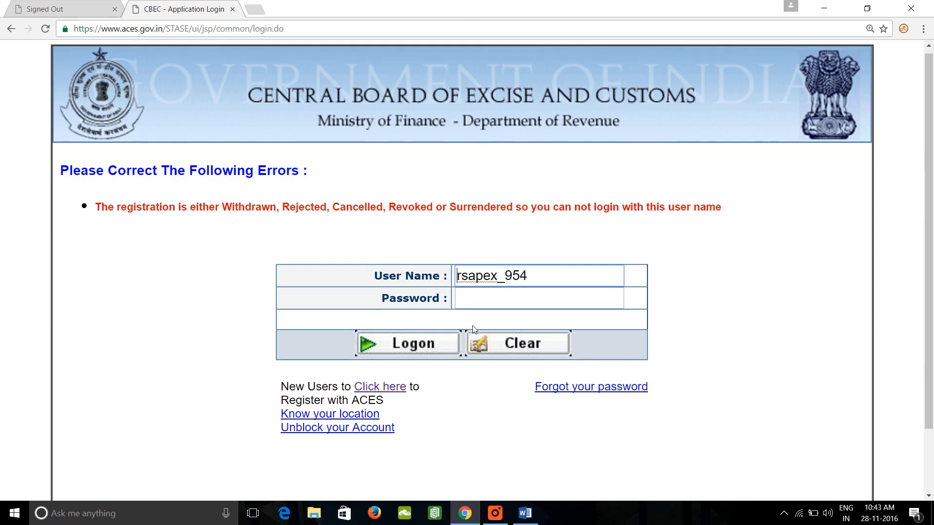
{"action": "scroll", "coordinate": [472, 336], "scroll_direction": "down", "scroll_amount": 2}
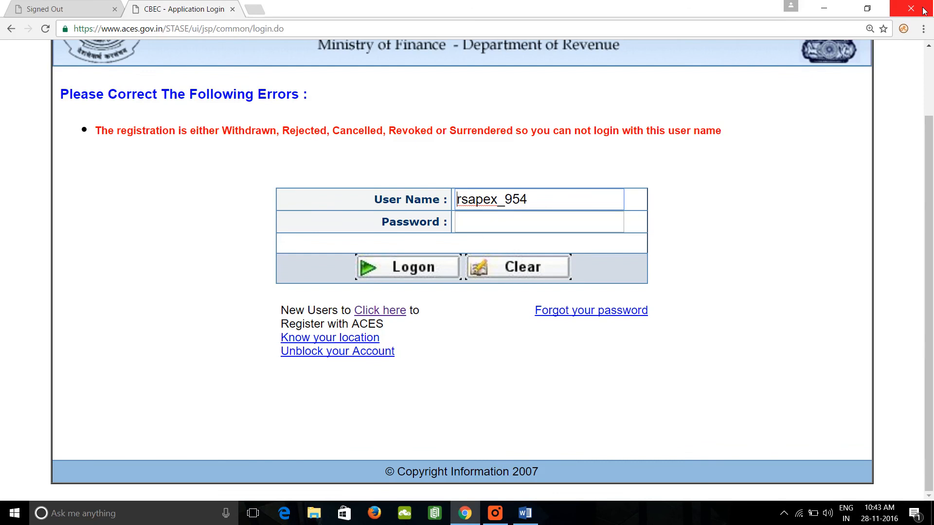
{"action": "left_click", "coordinate": [825, 8]}
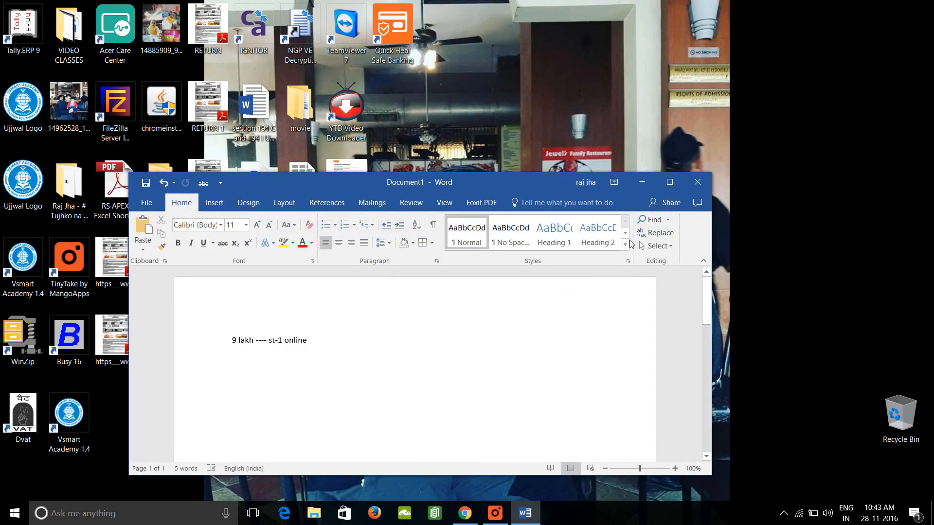
{"action": "left_click", "coordinate": [493, 514]}
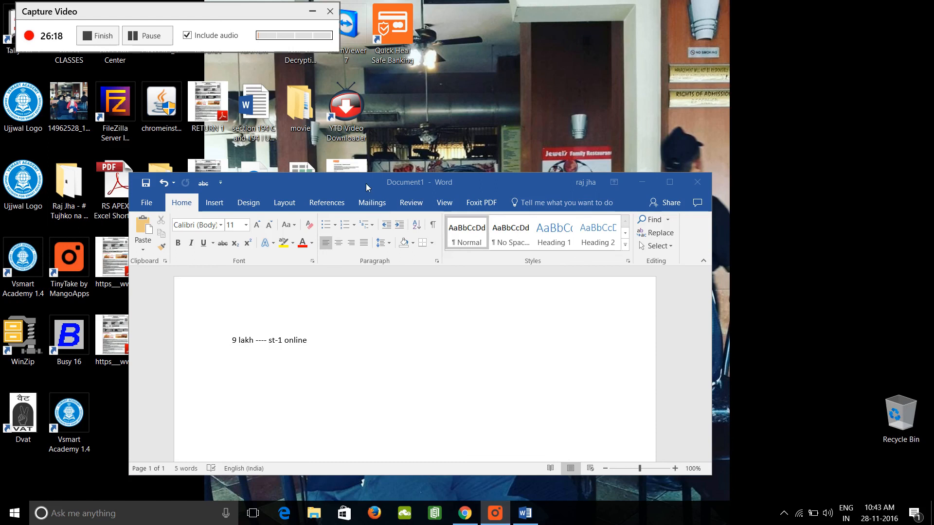